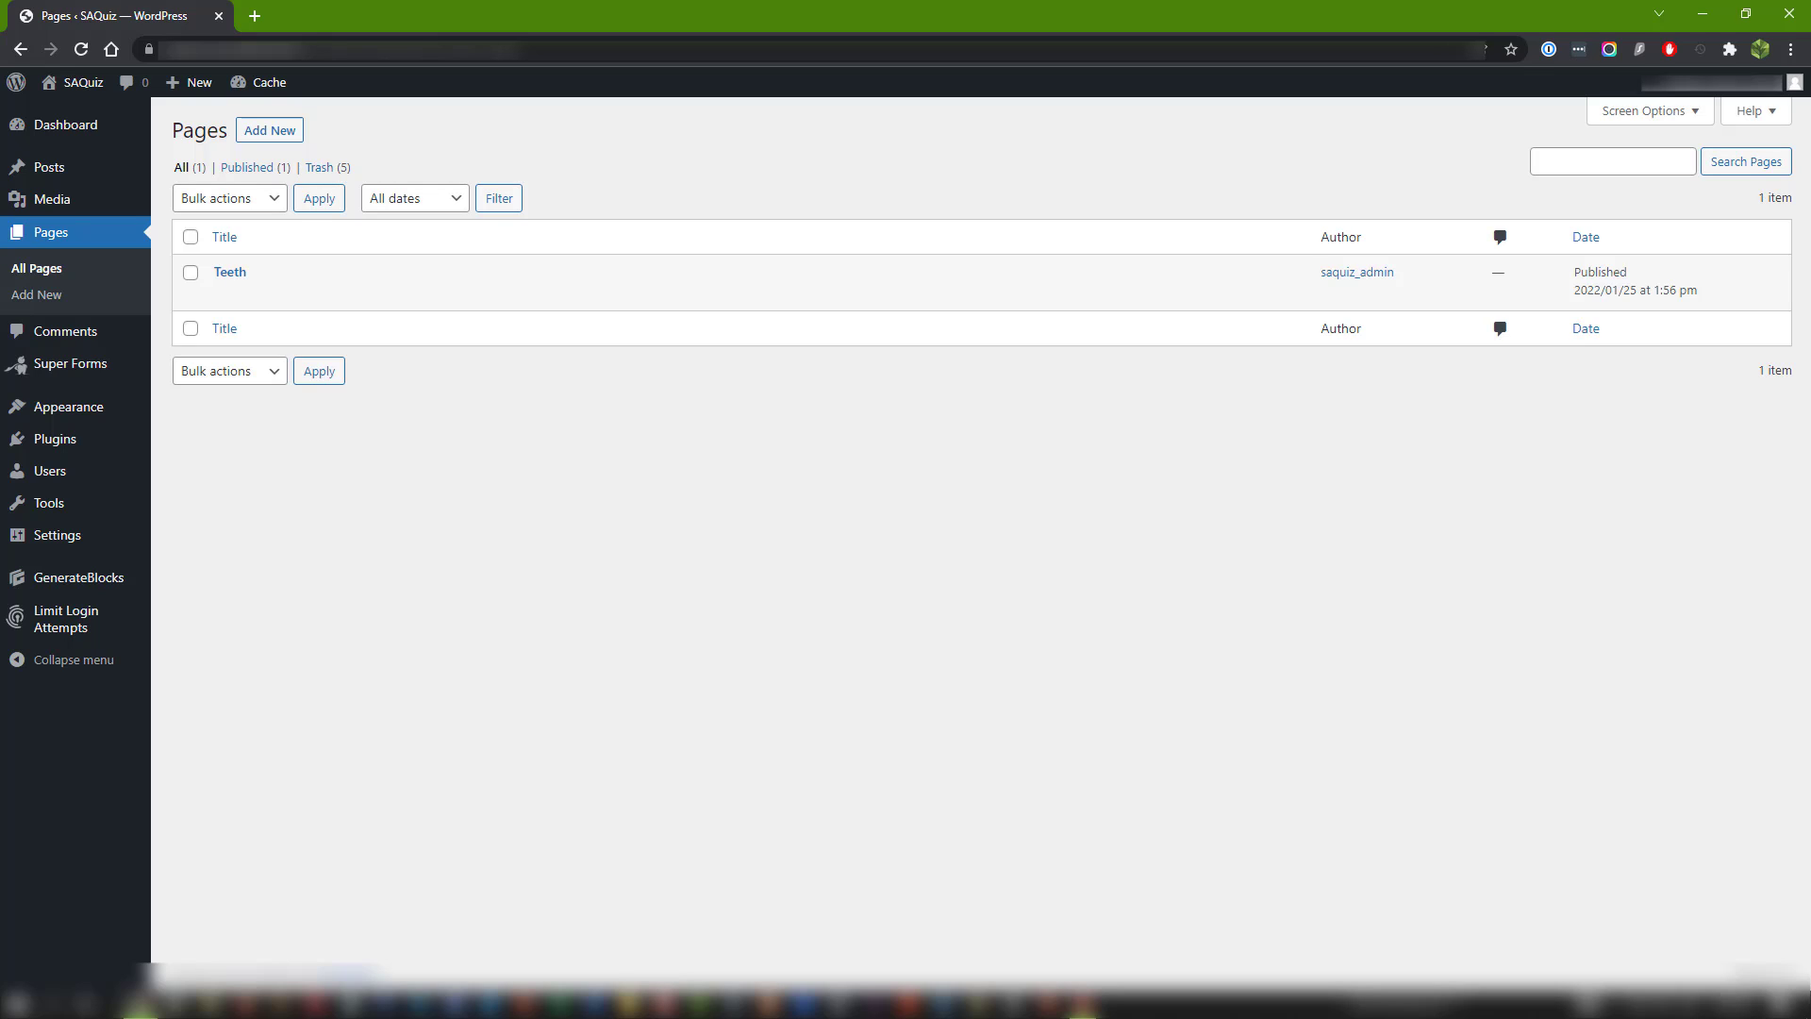
Show the teeth-lander-page file in Notepad over the browser and examine its block markup, moving the window aside when done.
left_click_drag(1810, 137, 804, 152)
left_click(944, 245)
left_click_drag(1403, 578, 1405, 293)
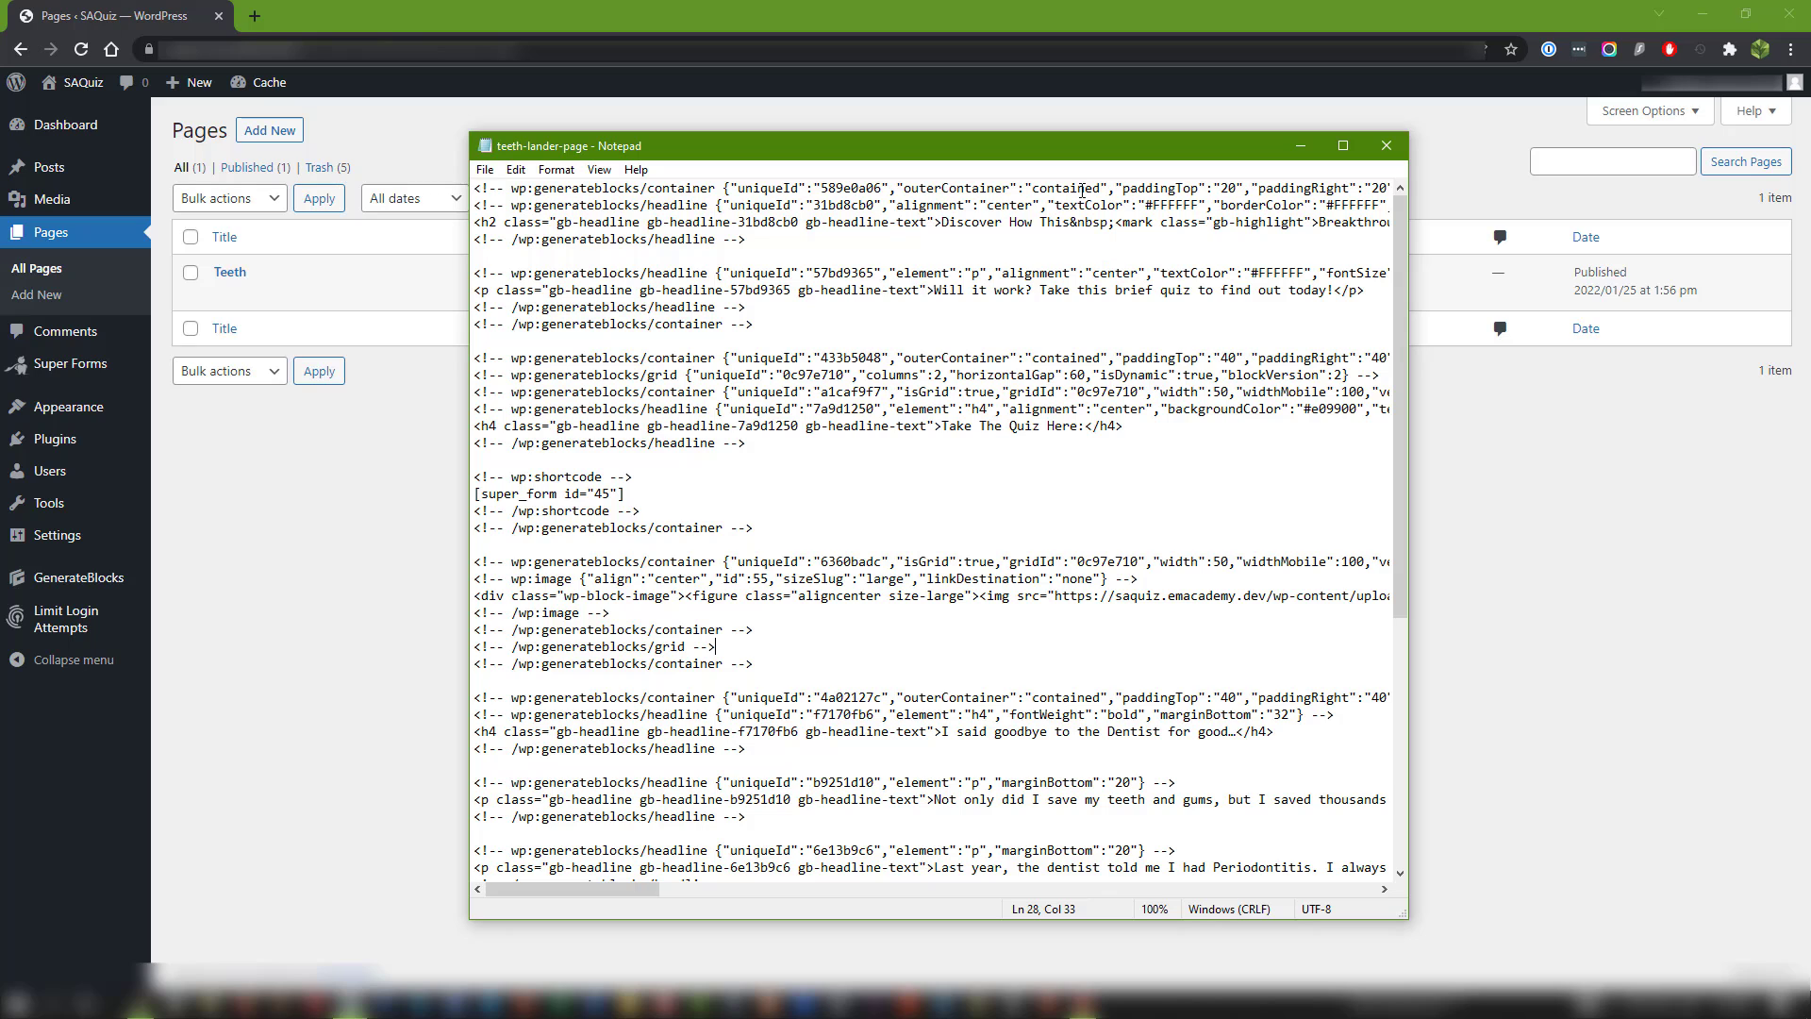
left_click_drag(1067, 151, 1810, 151)
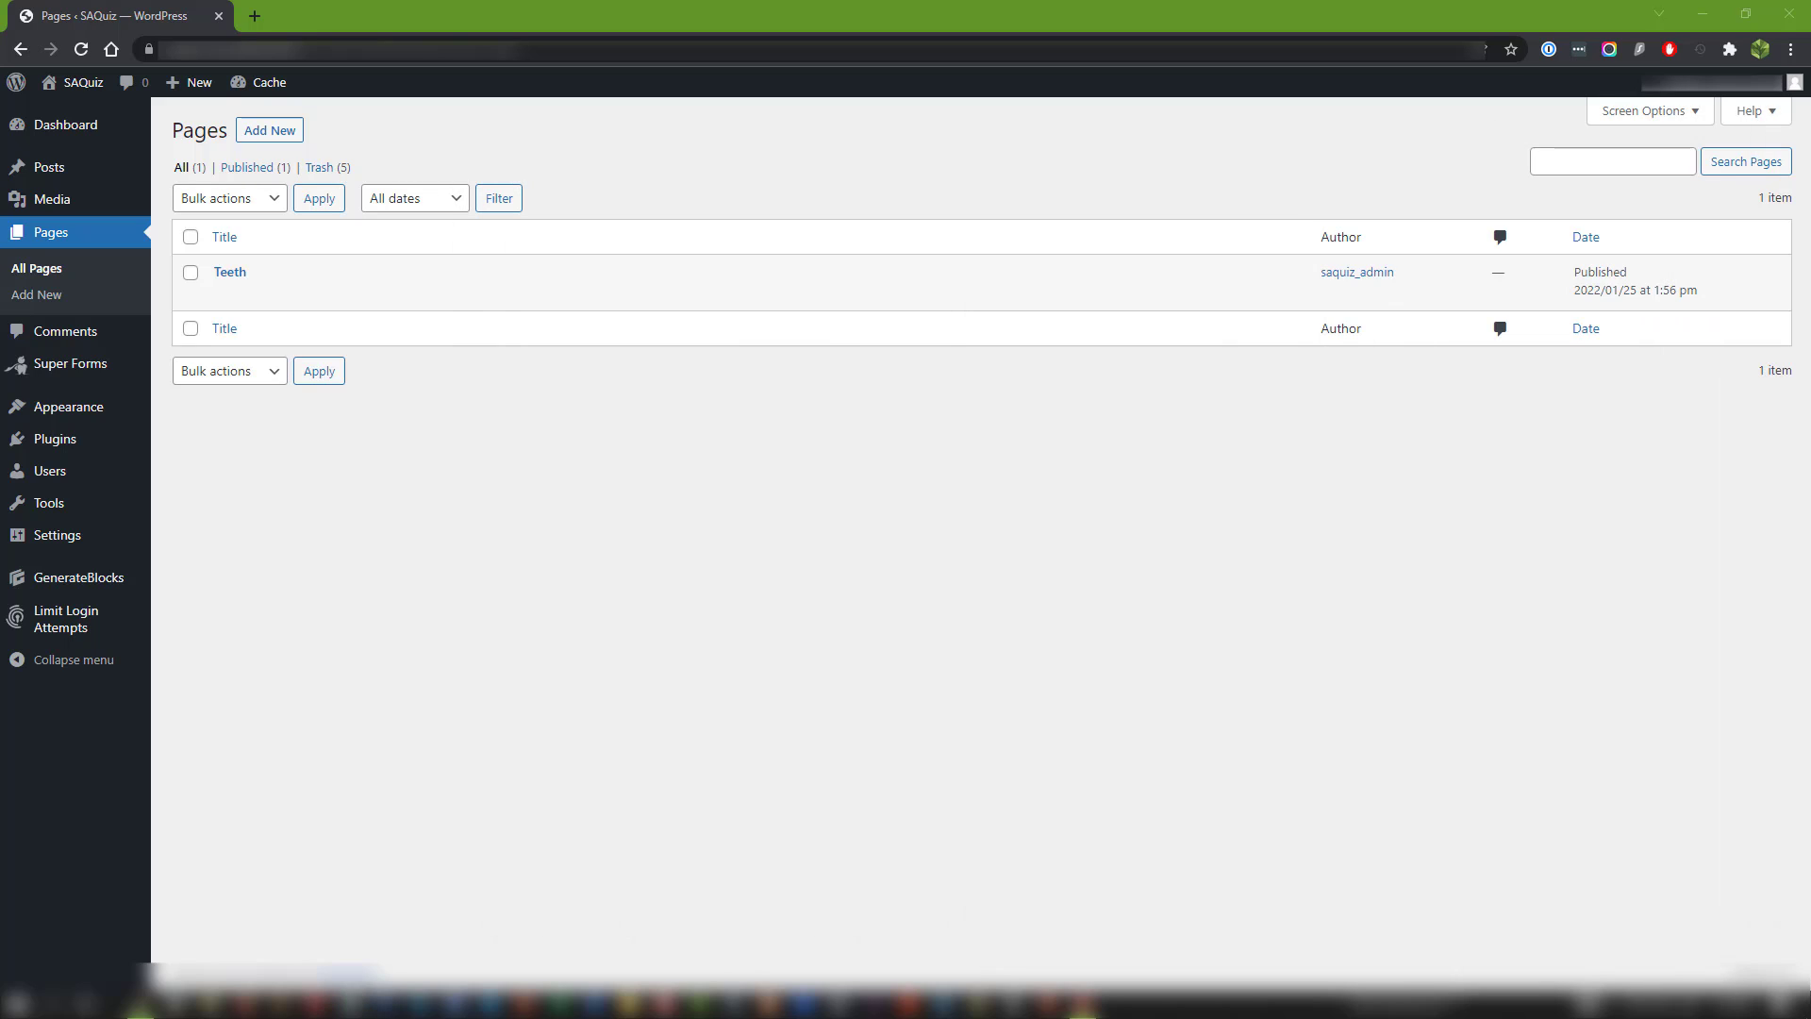
Open the list of installed plugins and check for GenerateBlocks.
left_click(69, 442)
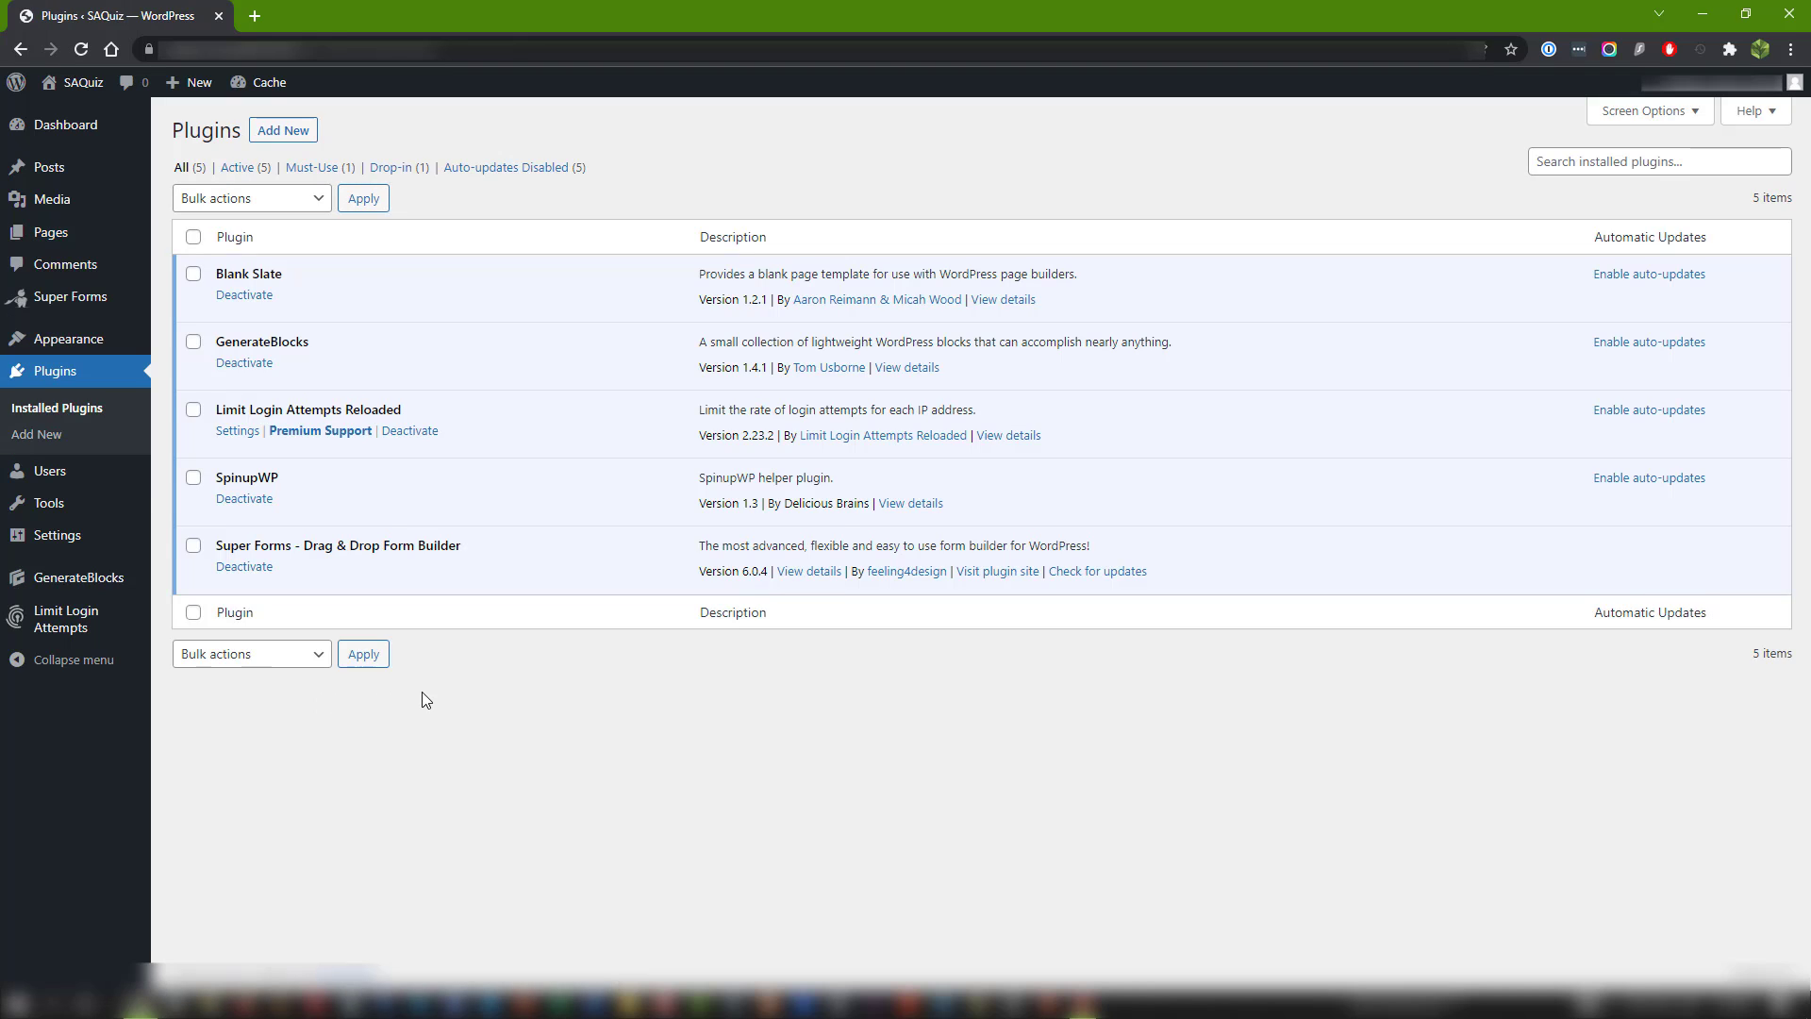
left_click_drag(215, 342, 326, 343)
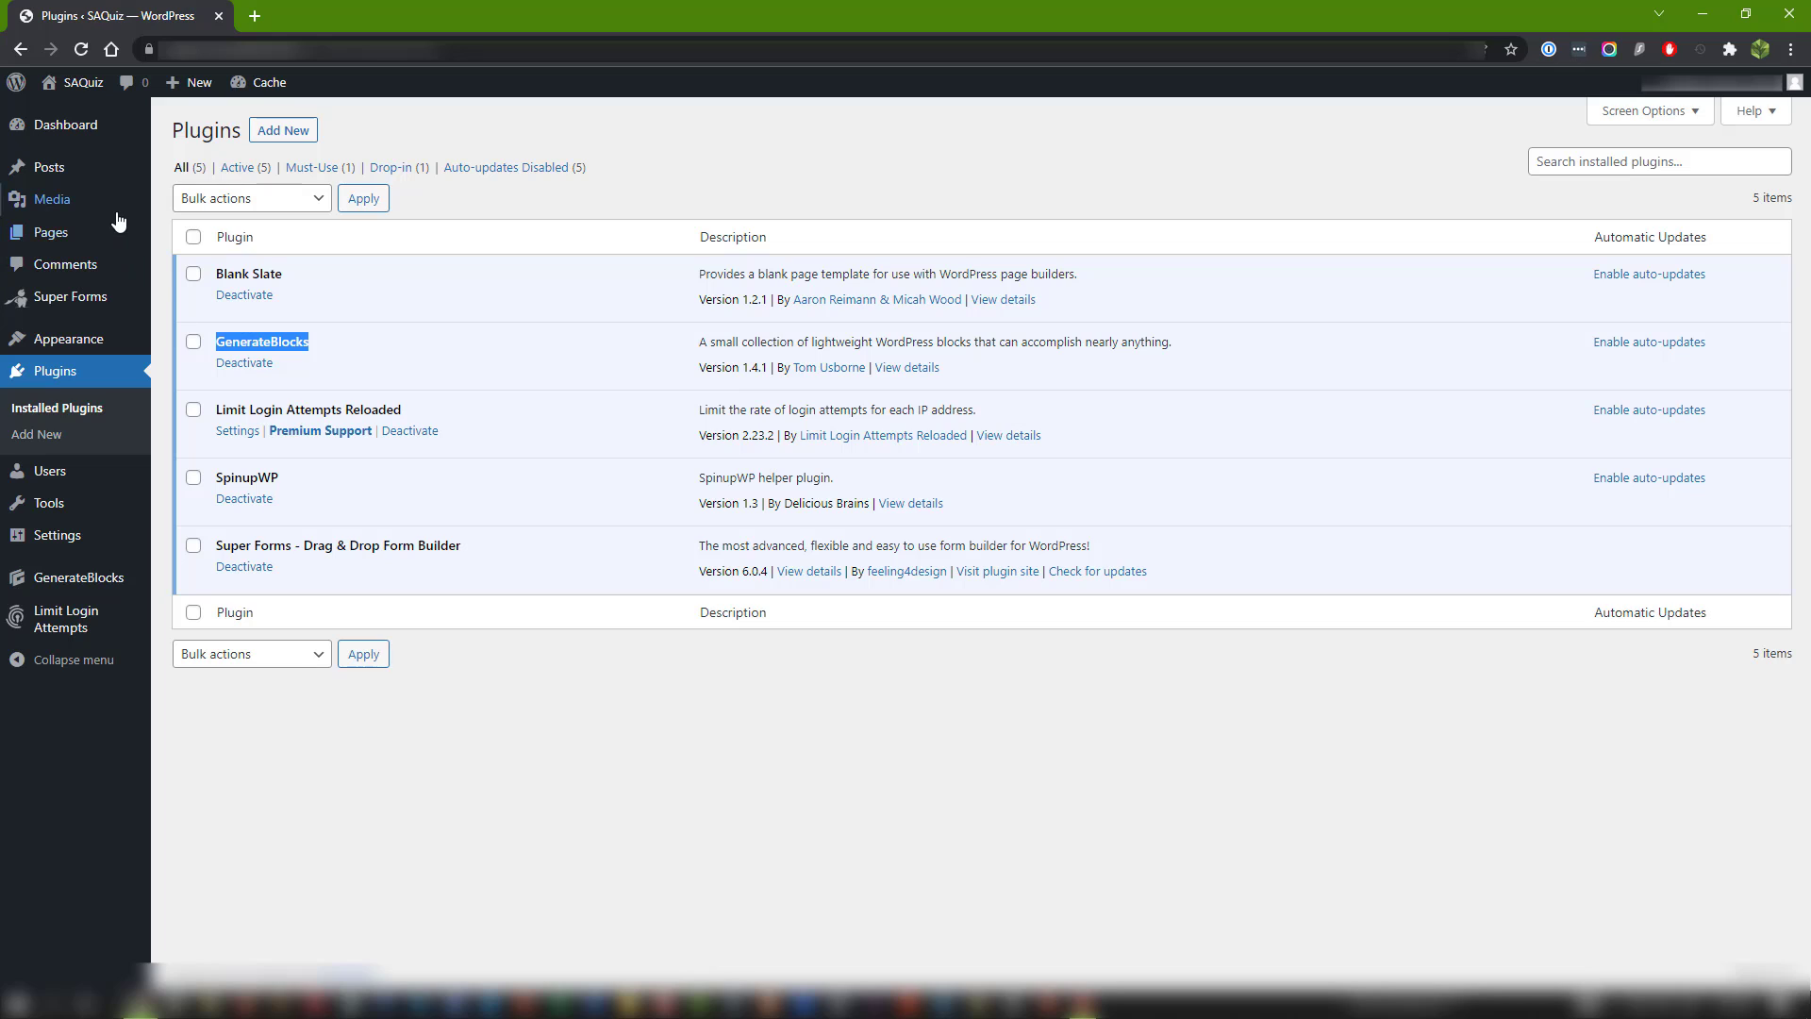
Create a new page in a separate browser tab and title it "Import Page 1".
mouse_move(67, 242)
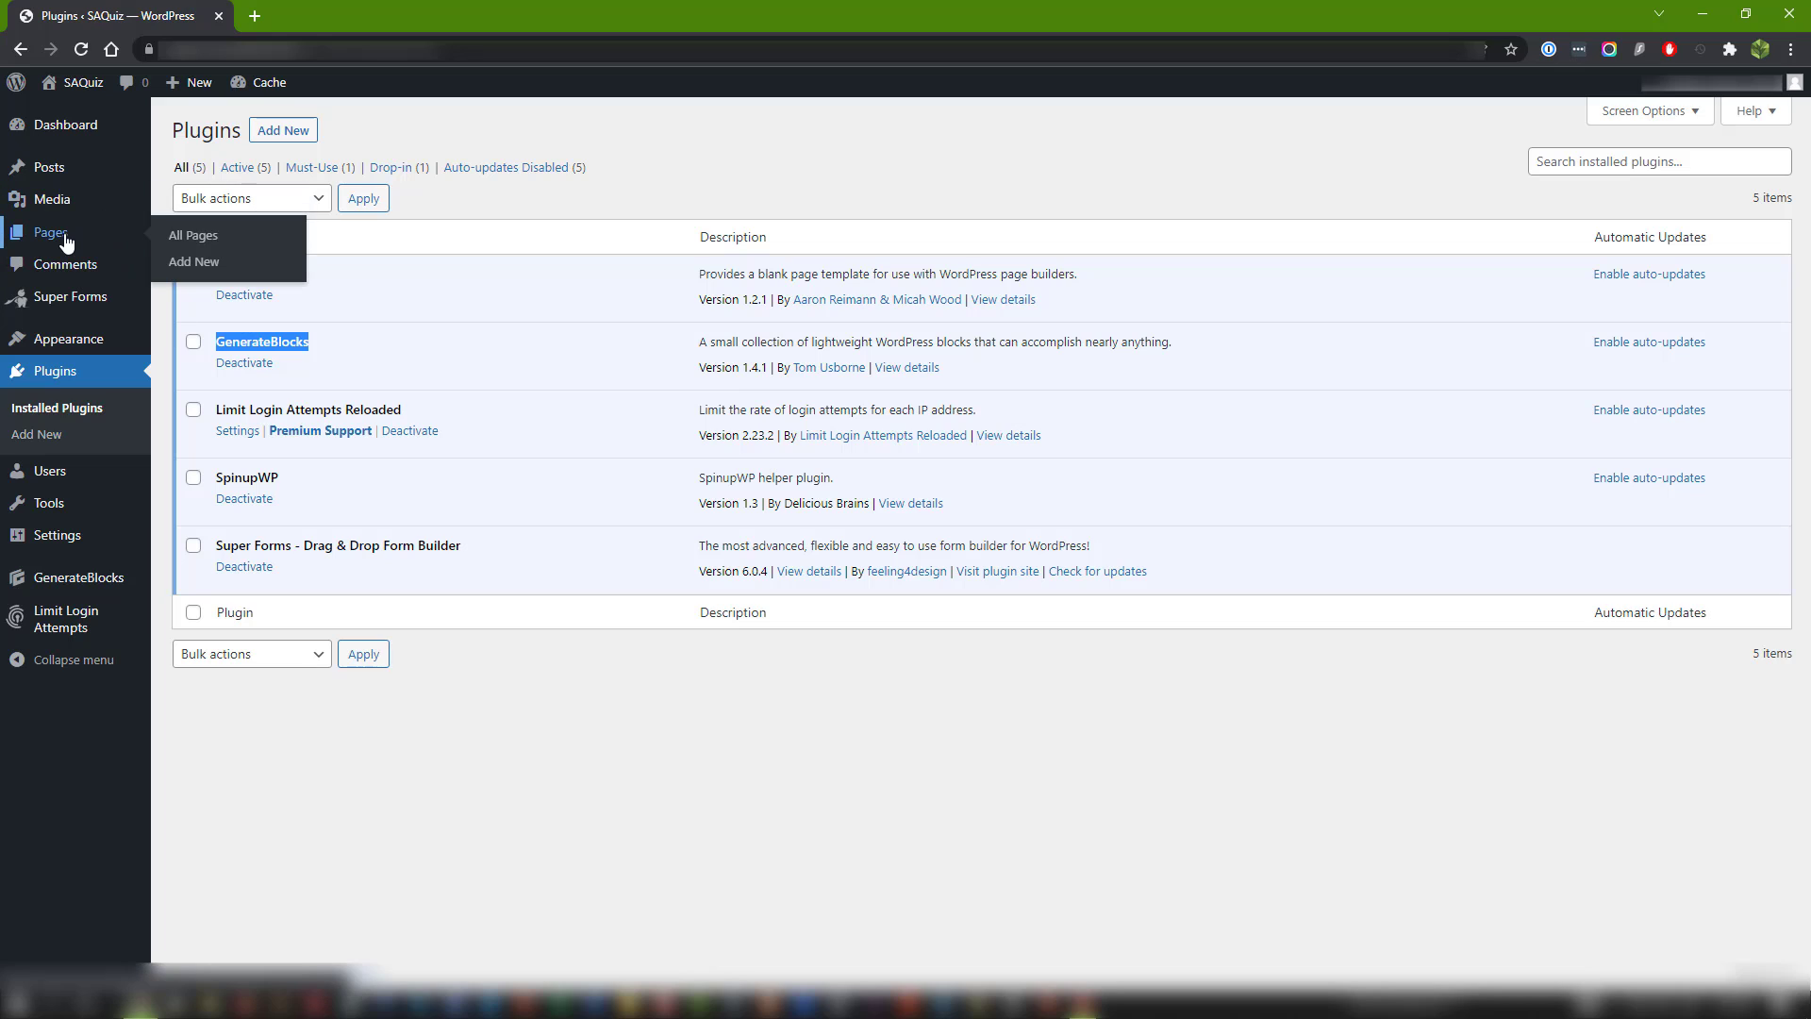
middle_click(202, 266)
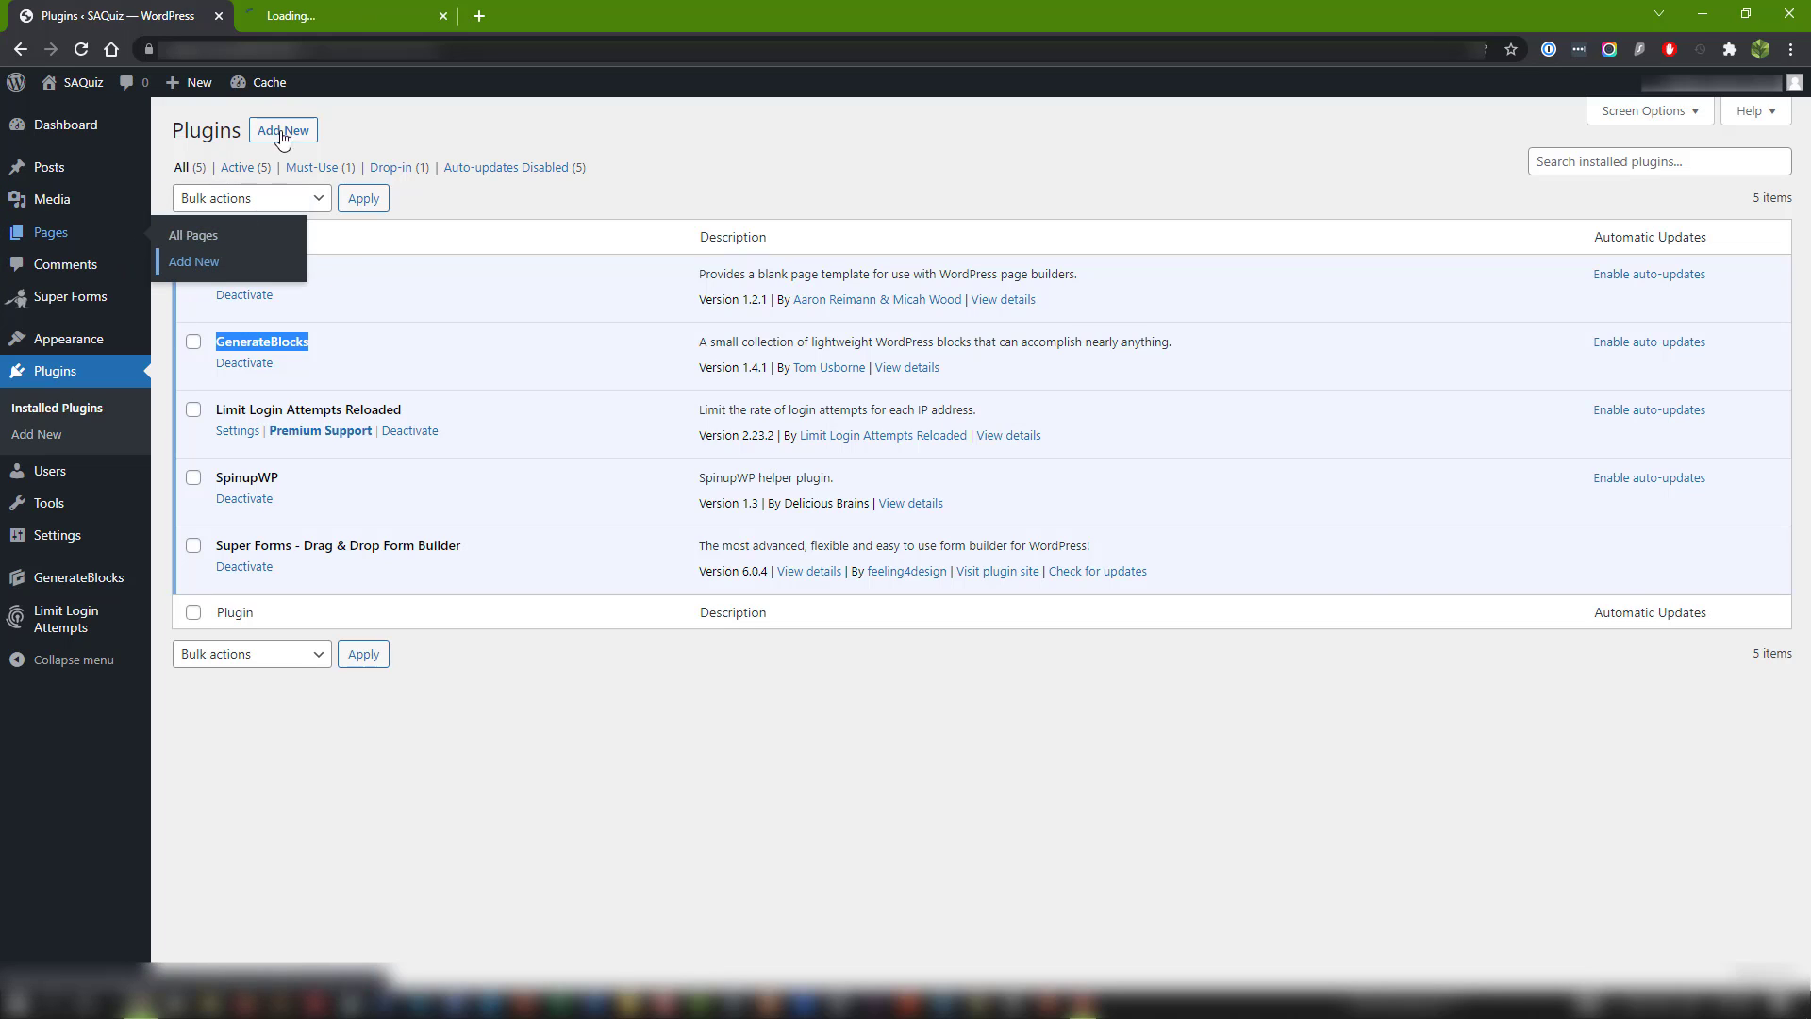
left_click(314, 15)
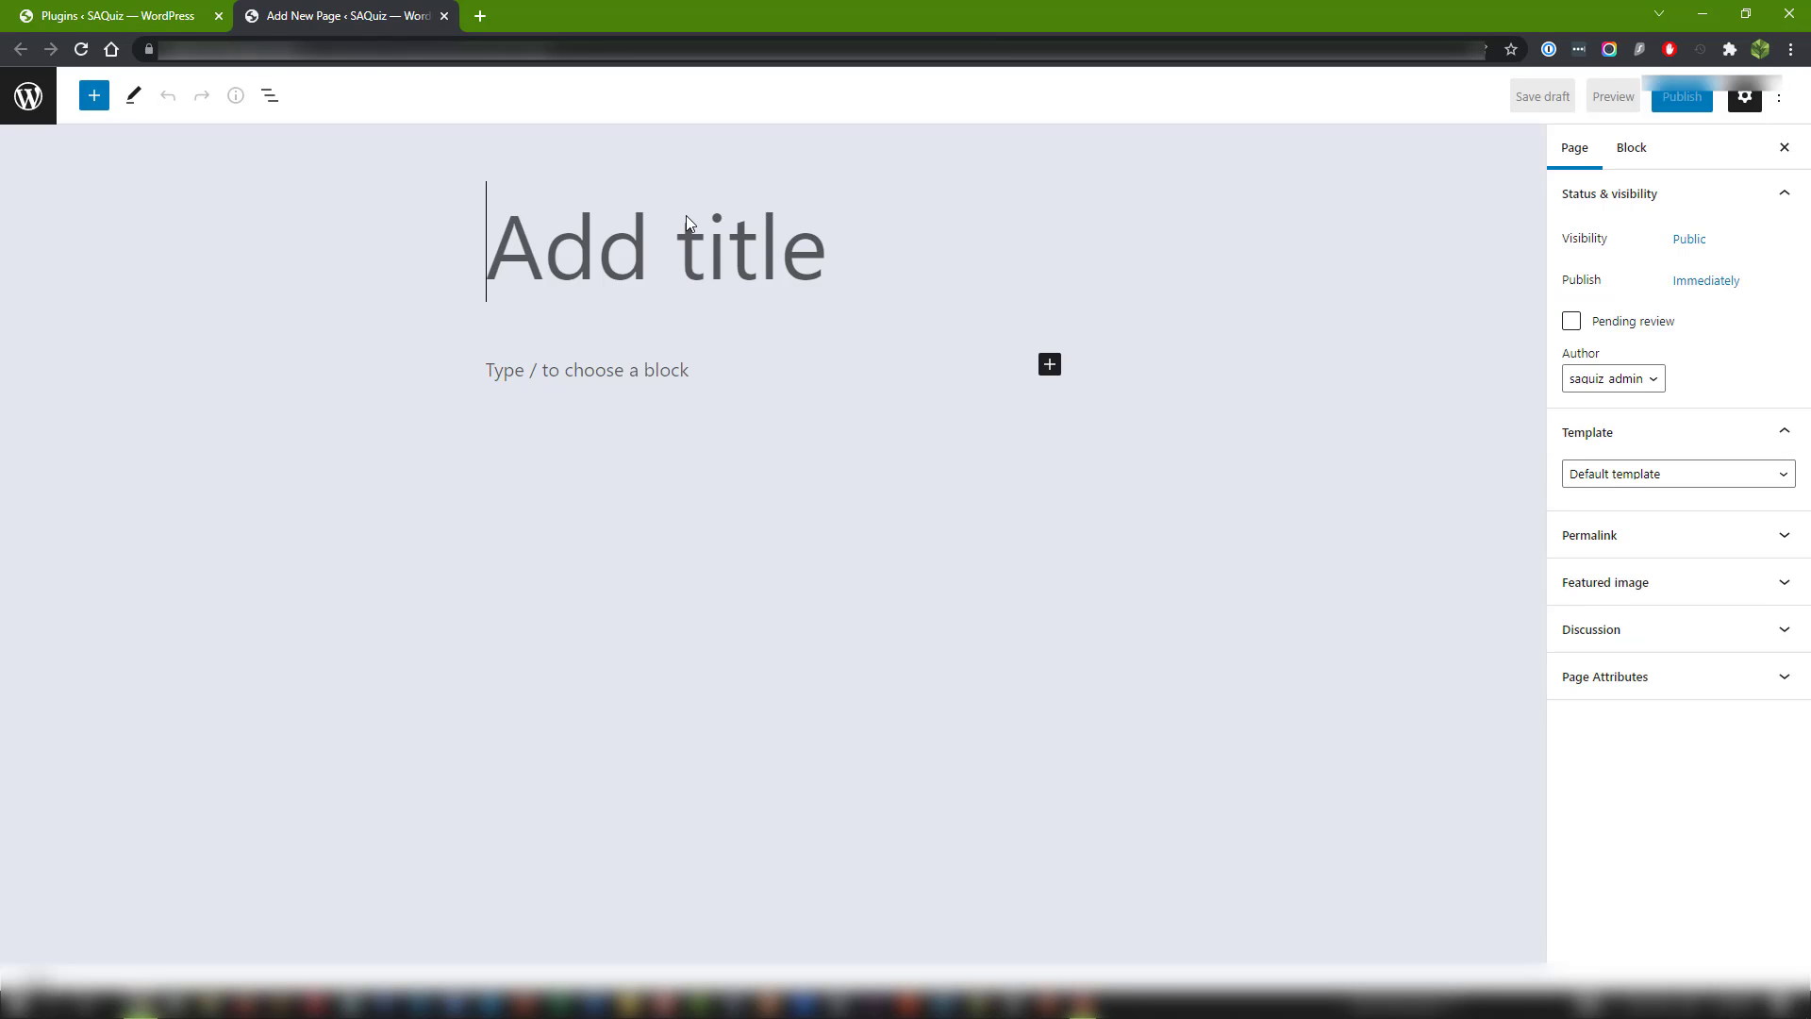
type("I")
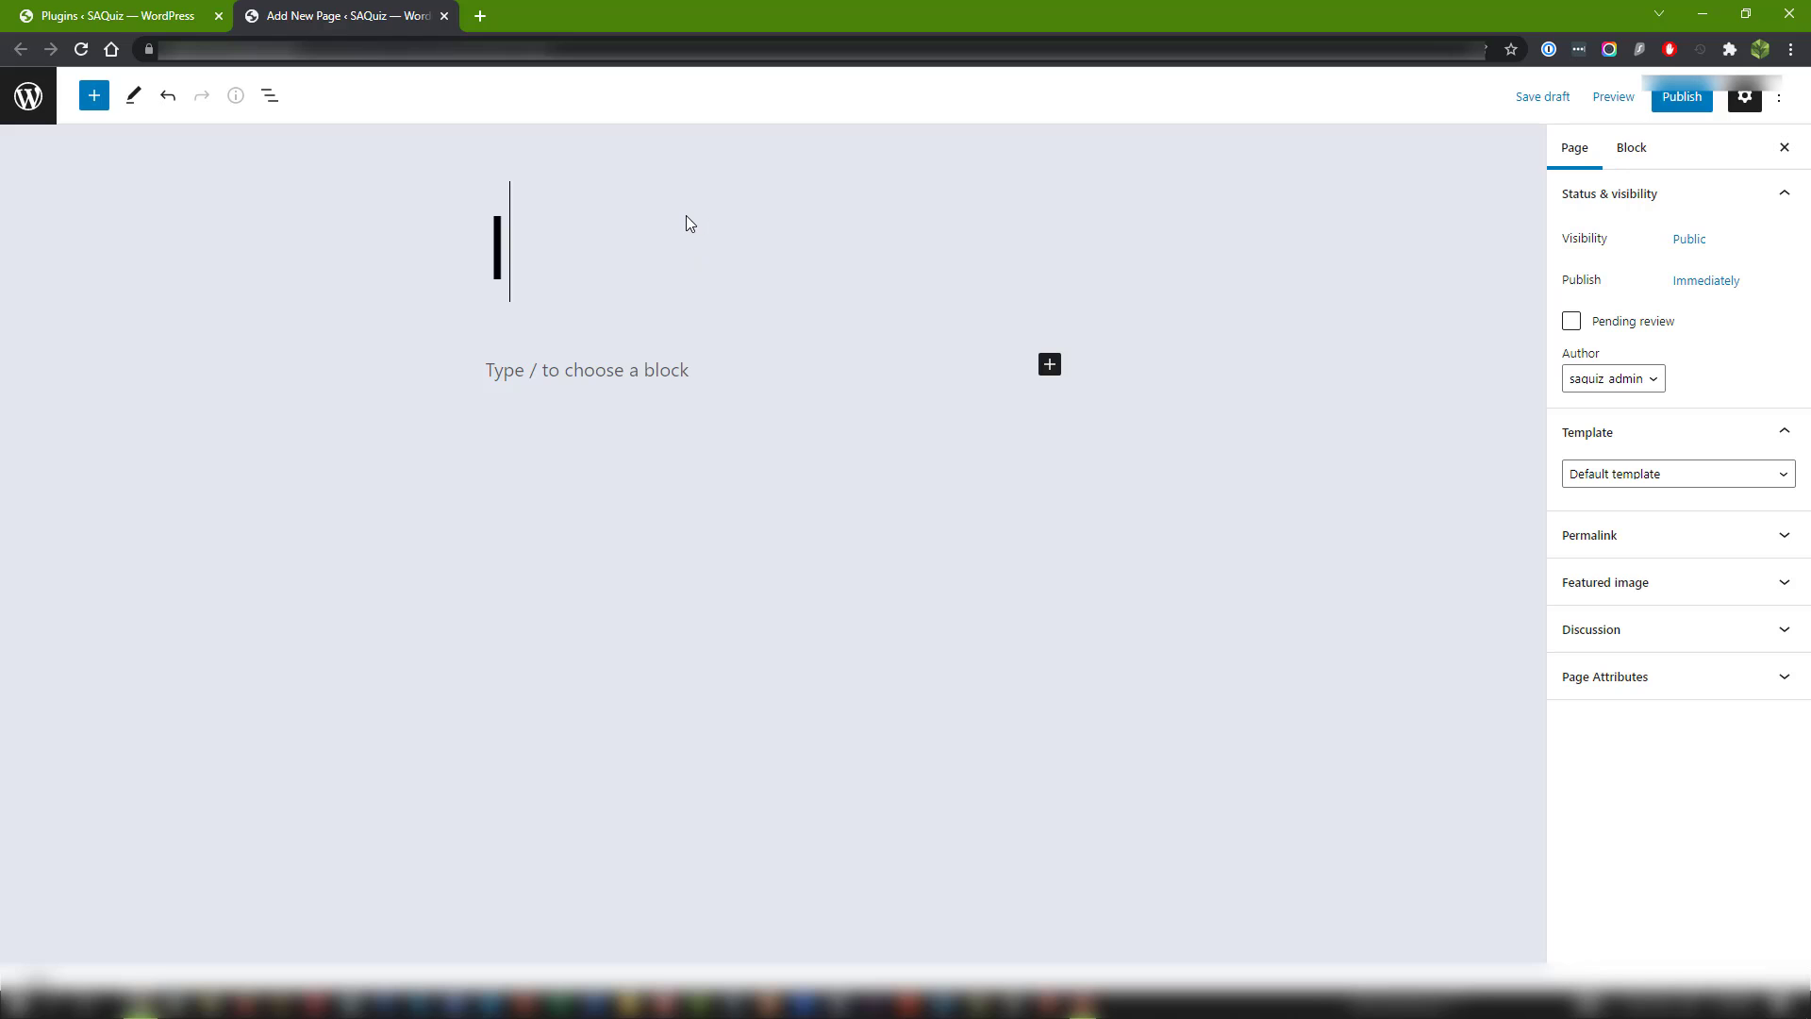
type("mport P")
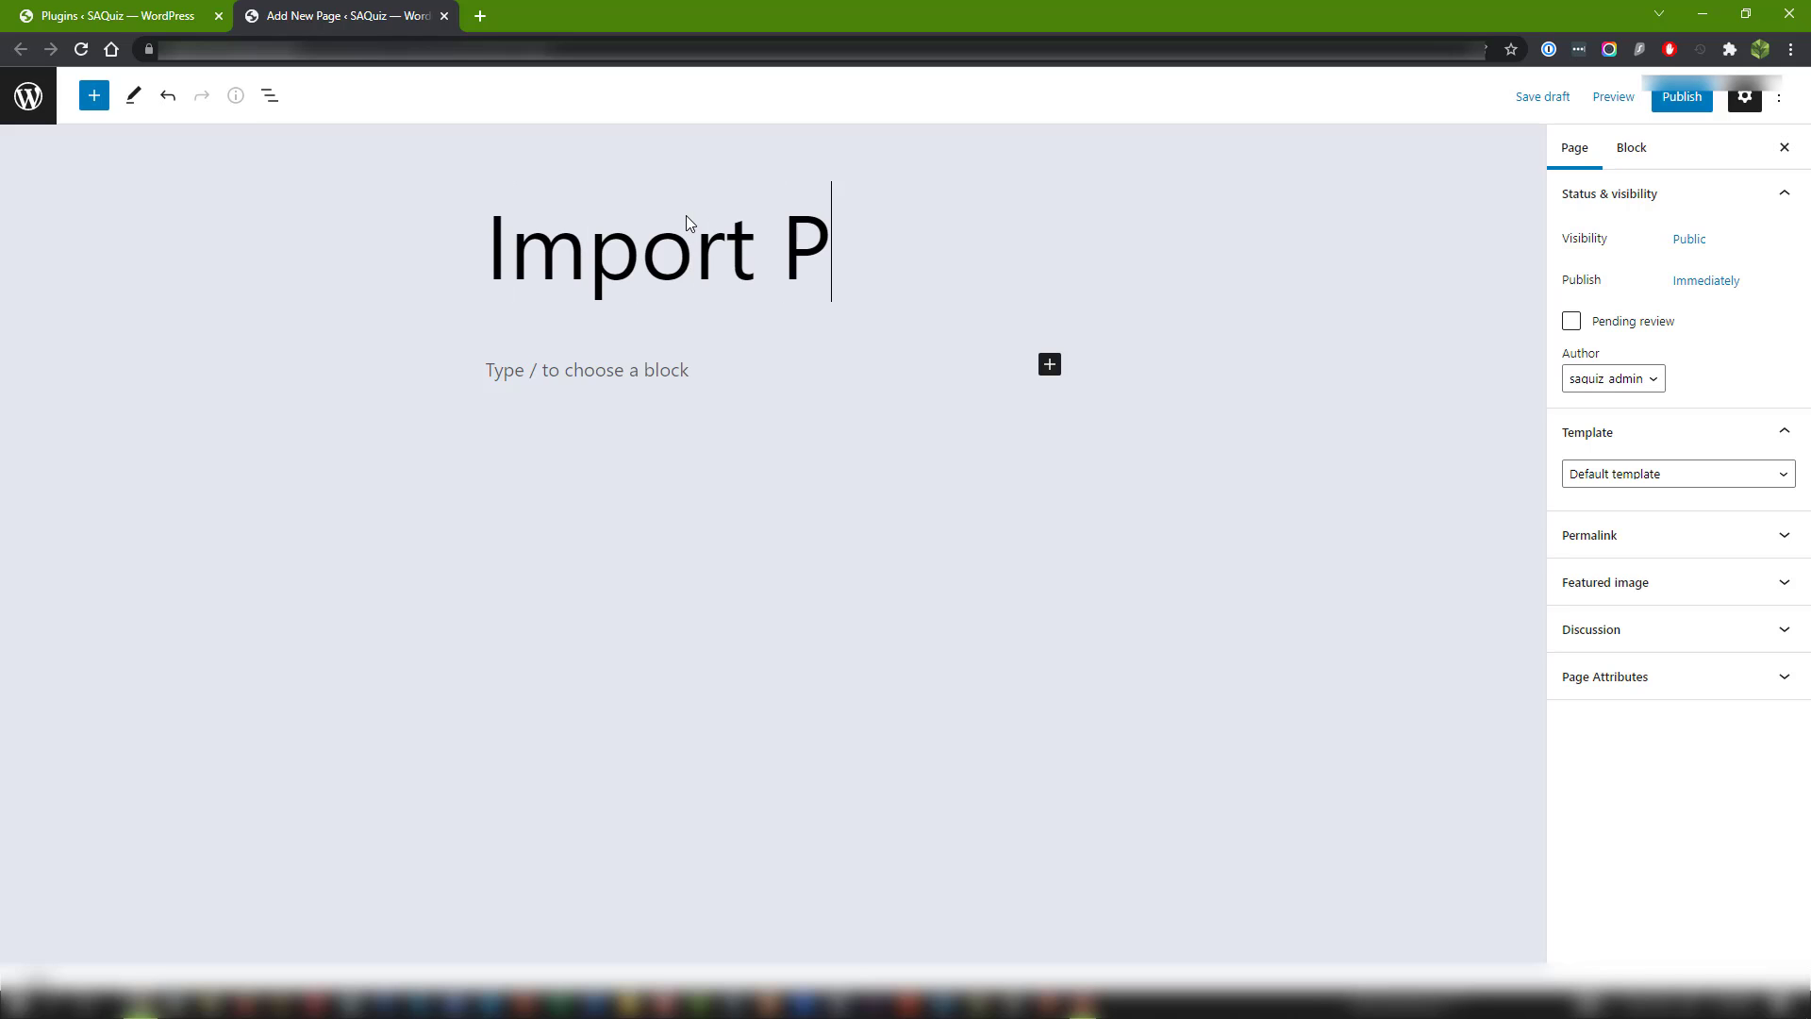
type("age 1")
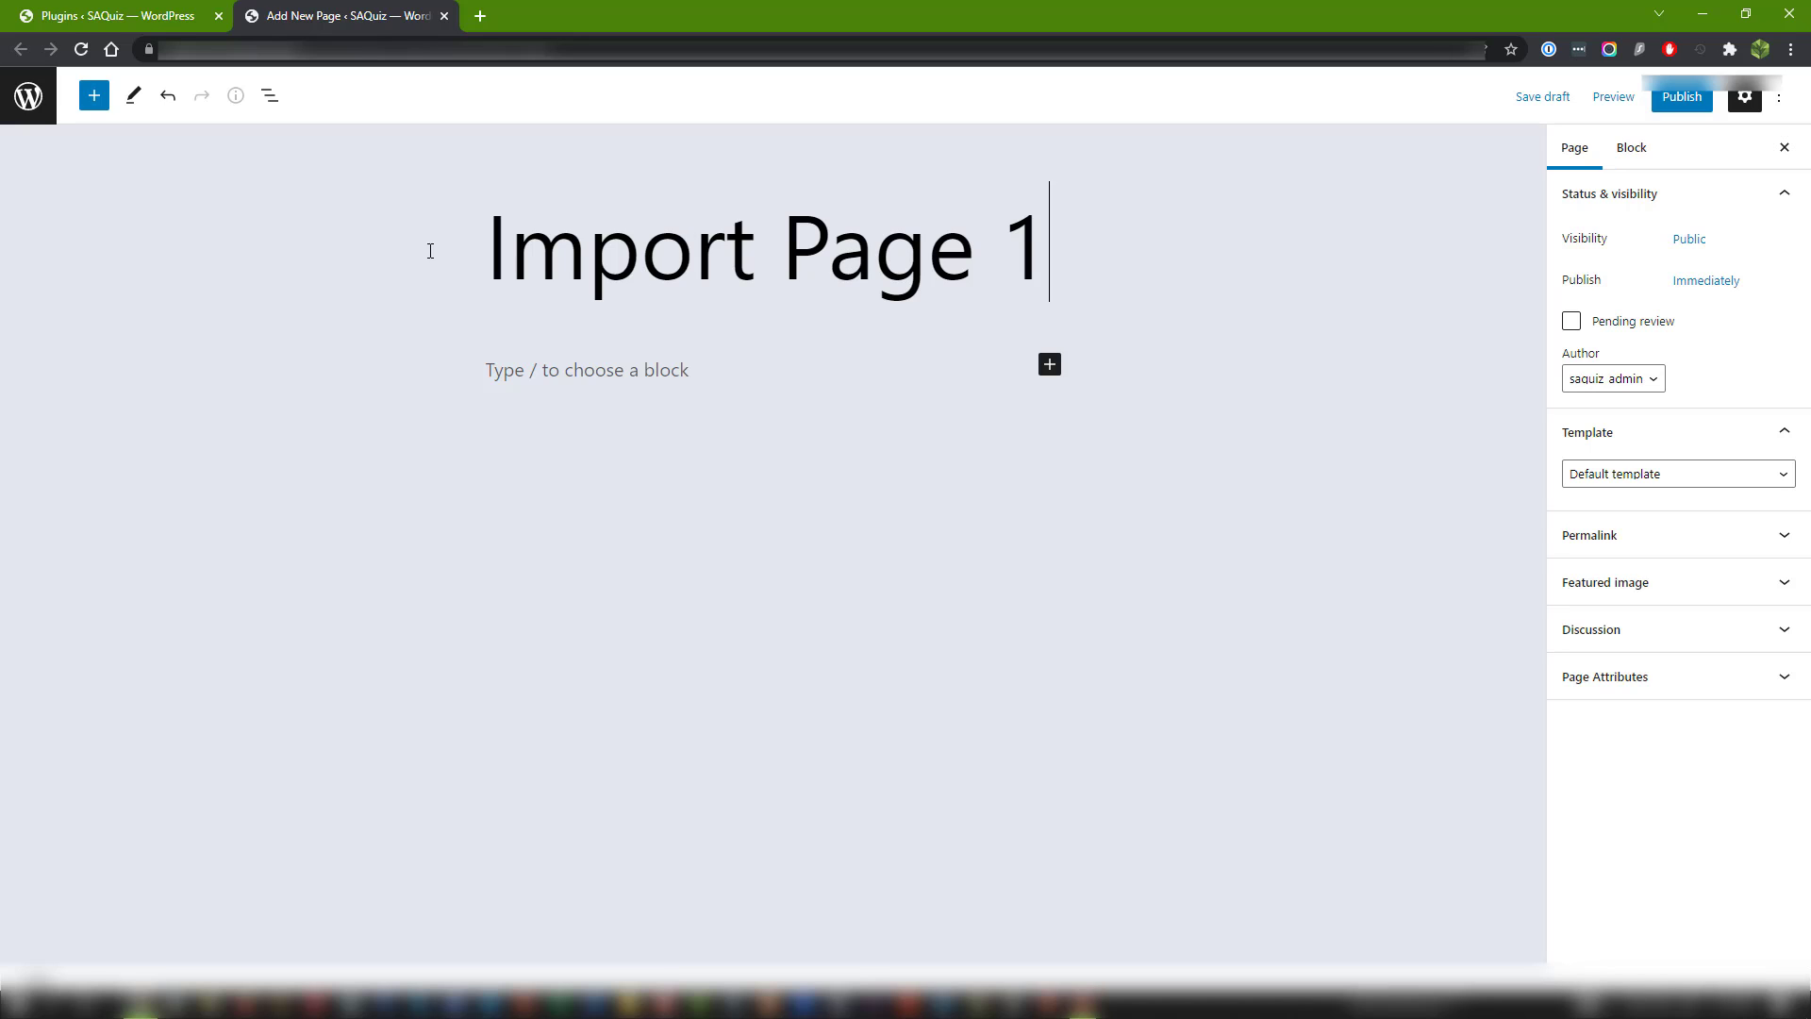
Switch to Notepad and copy the entire block markup of the teeth-lander-page file, moving the window aside when done.
left_click(543, 376)
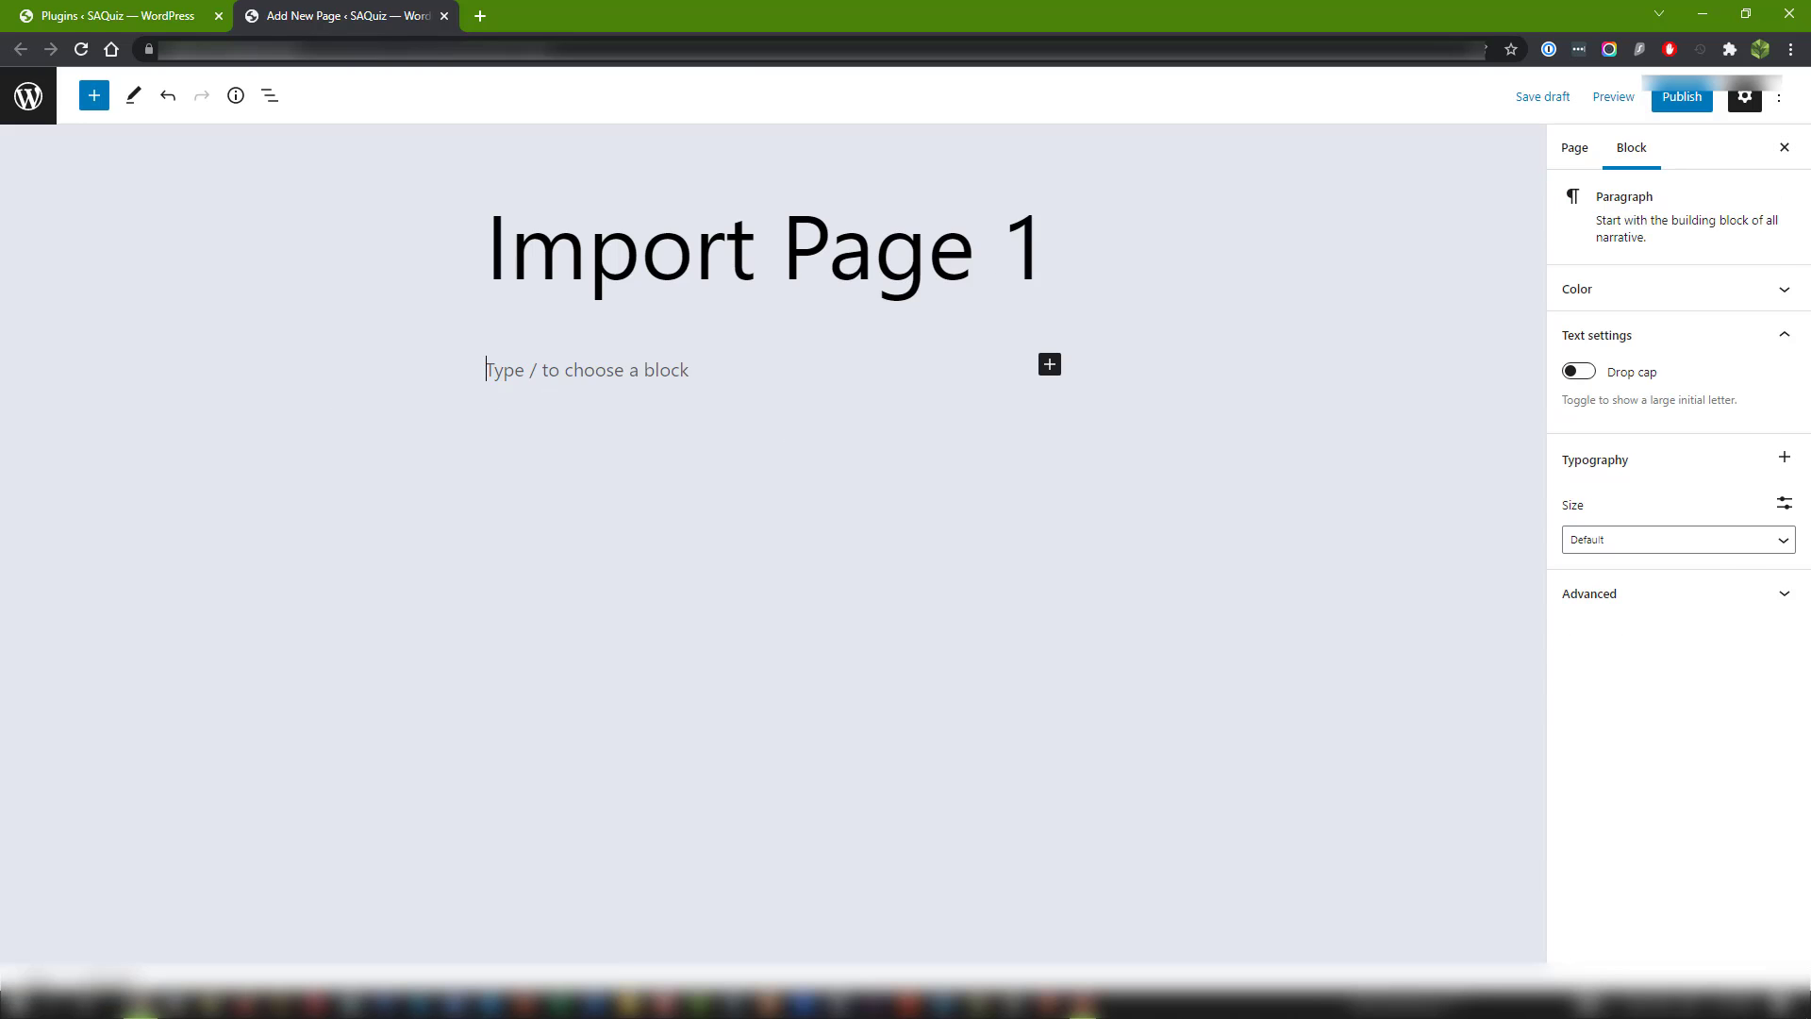
left_click_drag(1810, 82, 846, 110)
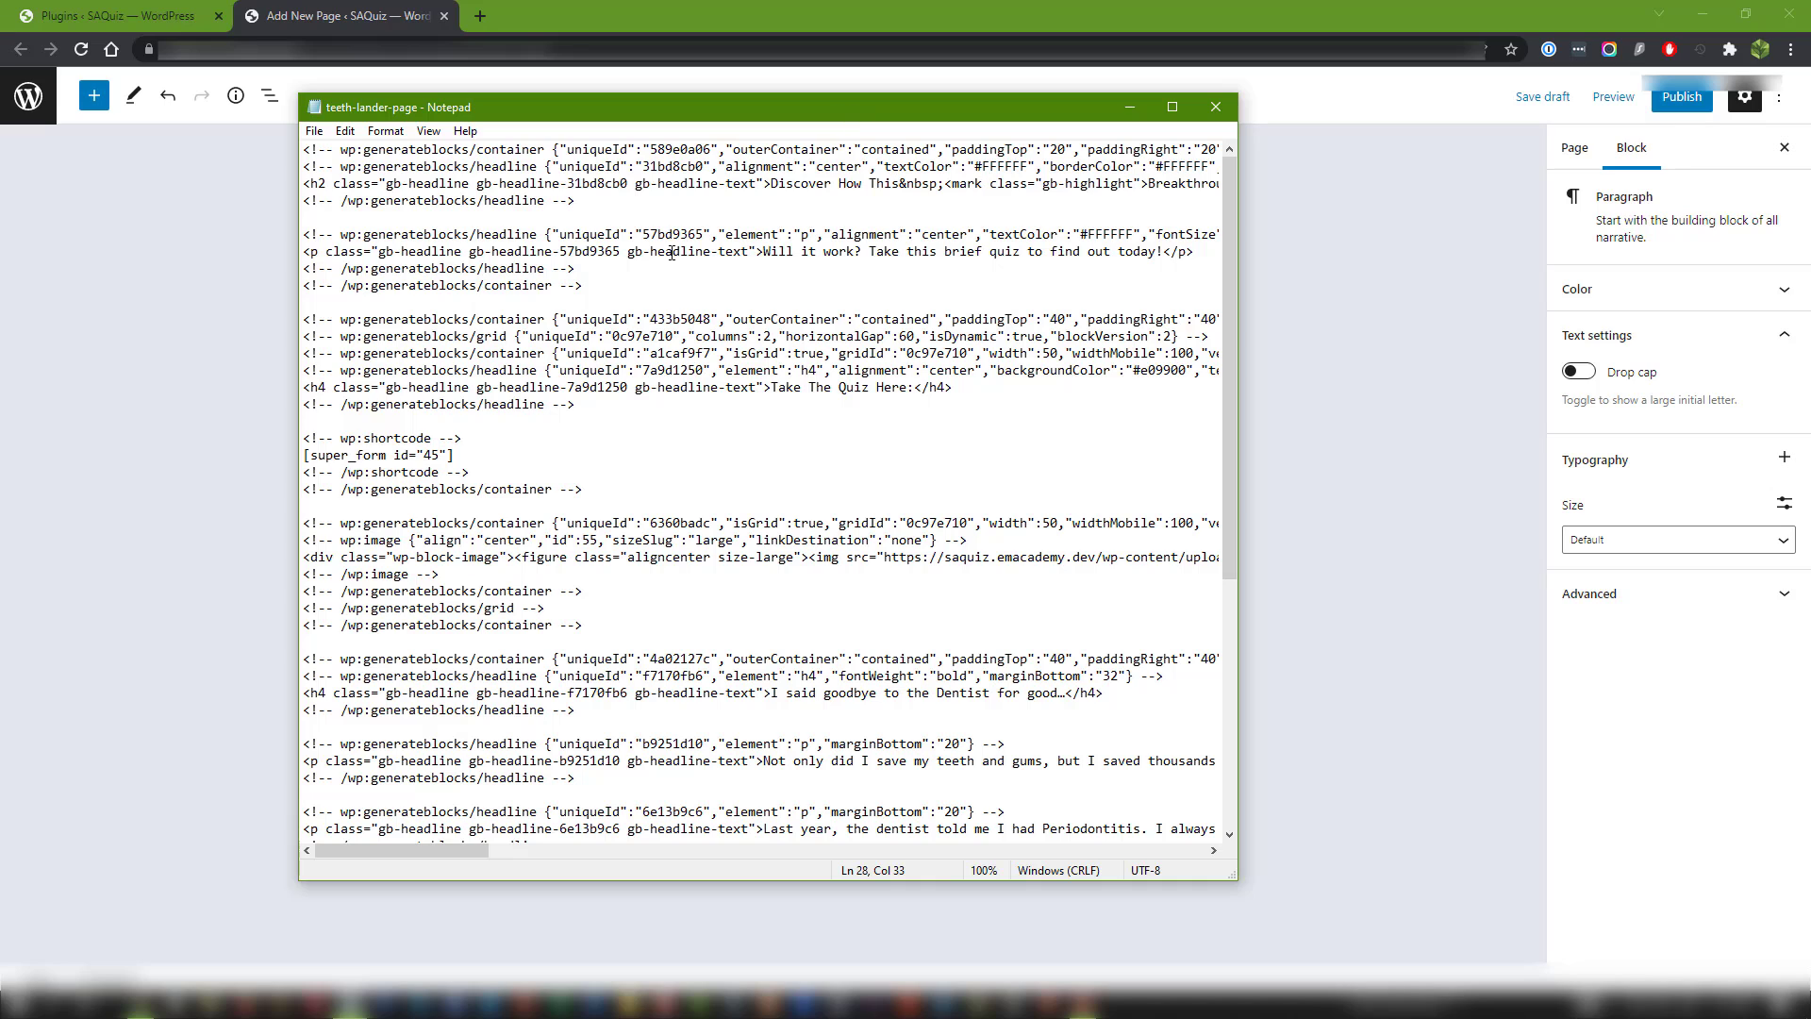
left_click(345, 131)
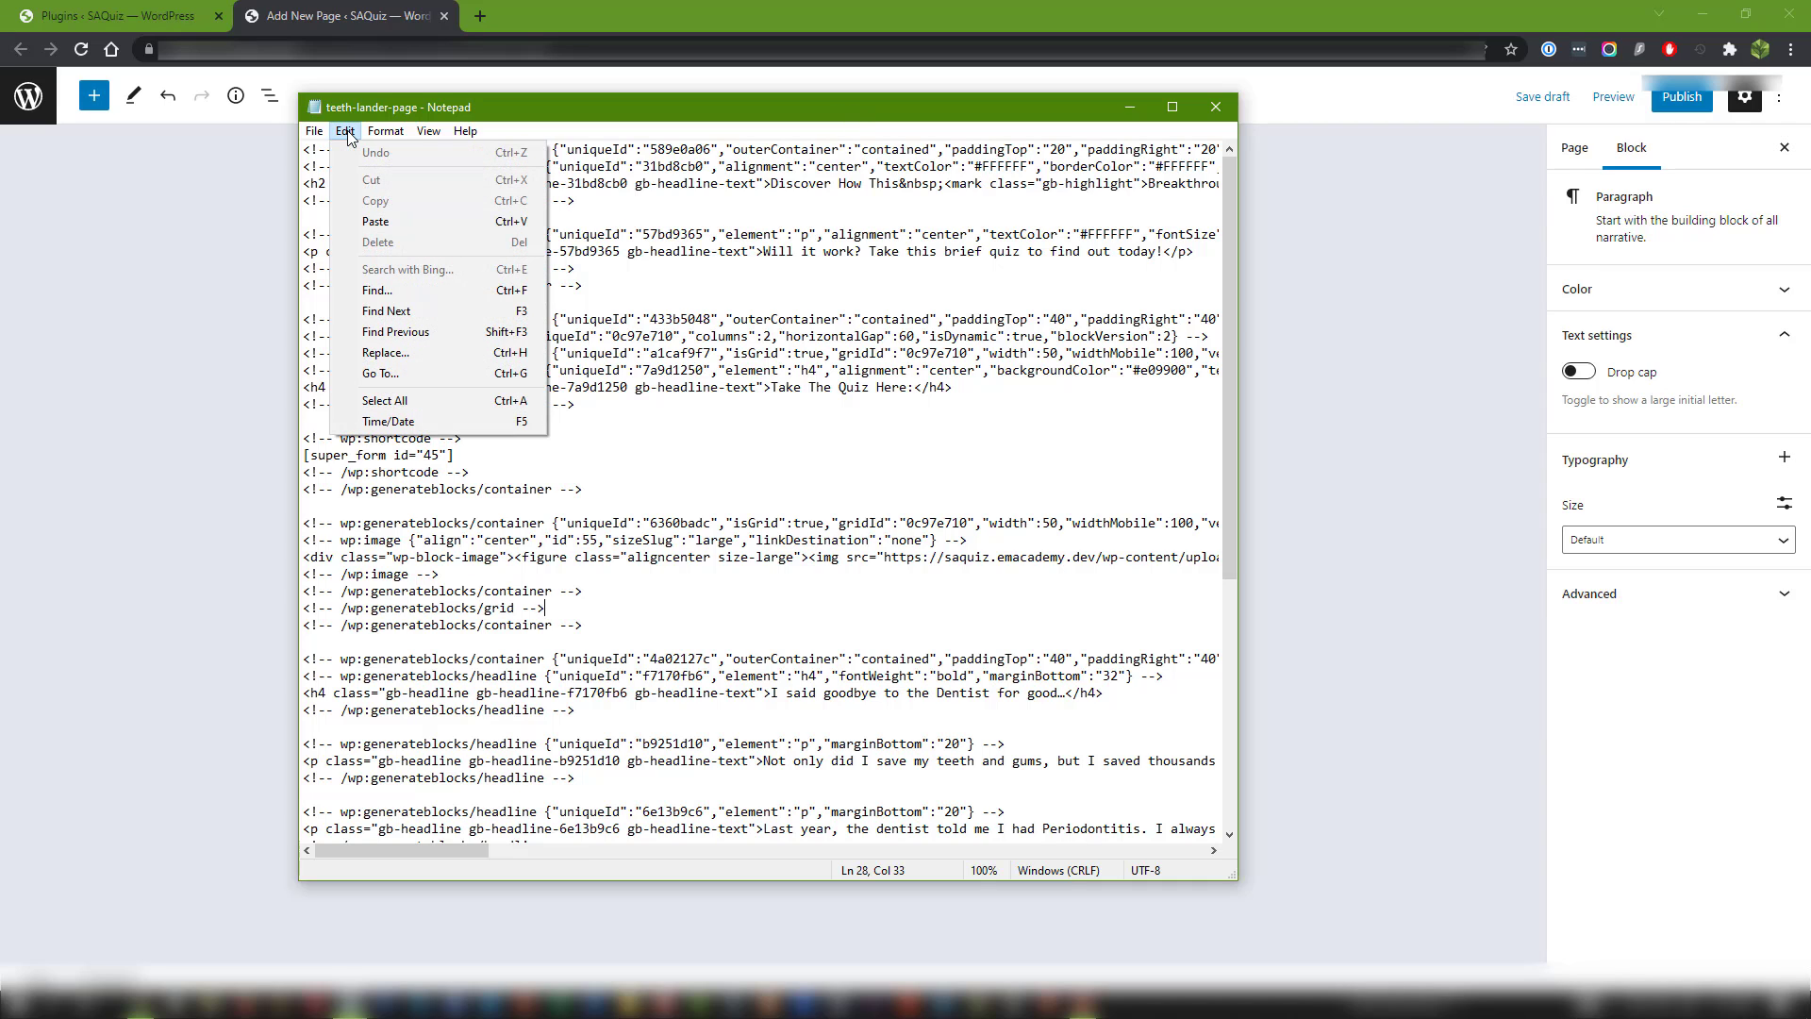
left_click(444, 407)
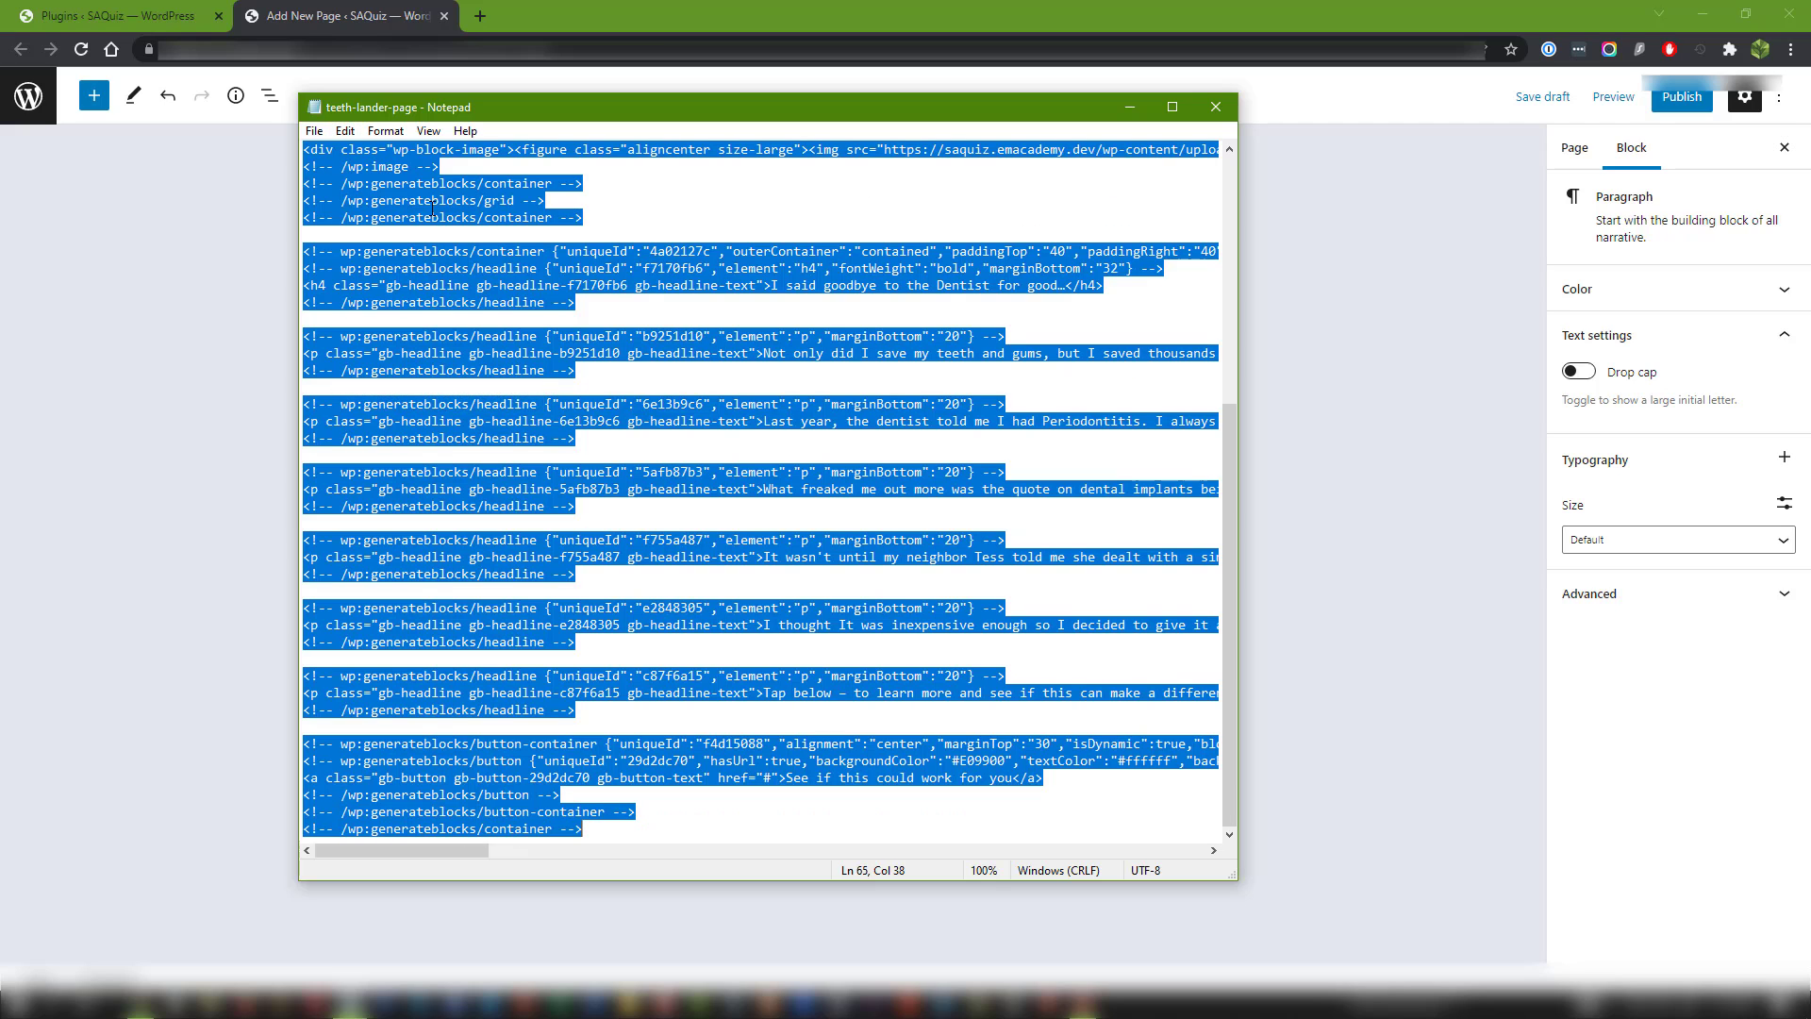
left_click(347, 131)
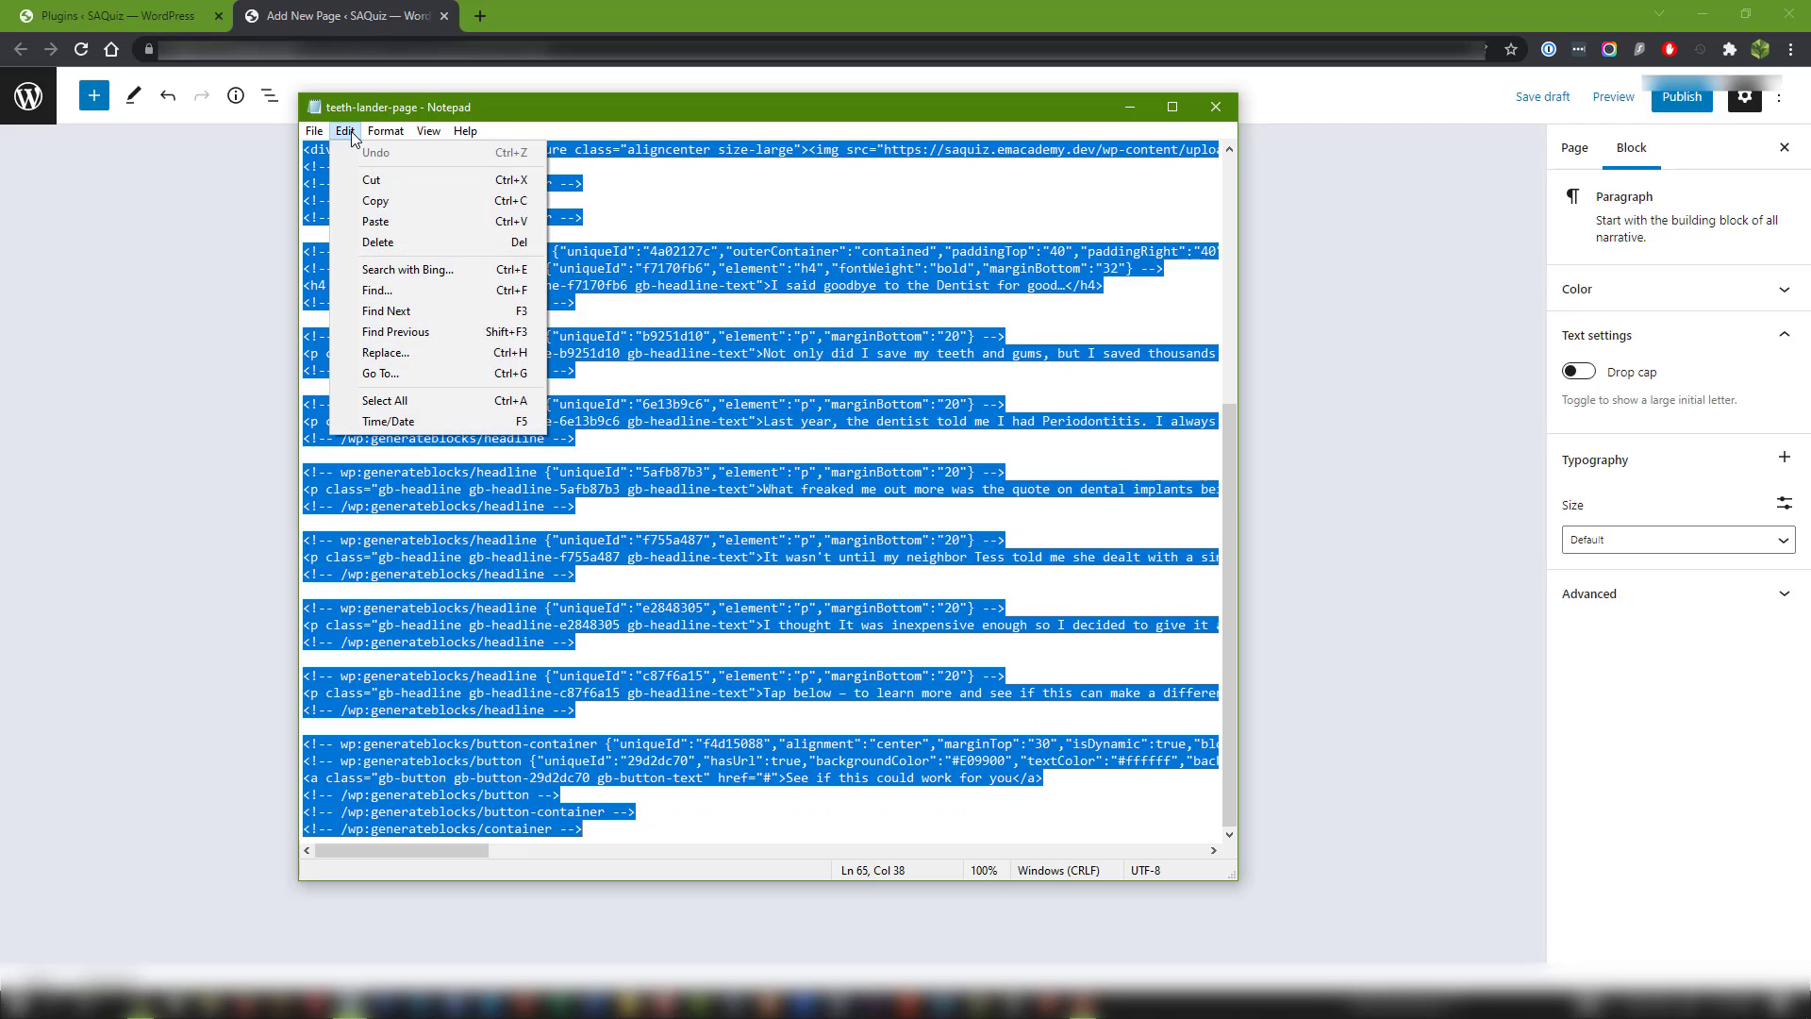
left_click(376, 200)
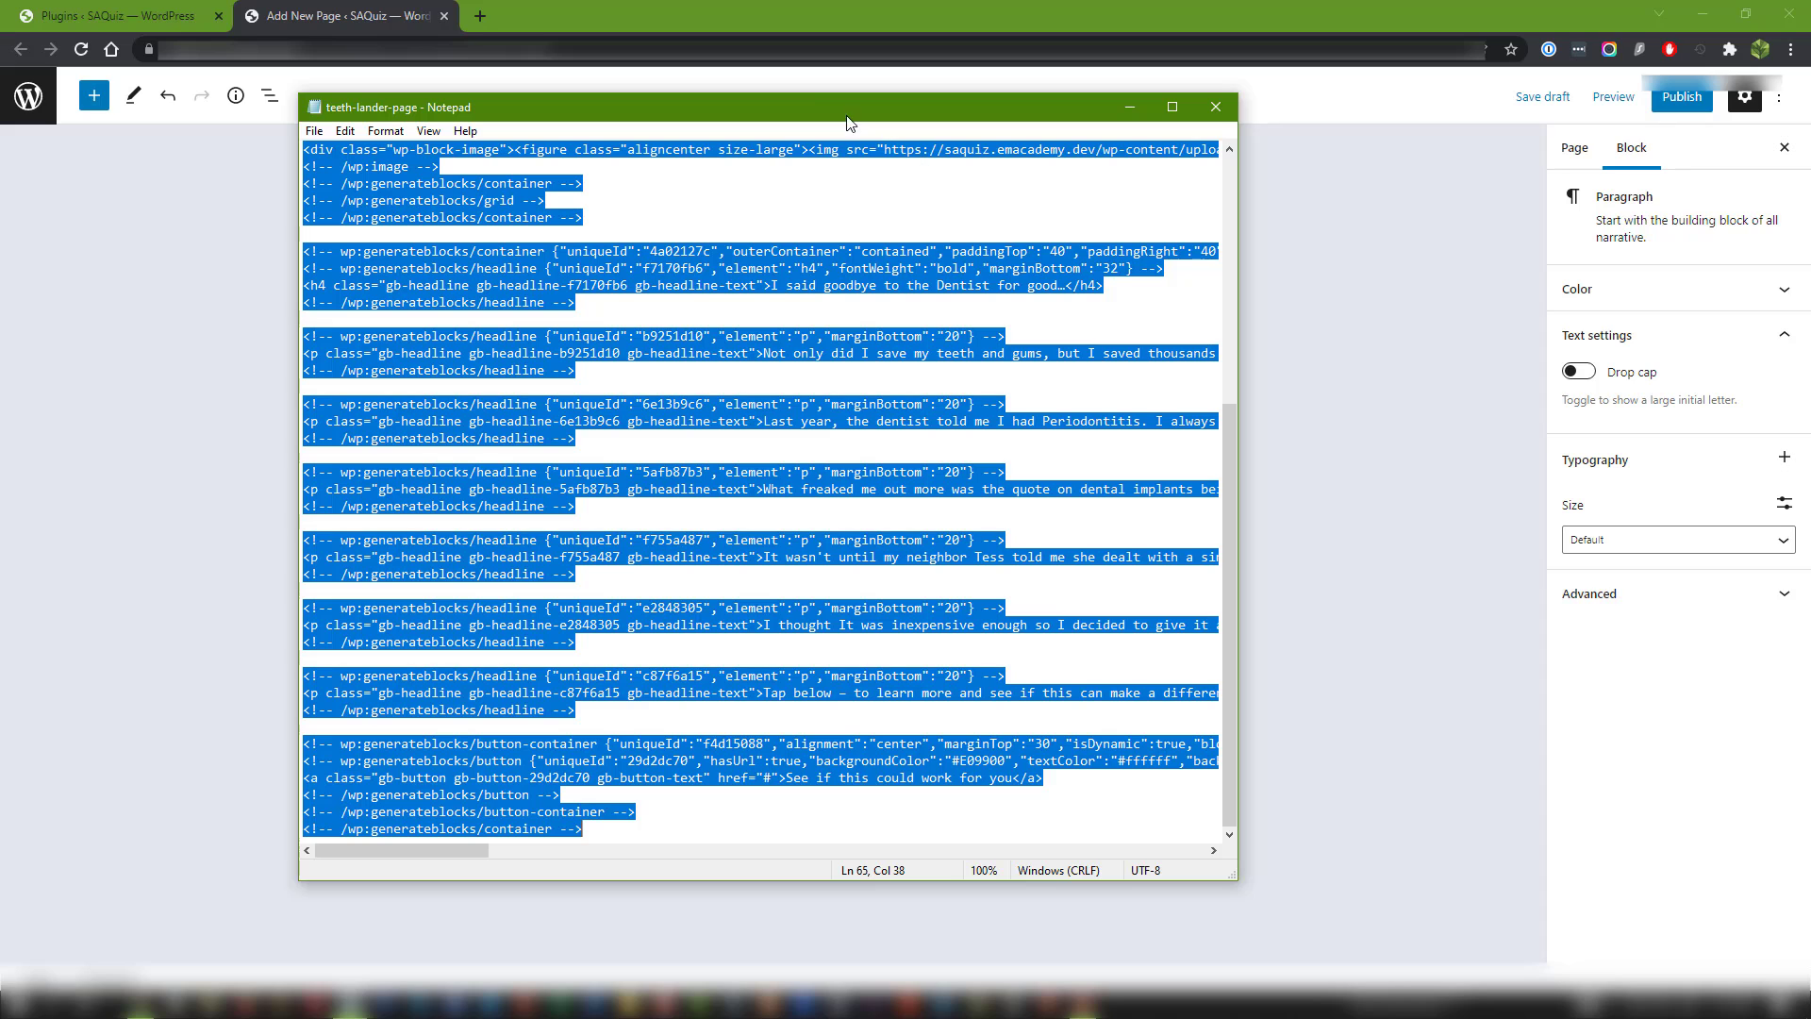
left_click_drag(809, 100, 1810, 151)
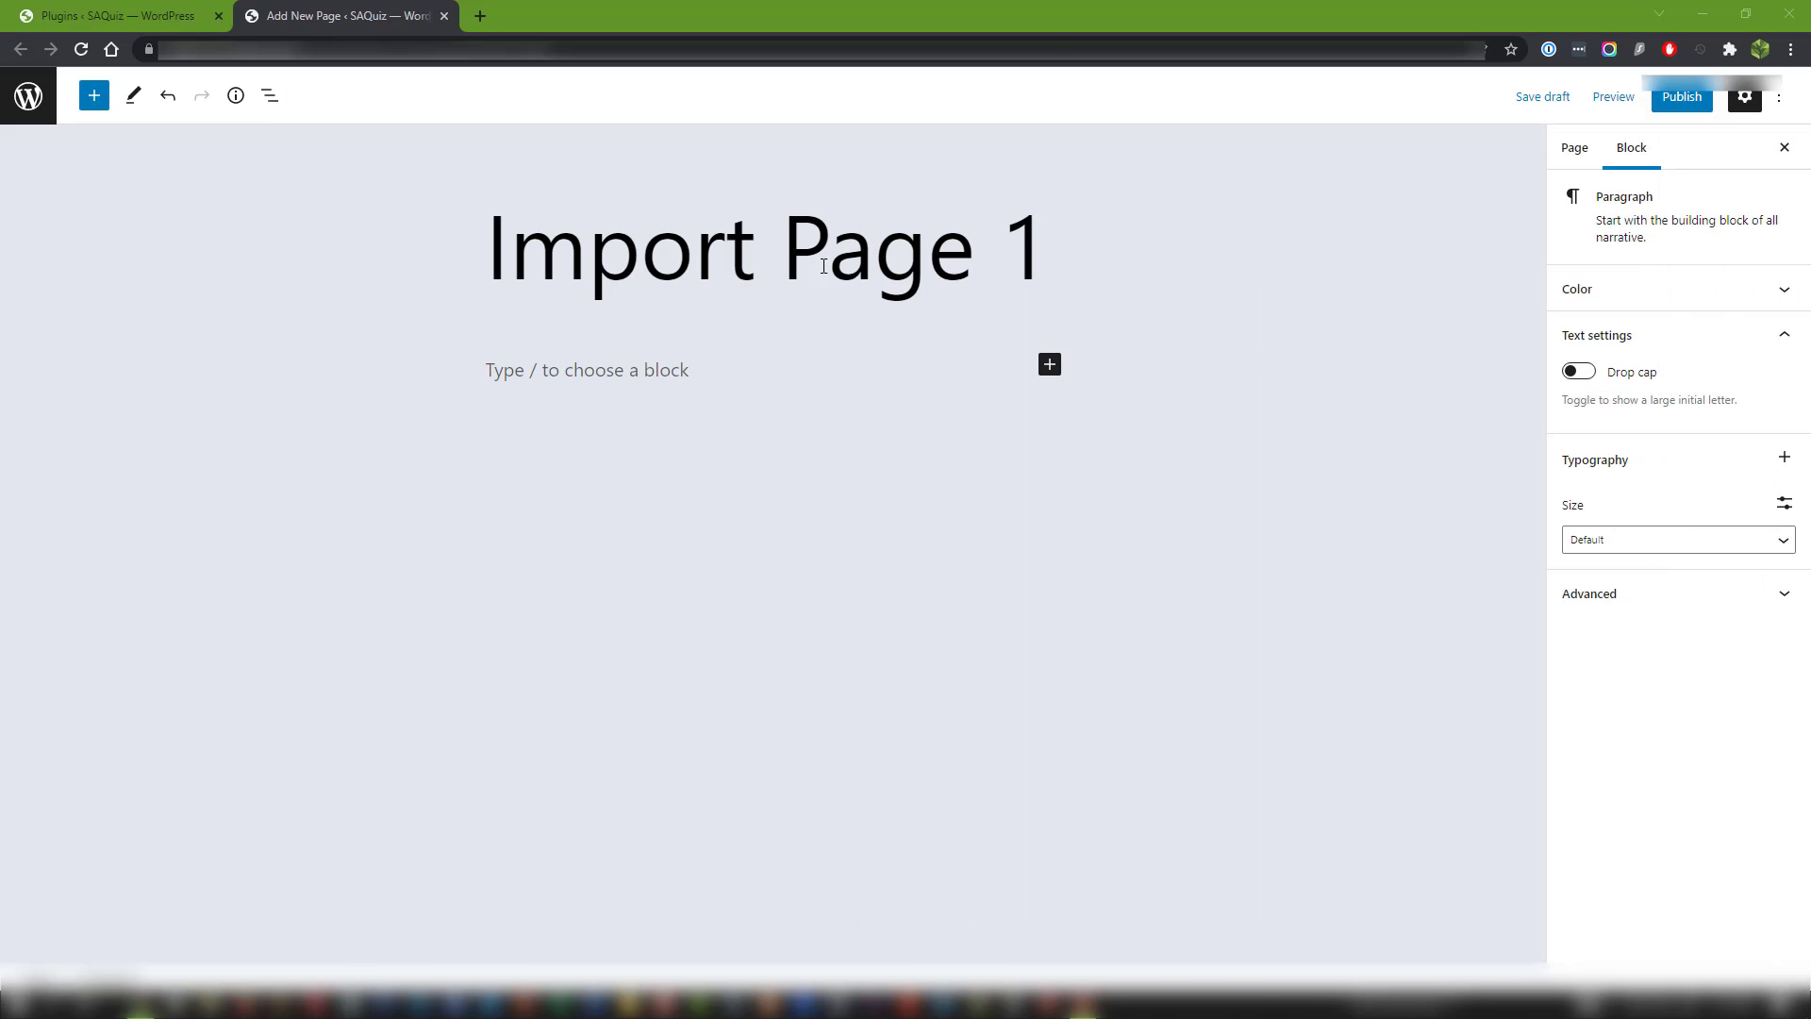
Paste the copied markup as plain text into the empty block below the page title and look over the imported layout.
left_click(532, 368)
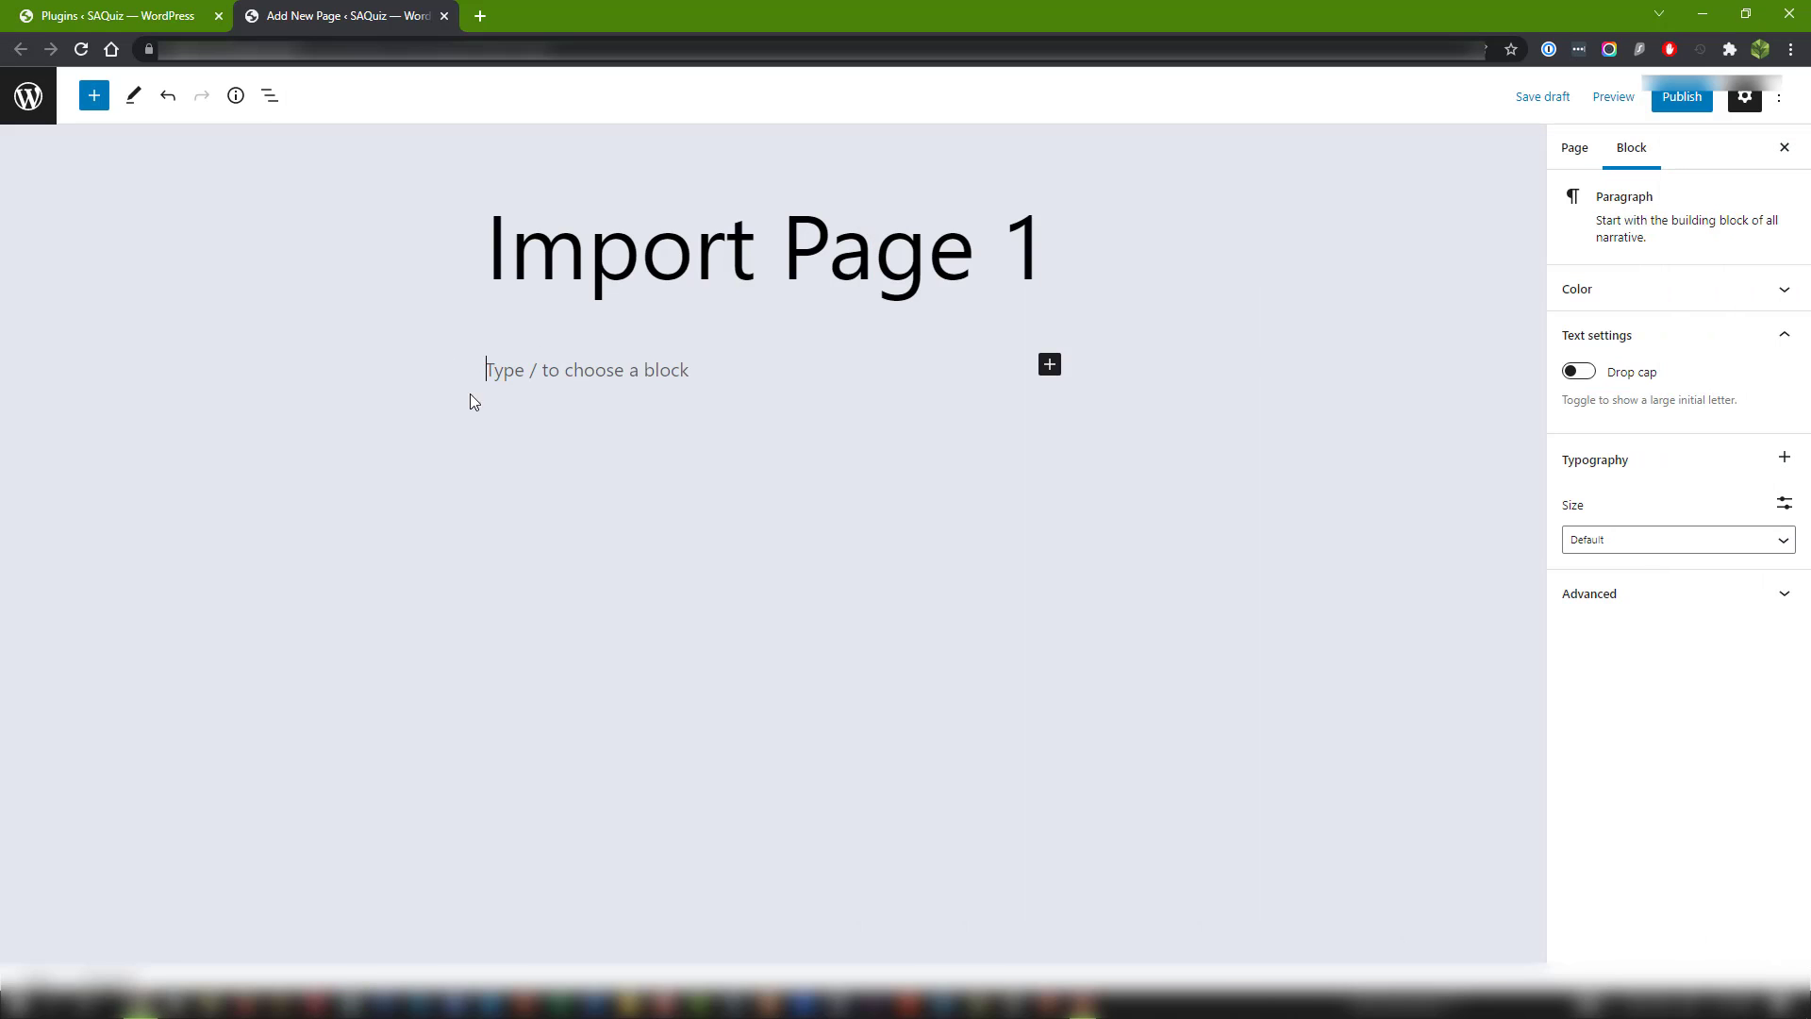
right_click(573, 370)
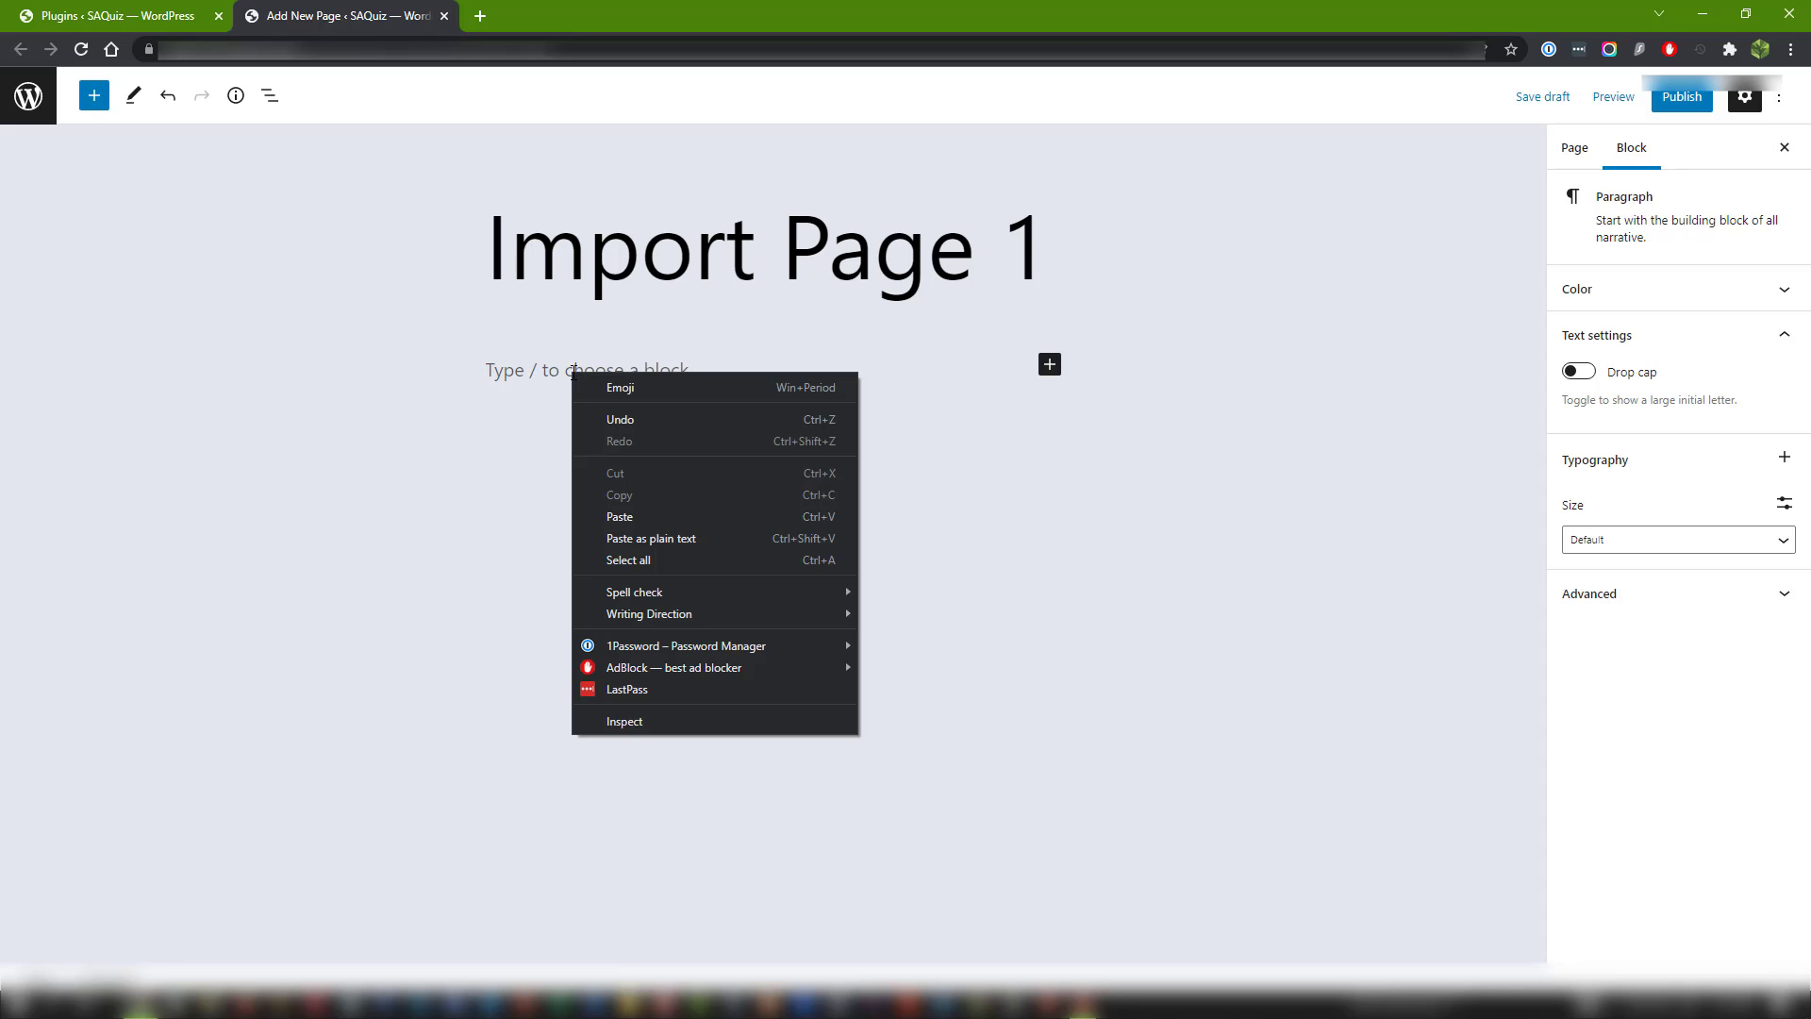
left_click(699, 538)
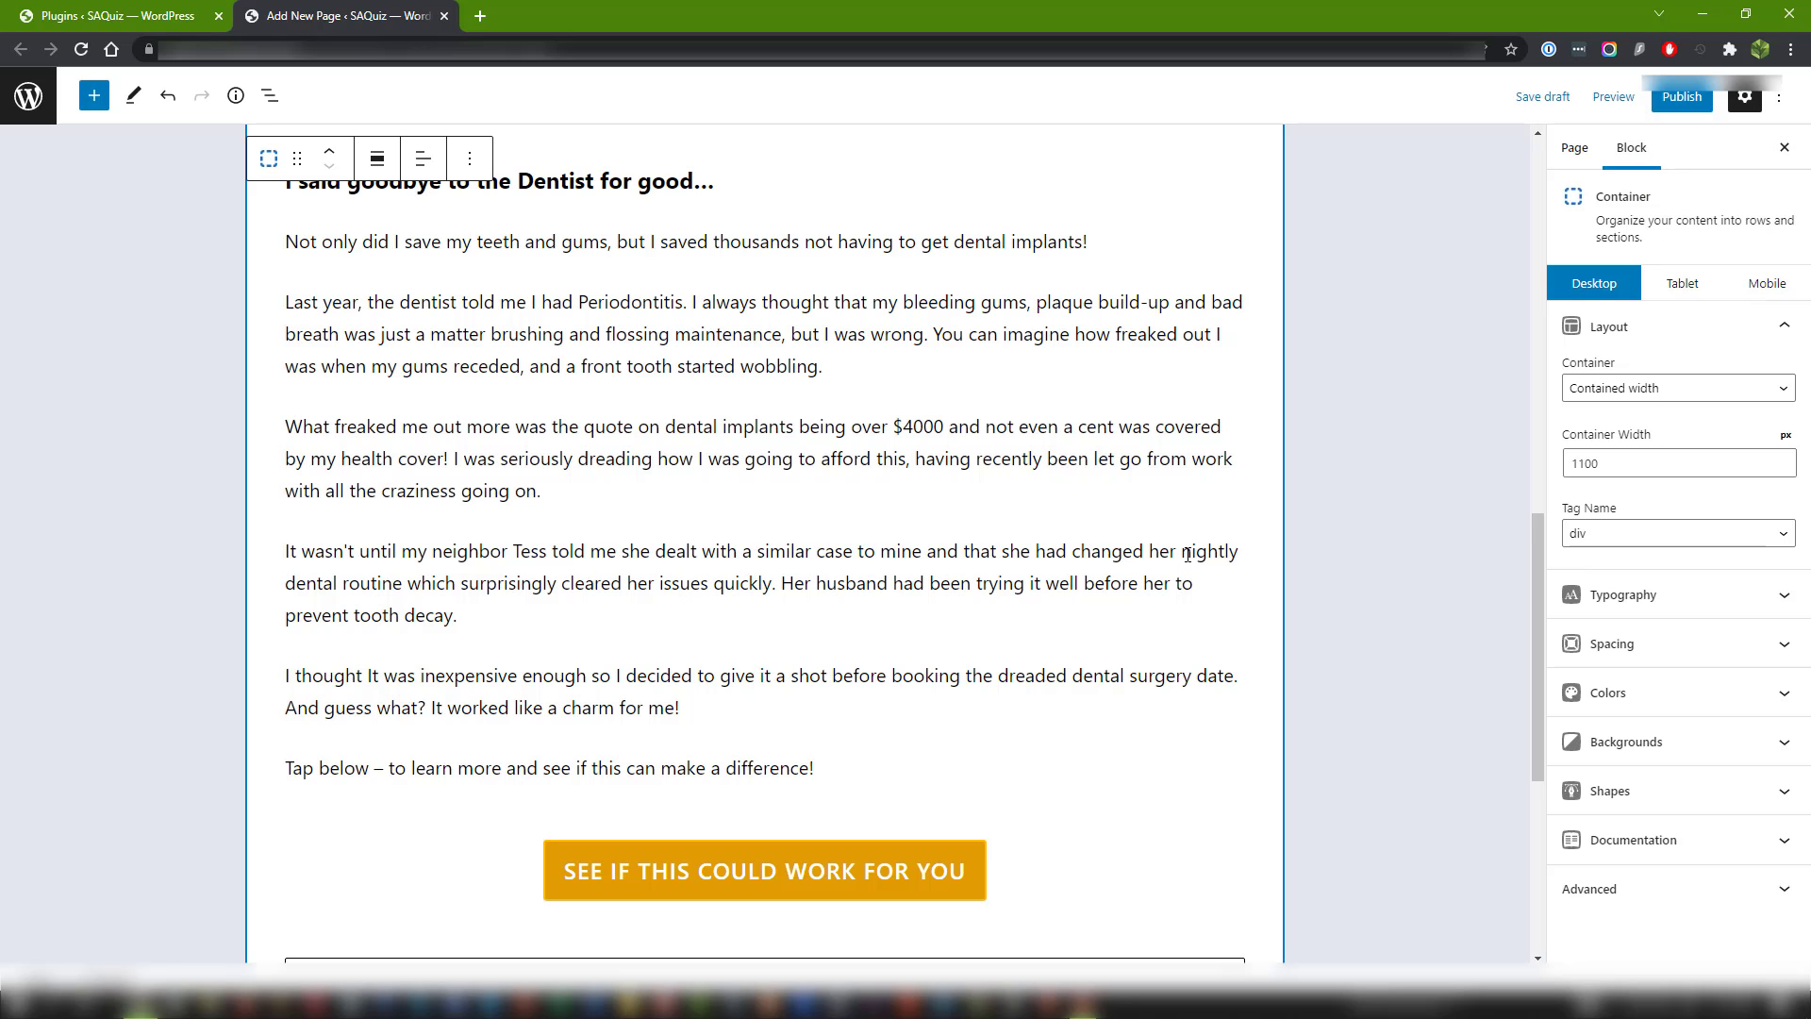
key("ctrl+s")
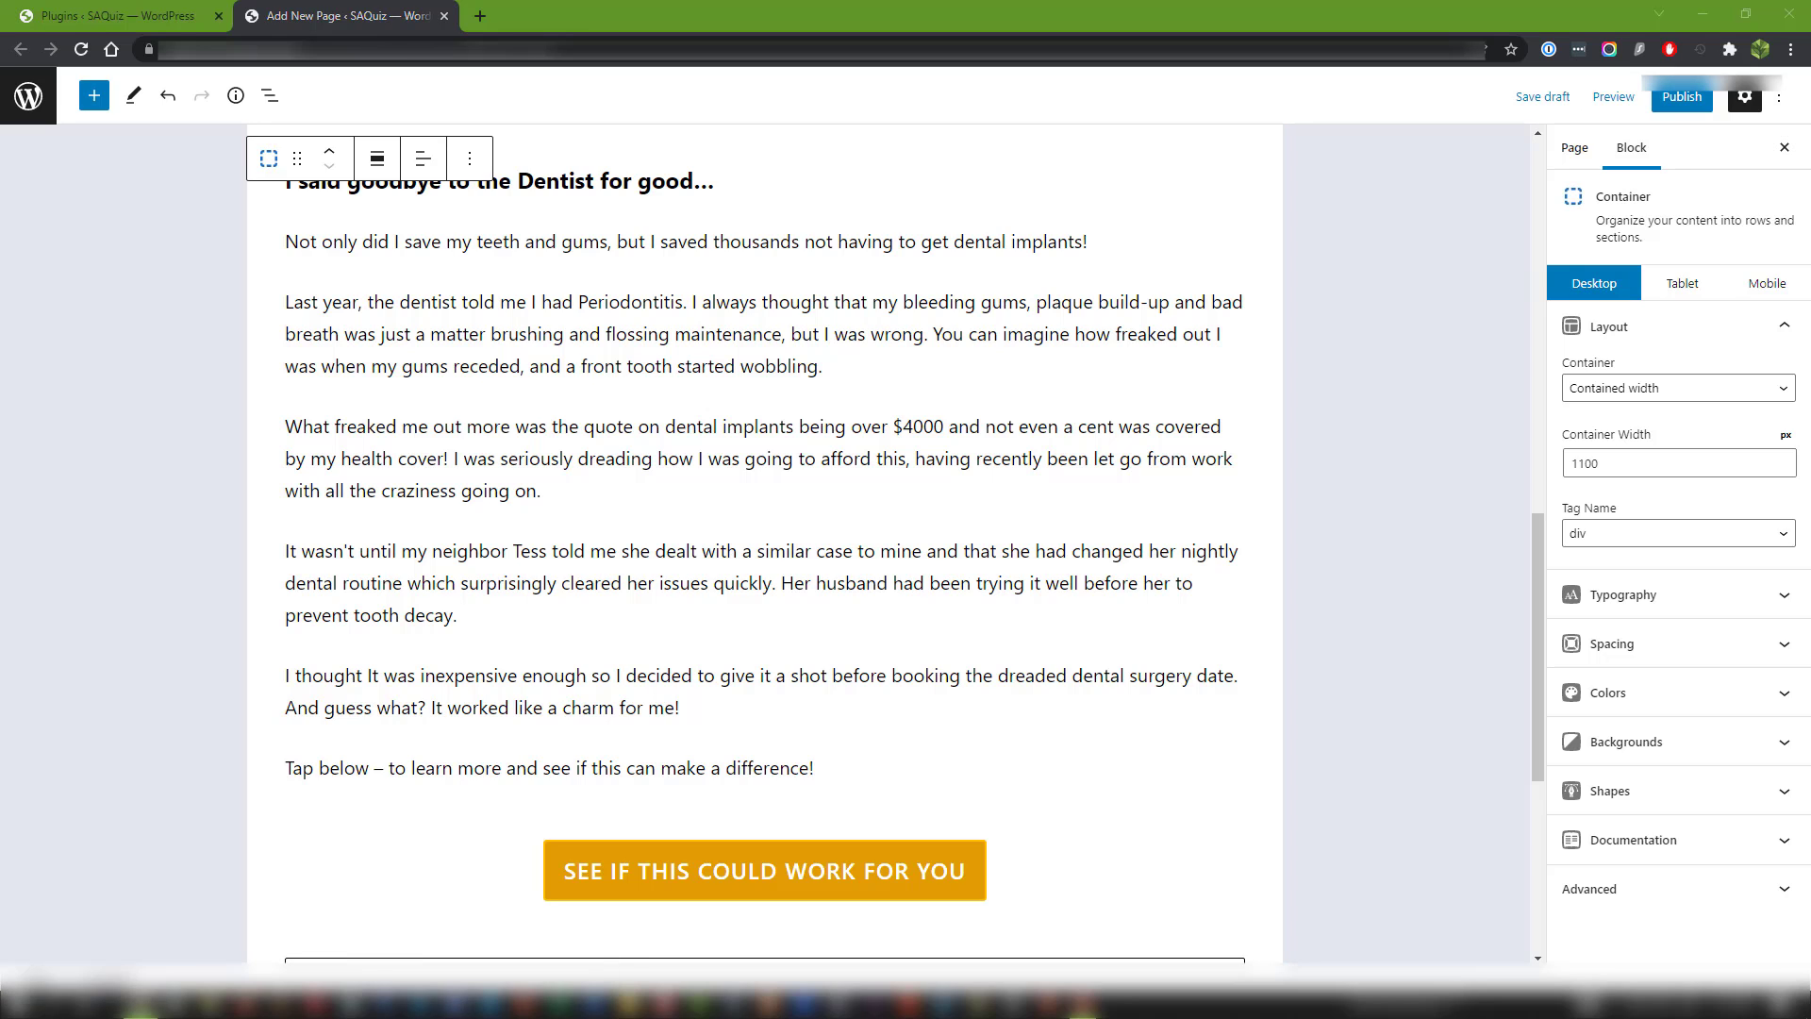
mouse_move(1810, 151)
left_mouse_down()
mouse_move(887, 149)
mouse_move(1810, 149)
left_mouse_up()
left_click(1606, 509)
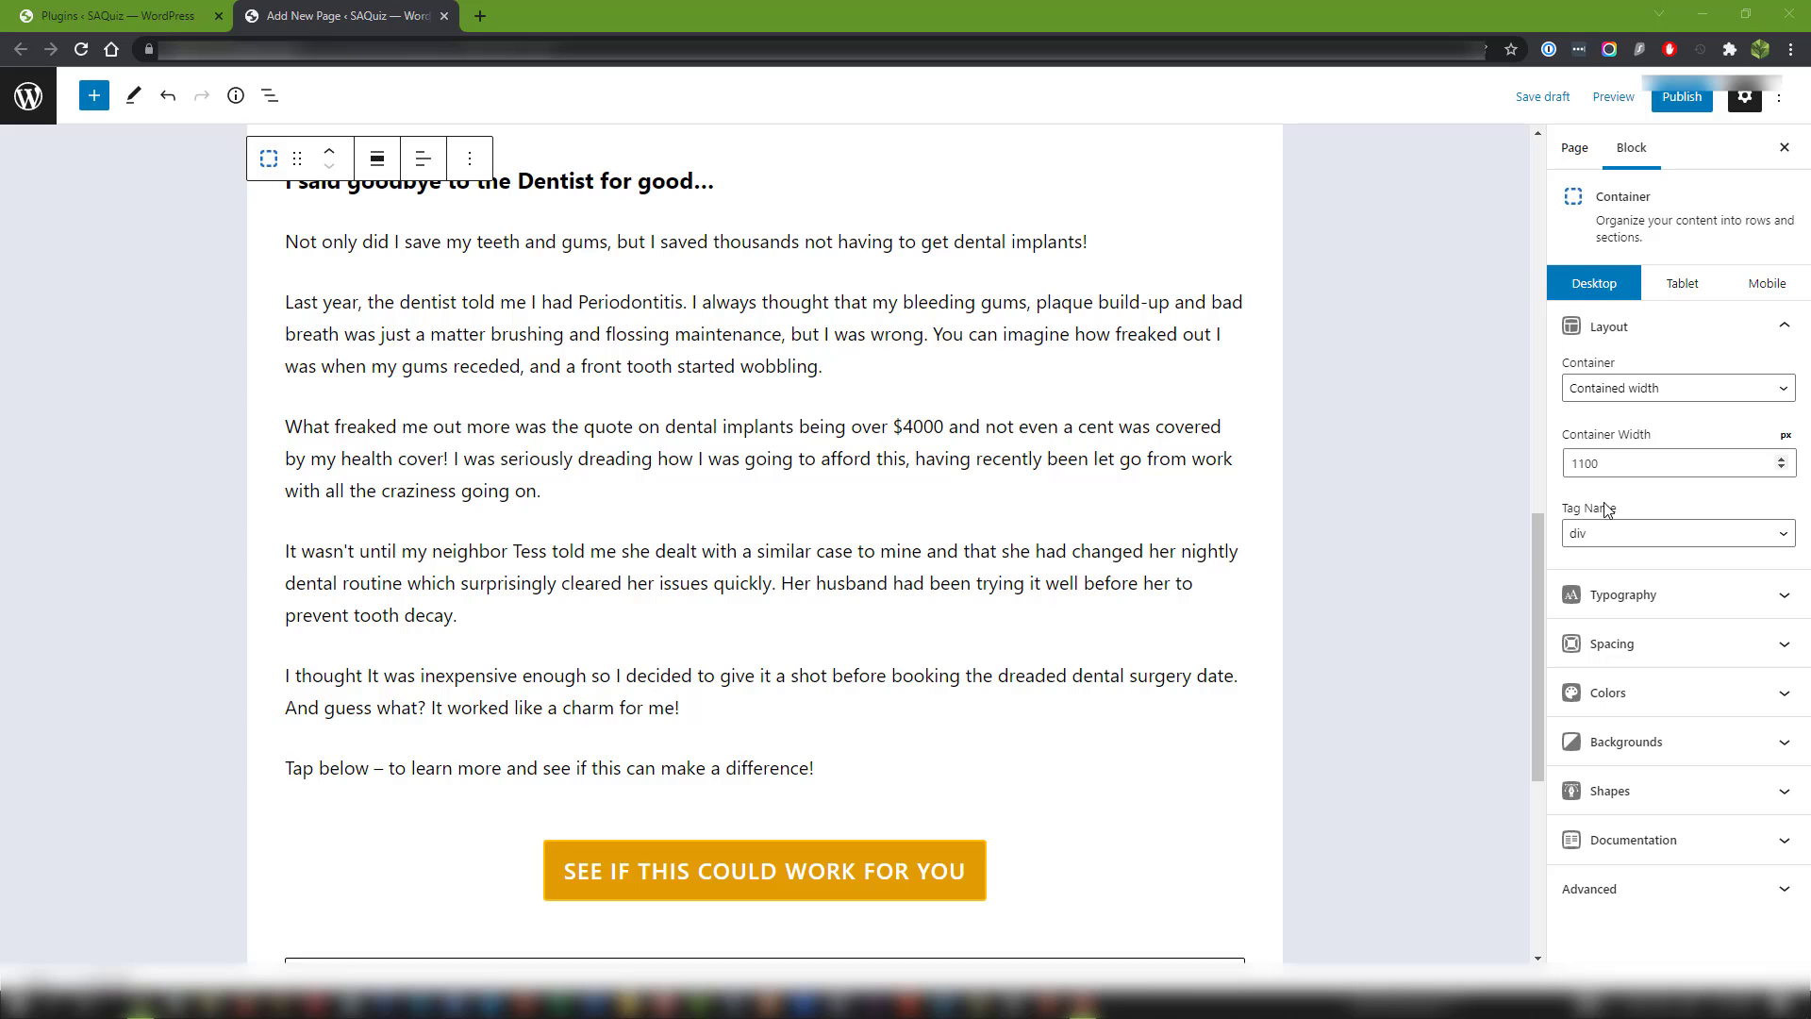
scroll(1532, 630, "down", 3)
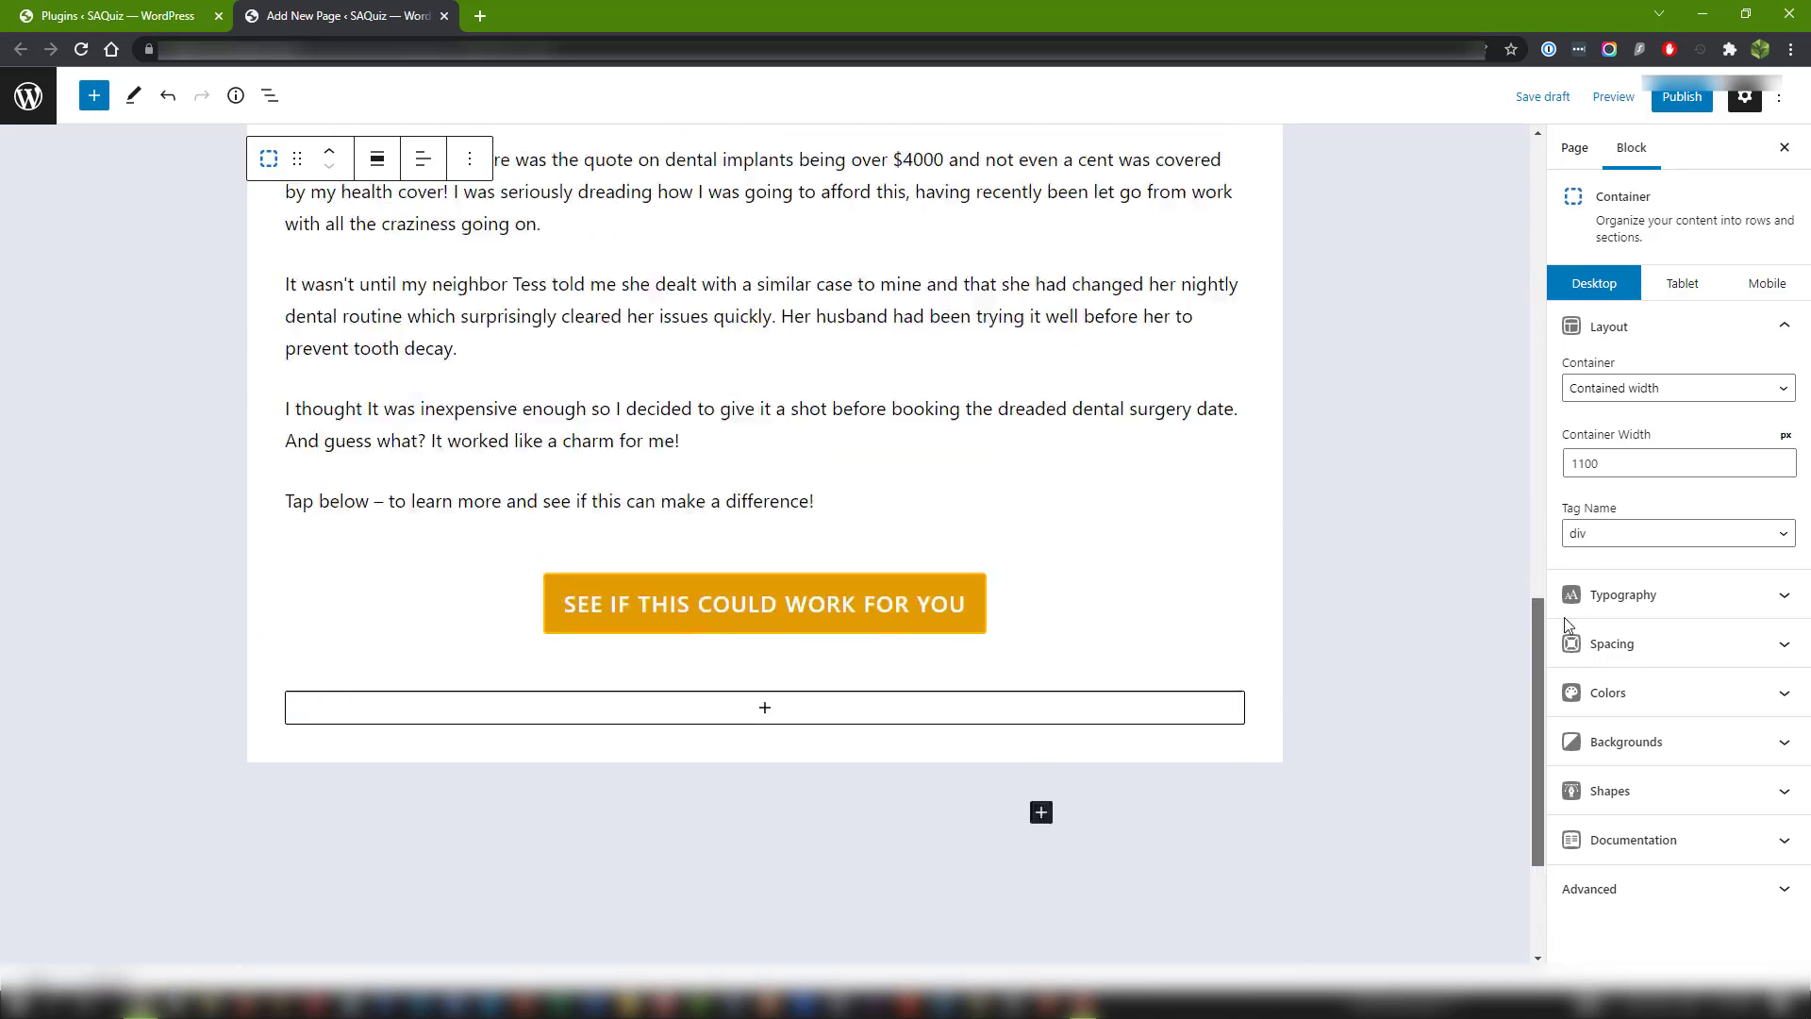
left_click_drag(1564, 617, 1580, 236)
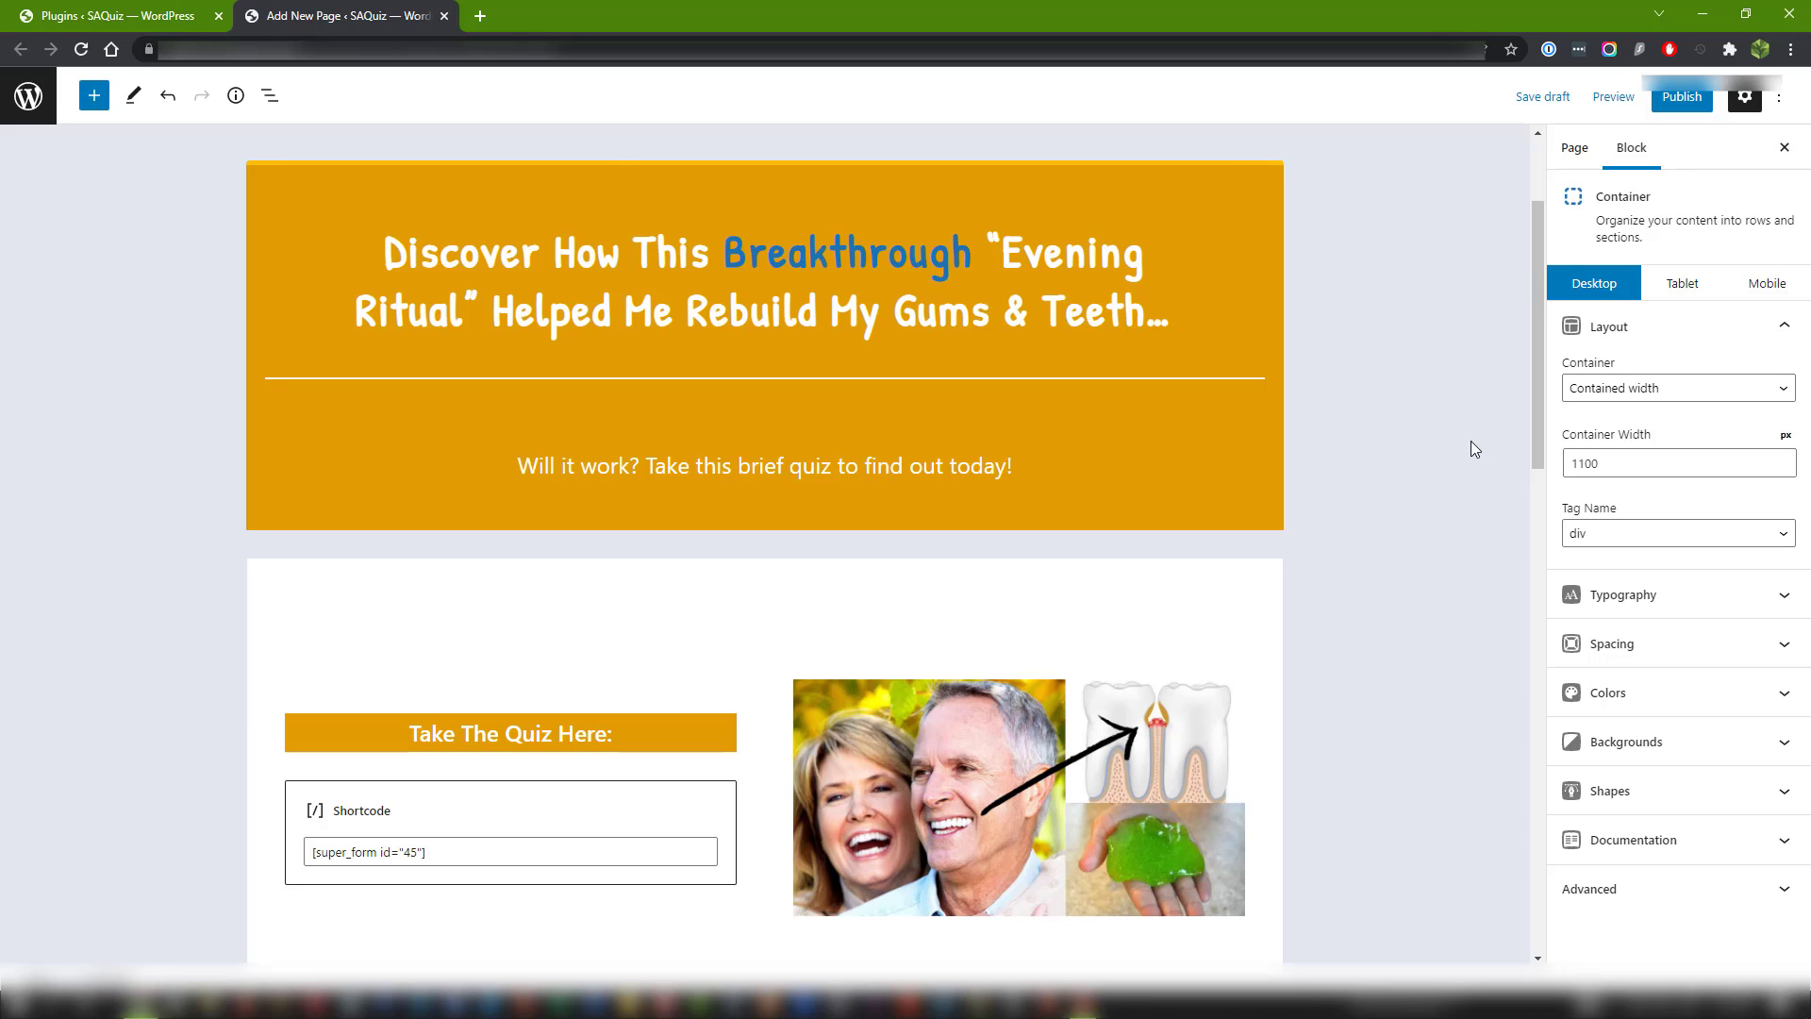
Publish the page and open its live version.
left_click(1683, 100)
left_click(1682, 102)
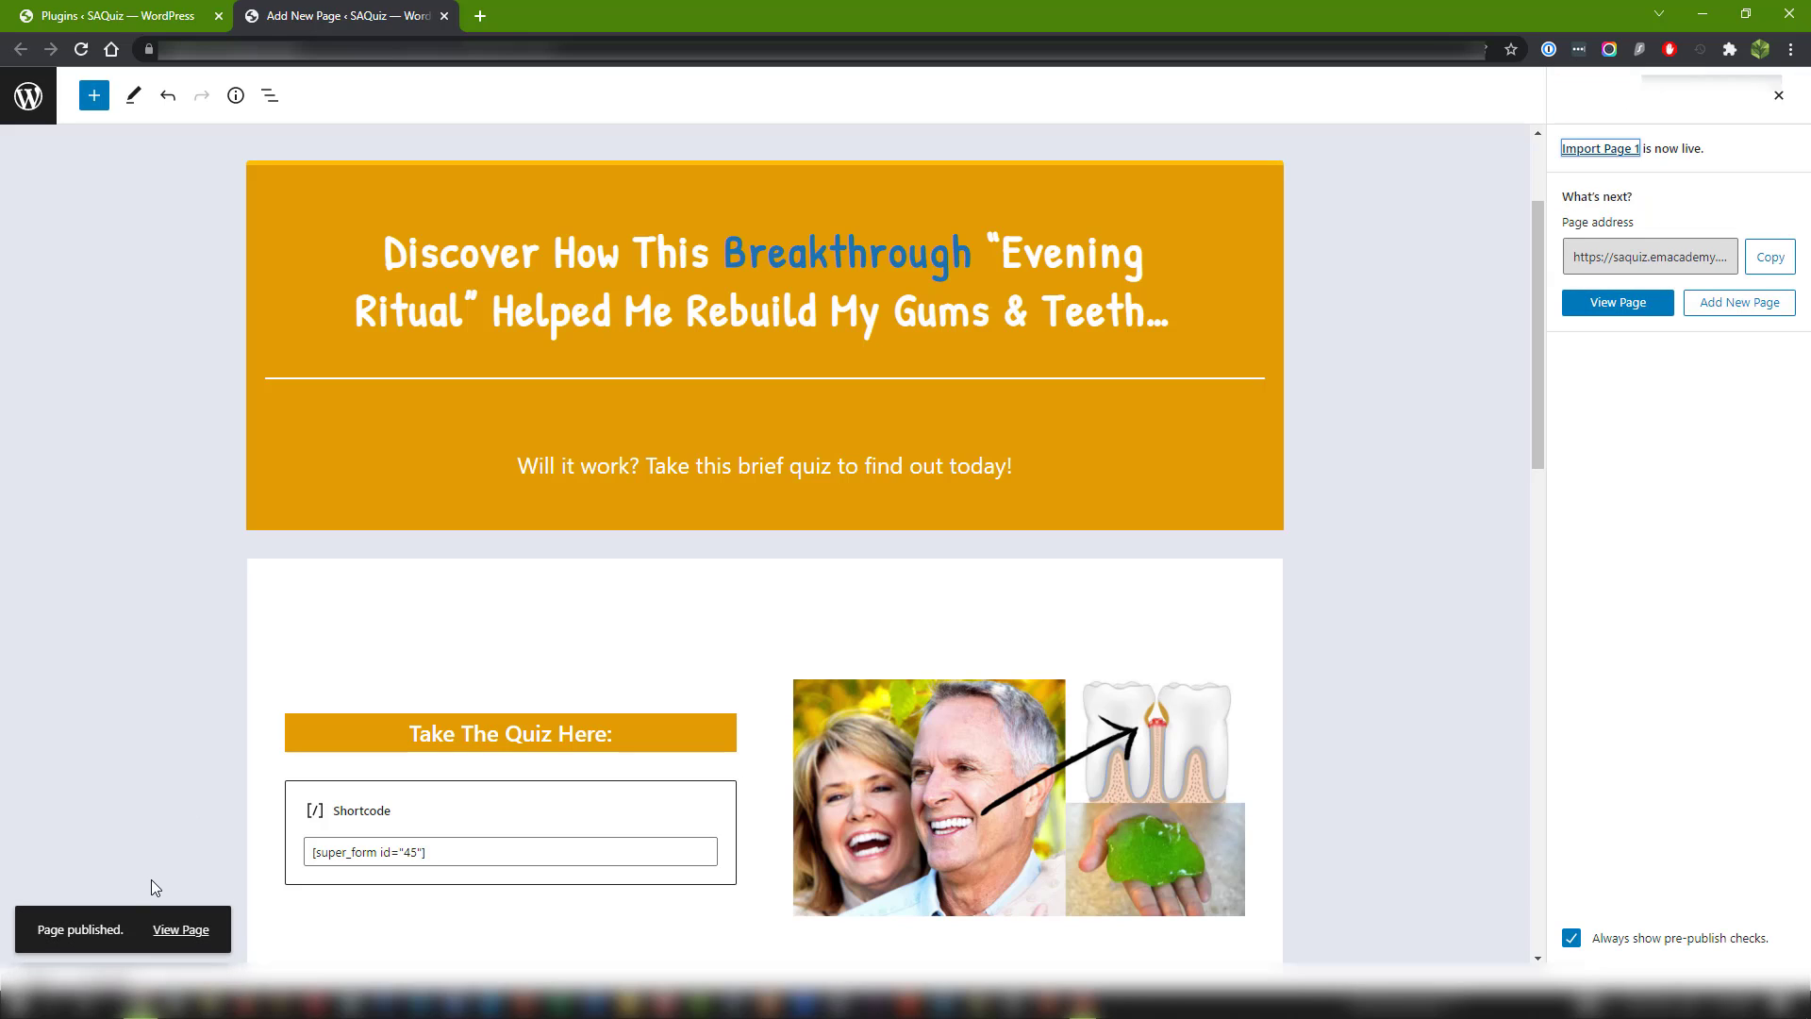
left_click(185, 932)
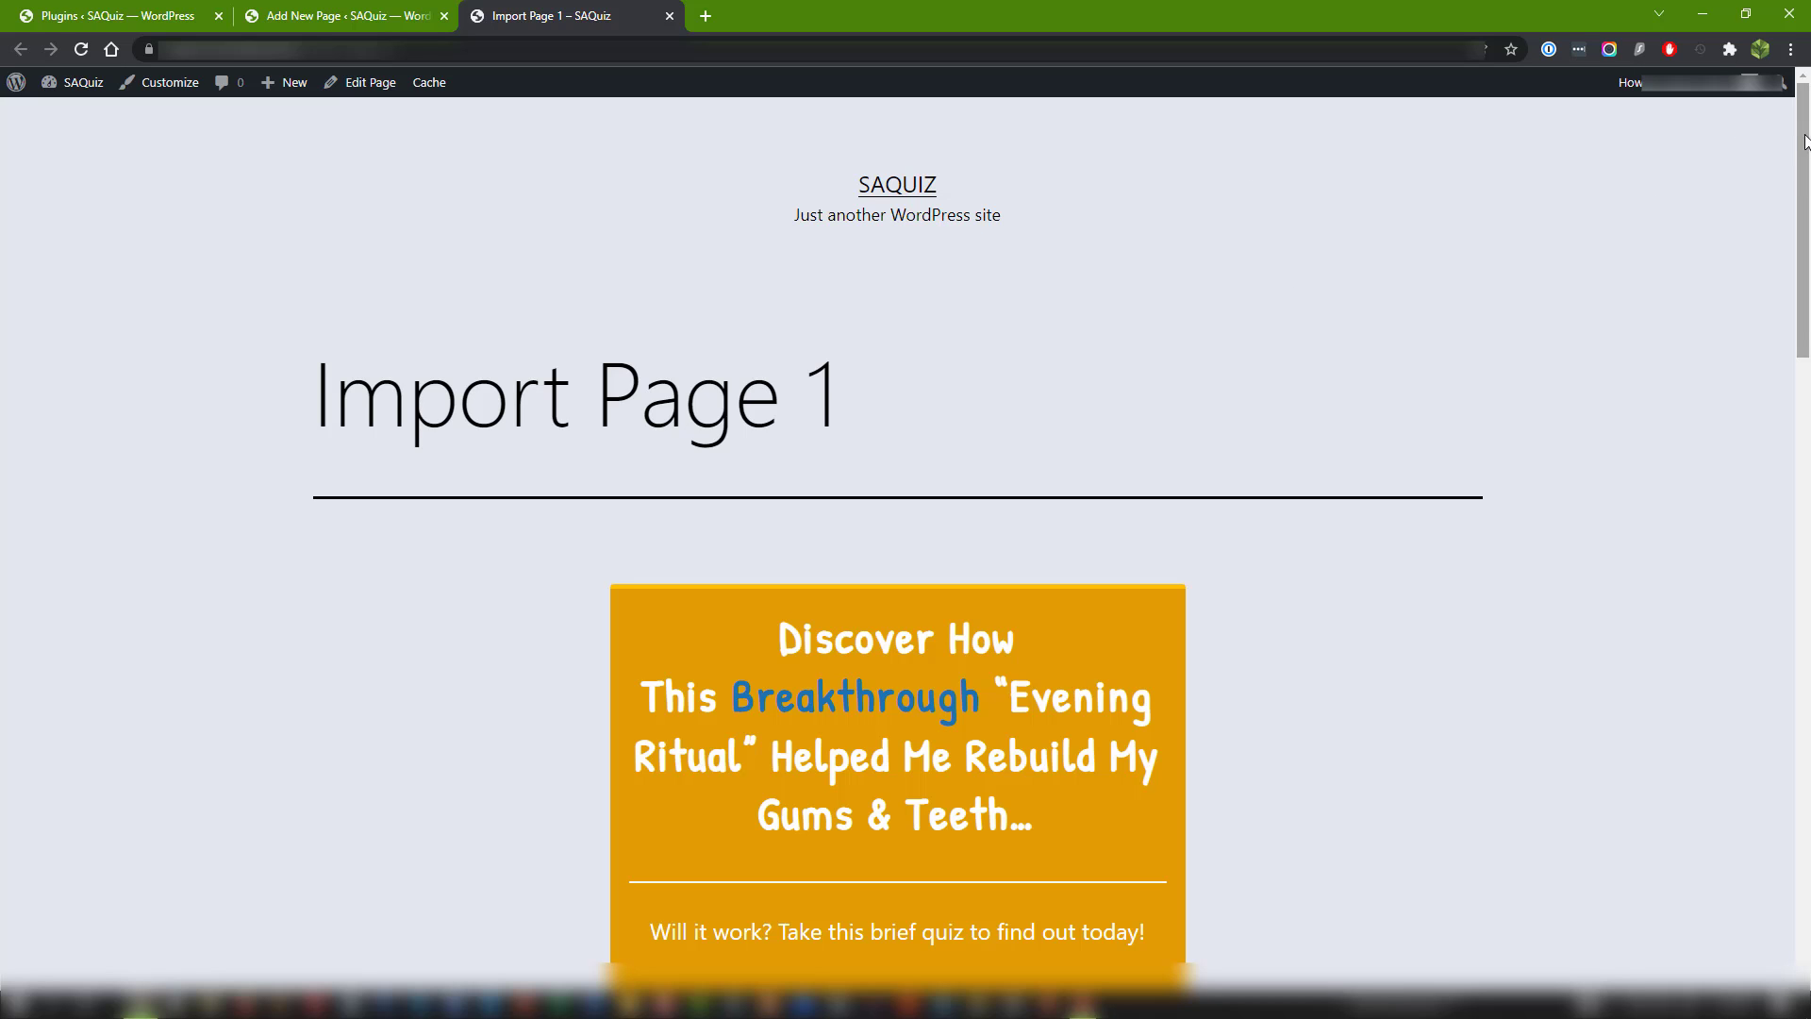
Examine the live page from top to bottom, checking the site header, tagline, page title and footer around the imported content.
left_click_drag(1801, 149, 1750, 132)
scroll(1746, 242, "down", 2)
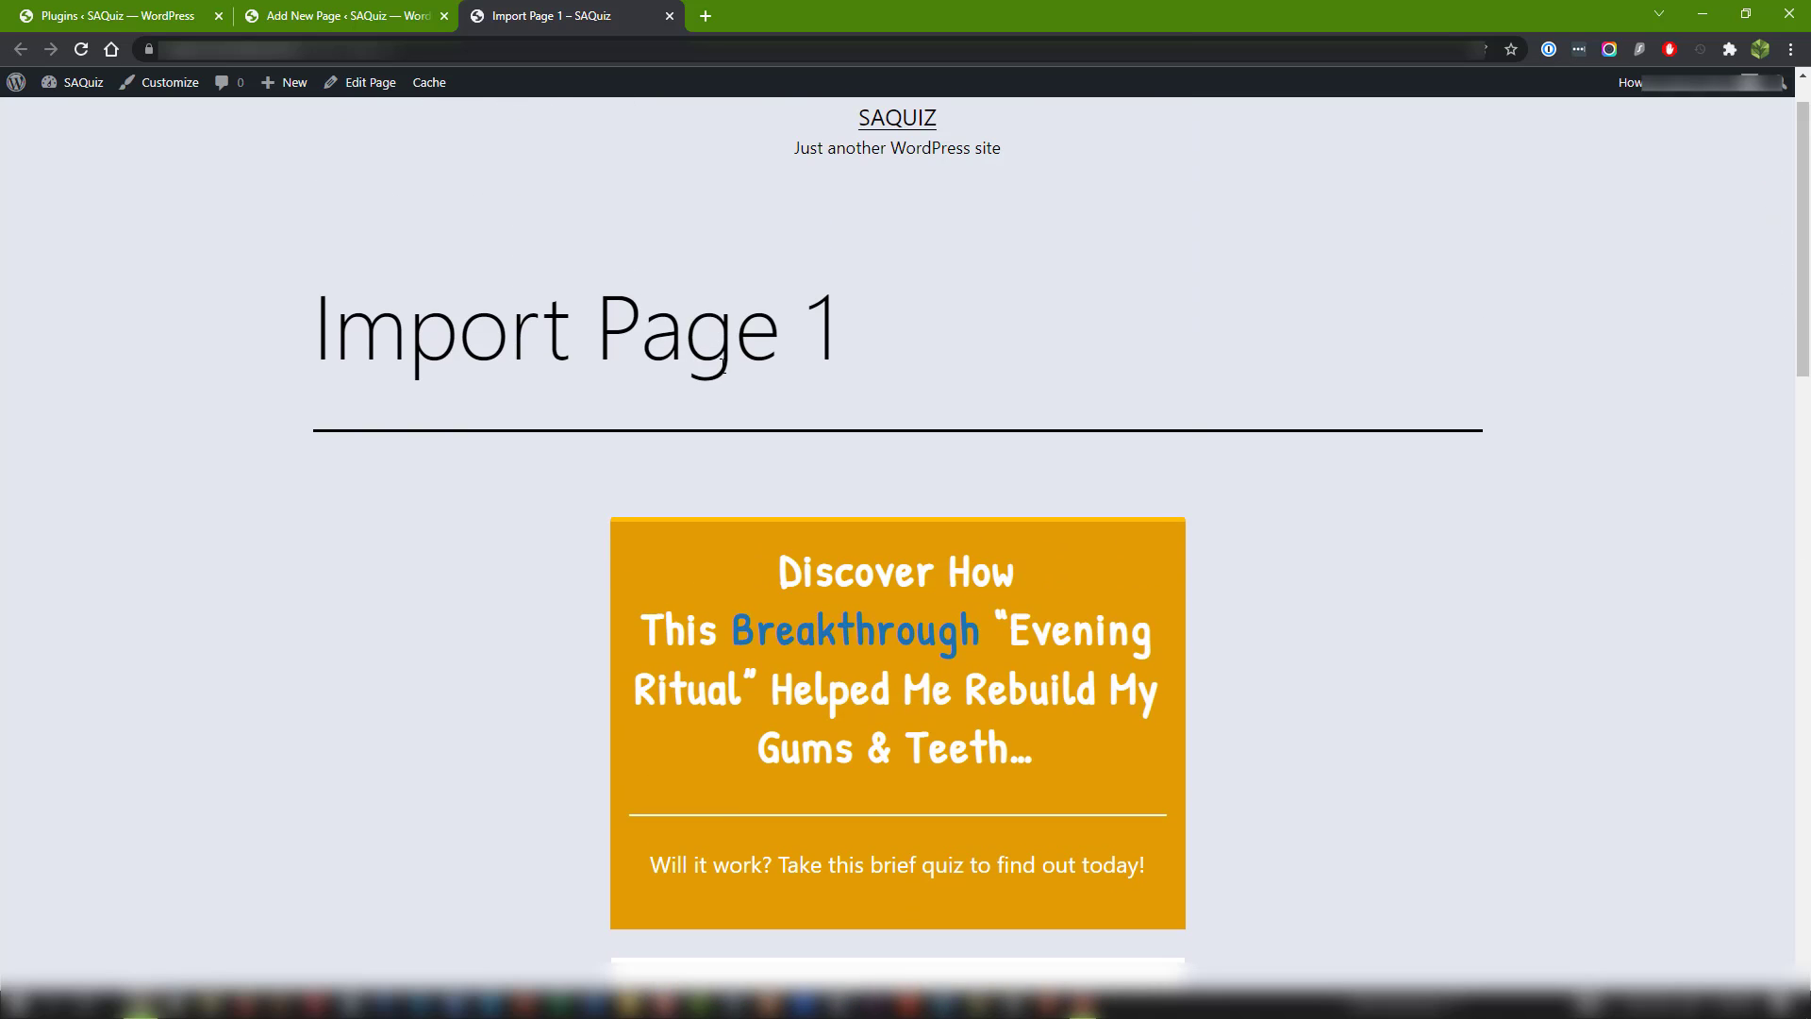
left_click_drag(307, 329, 984, 325)
scroll(1166, 294, "up", 1)
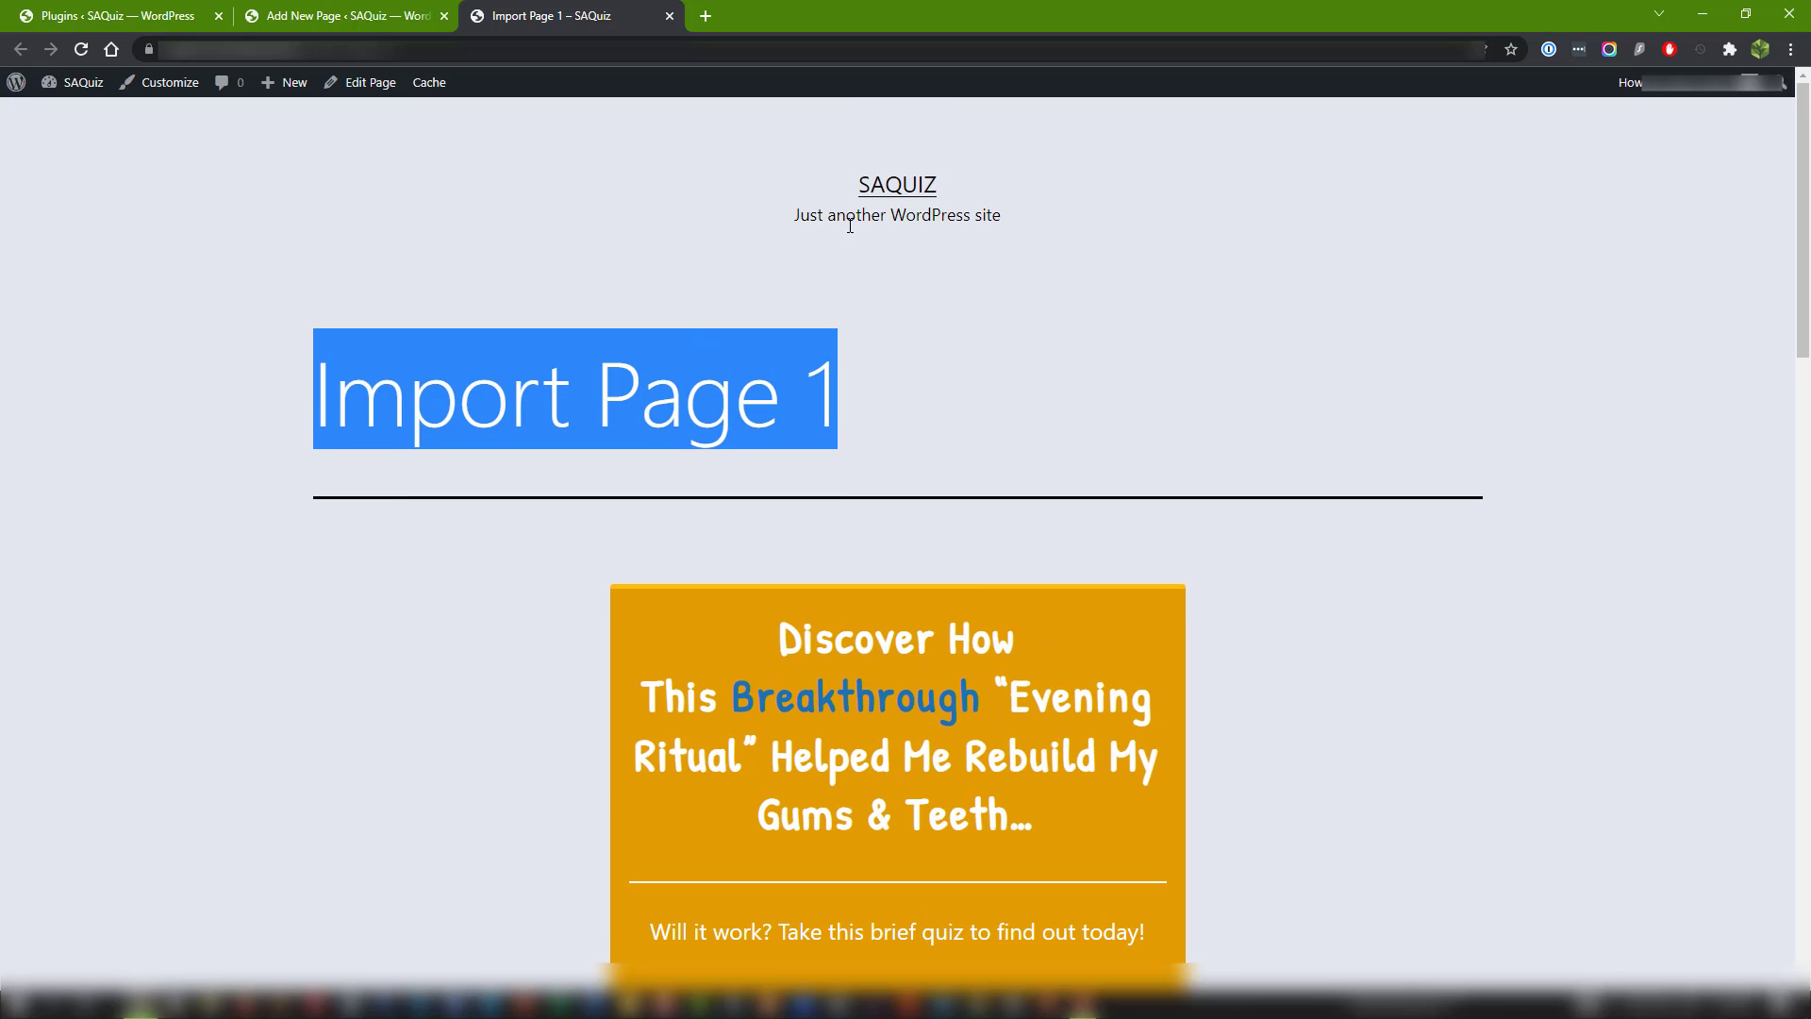
left_click_drag(810, 216, 1019, 232)
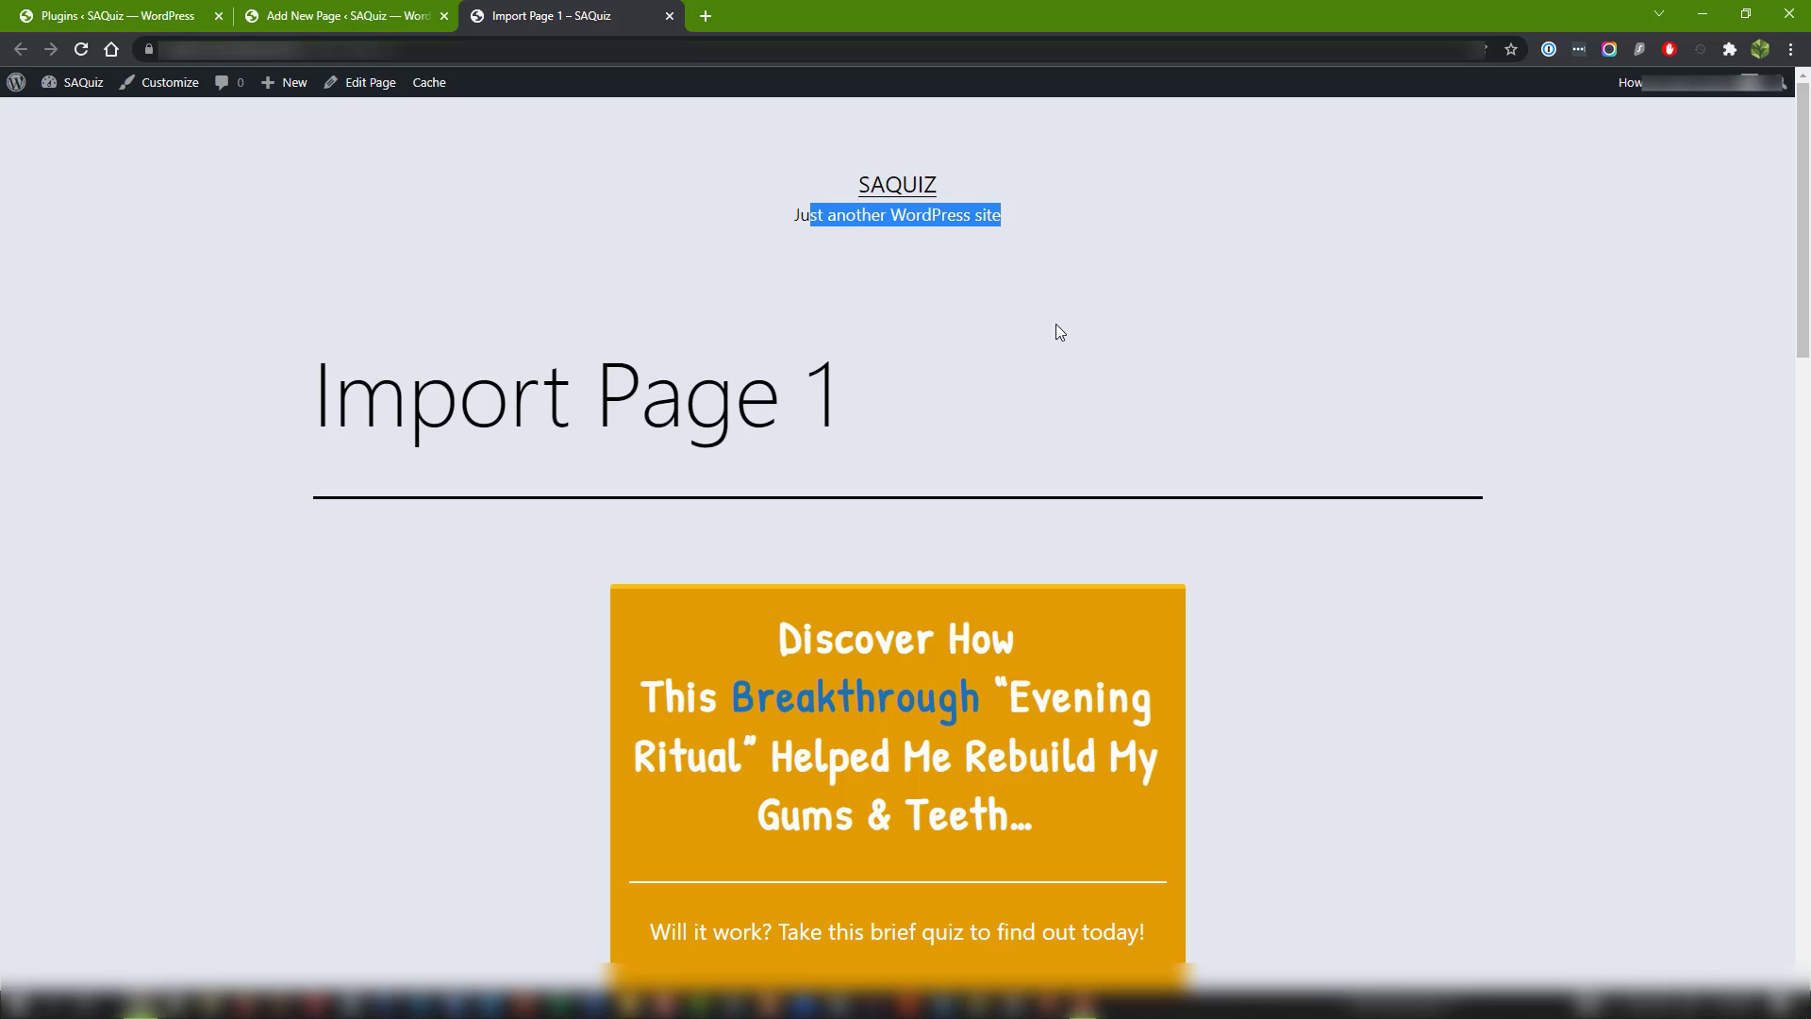
scroll(479, 483, "down", 20)
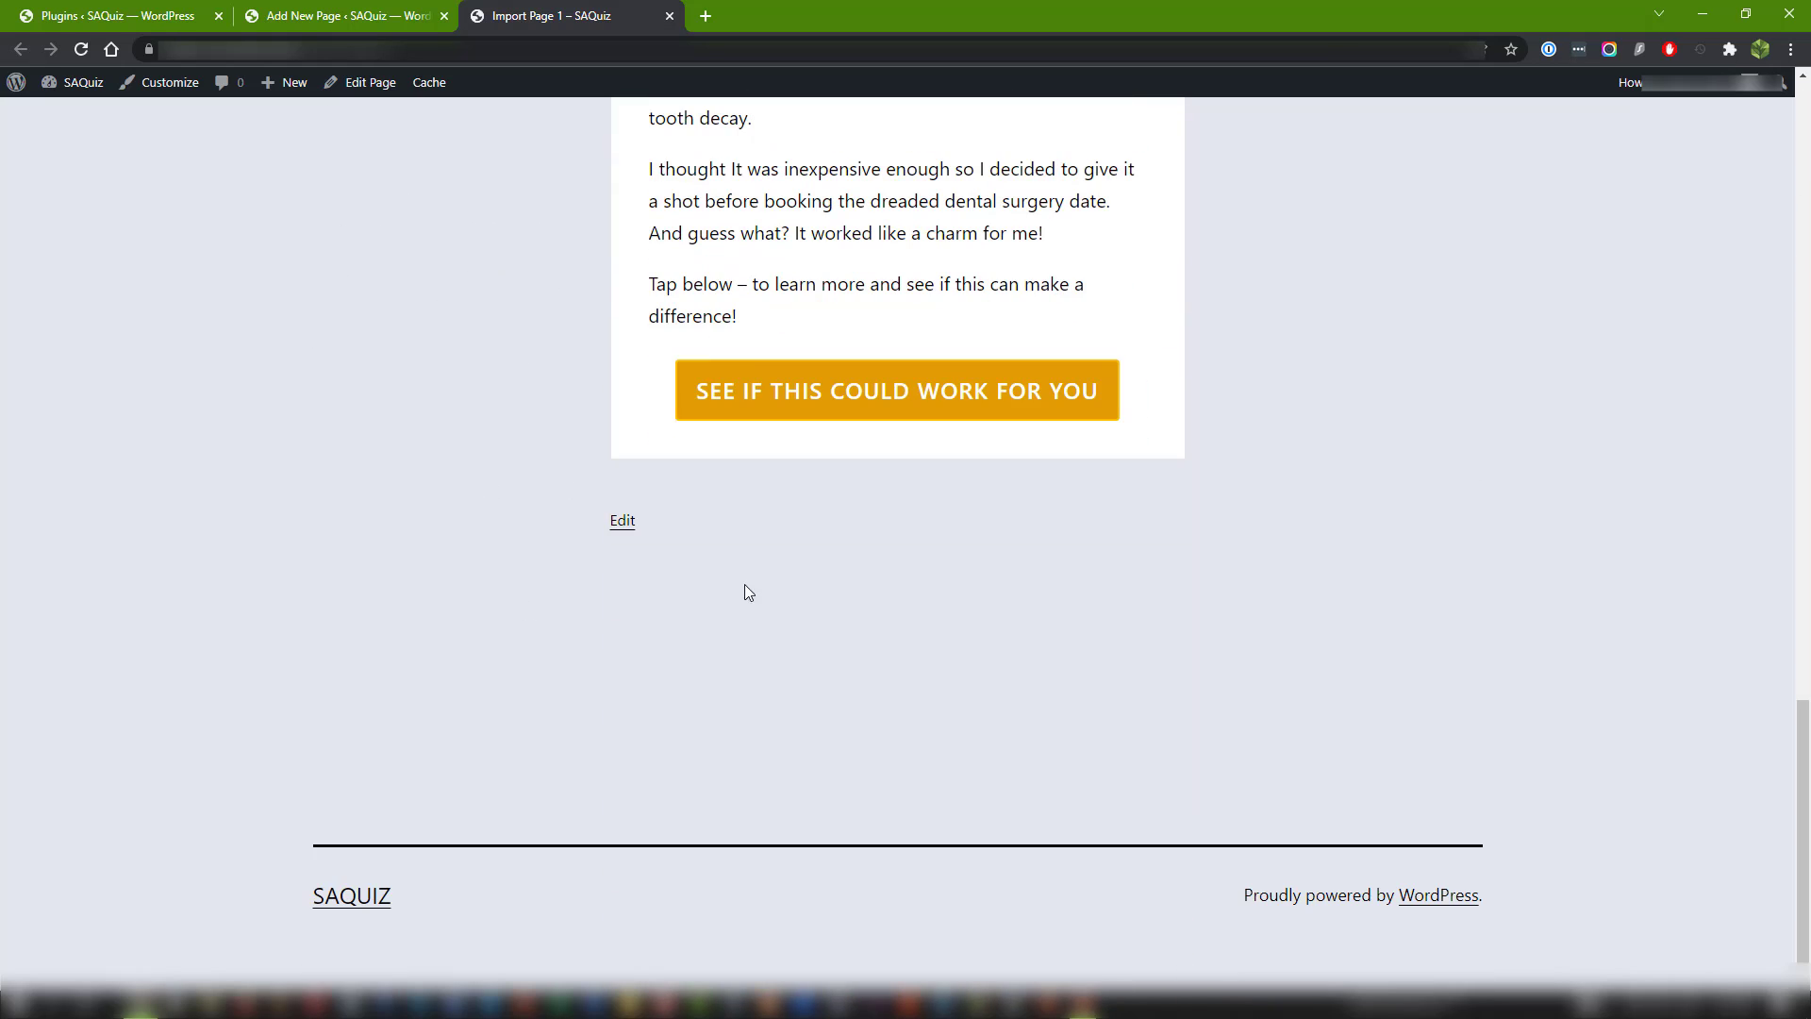
scroll(138, 567, "up", 20)
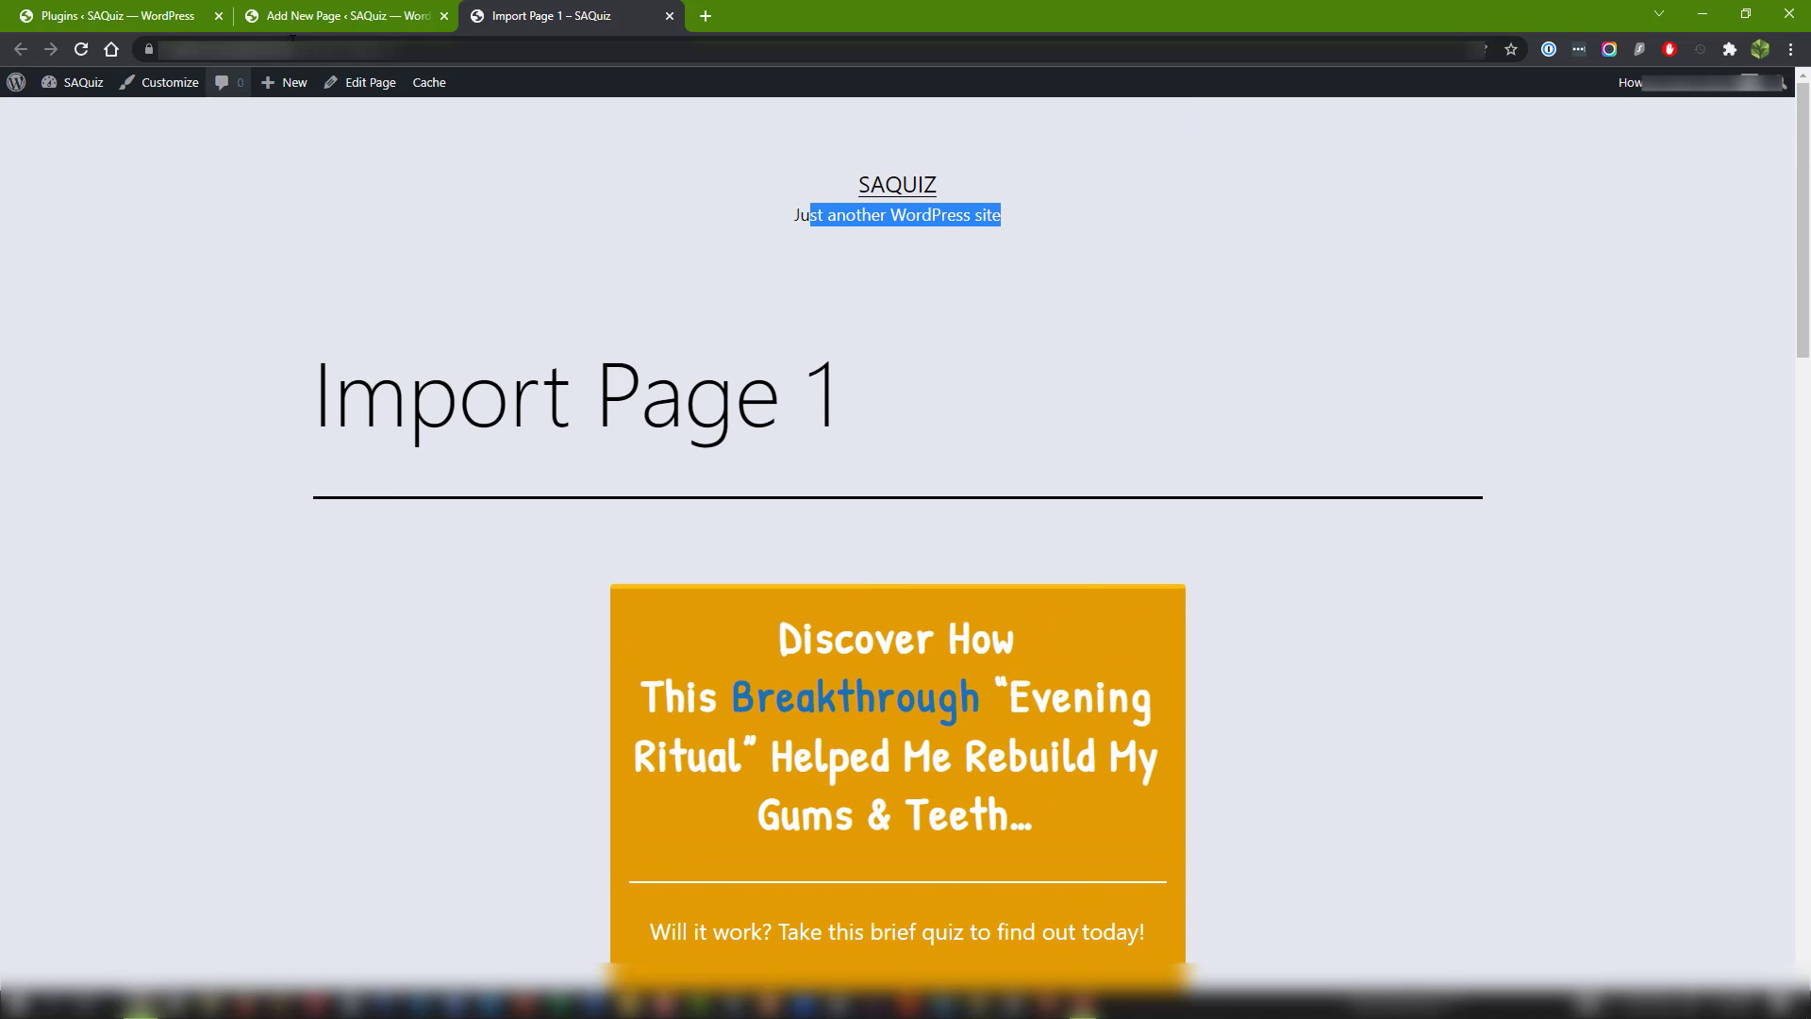
Return to the installed plugins list and check for the Blank Slate plugin.
left_click(189, 17)
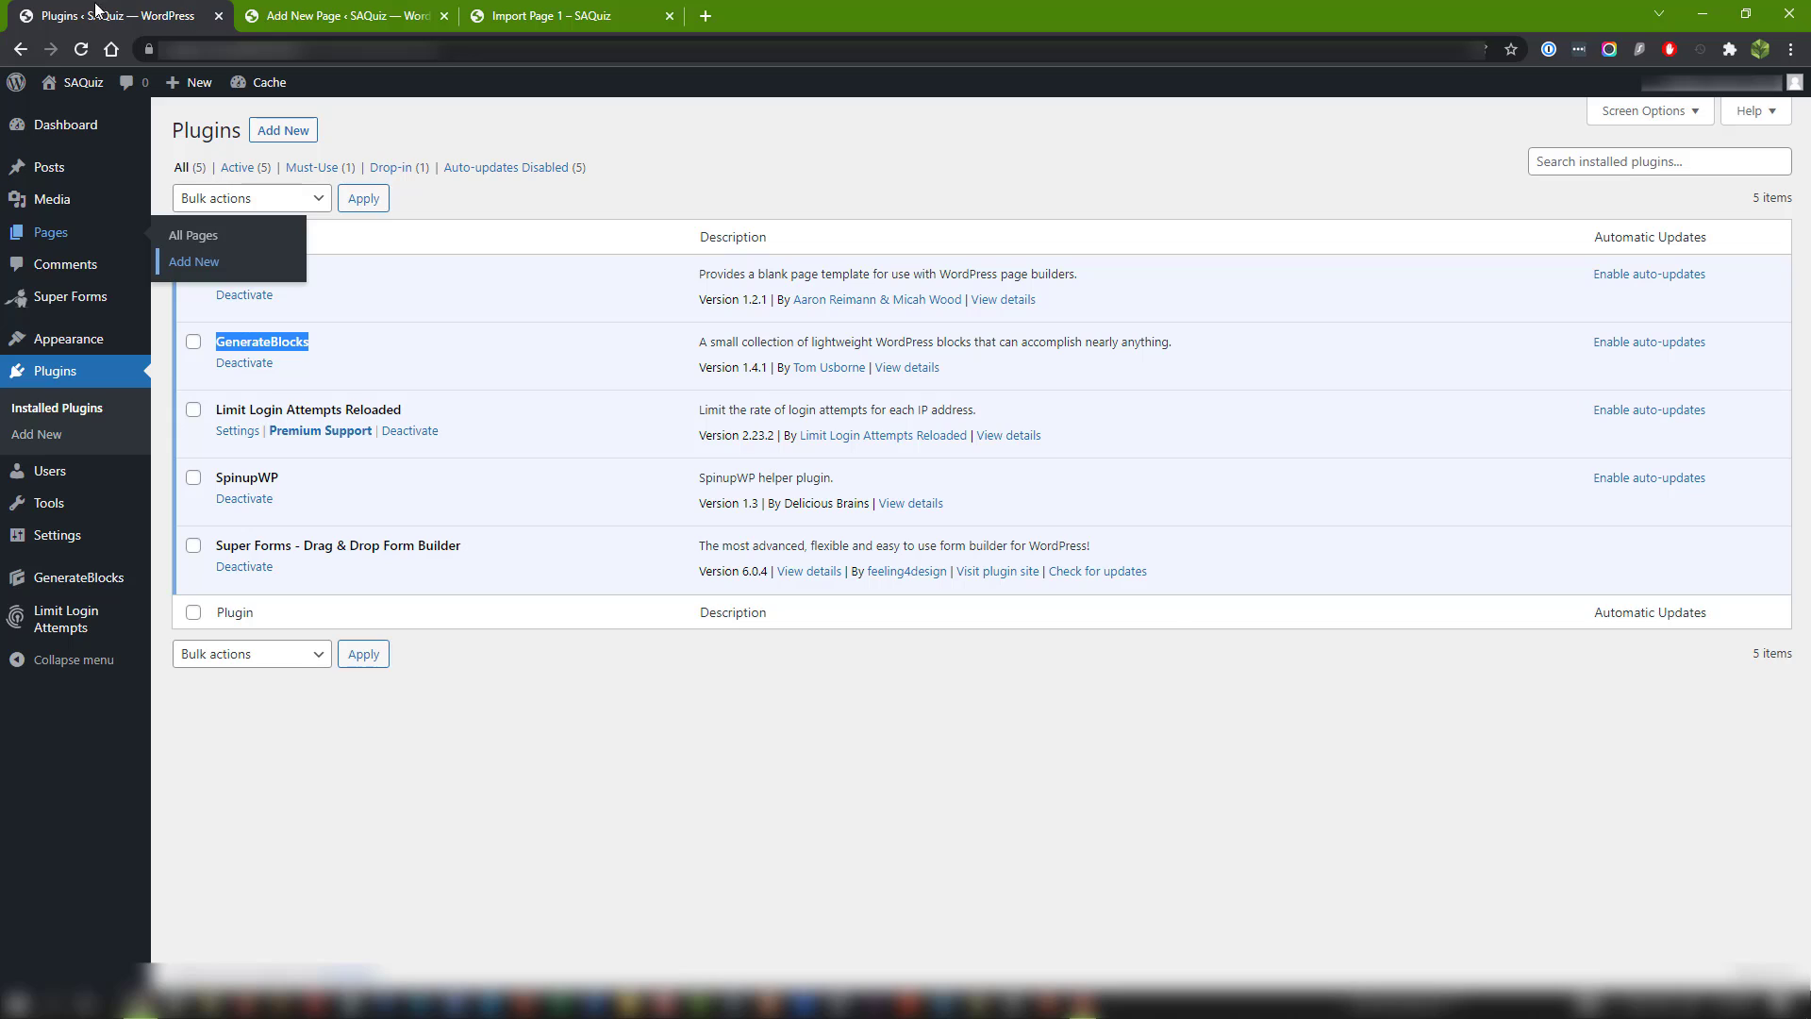
left_click(614, 727)
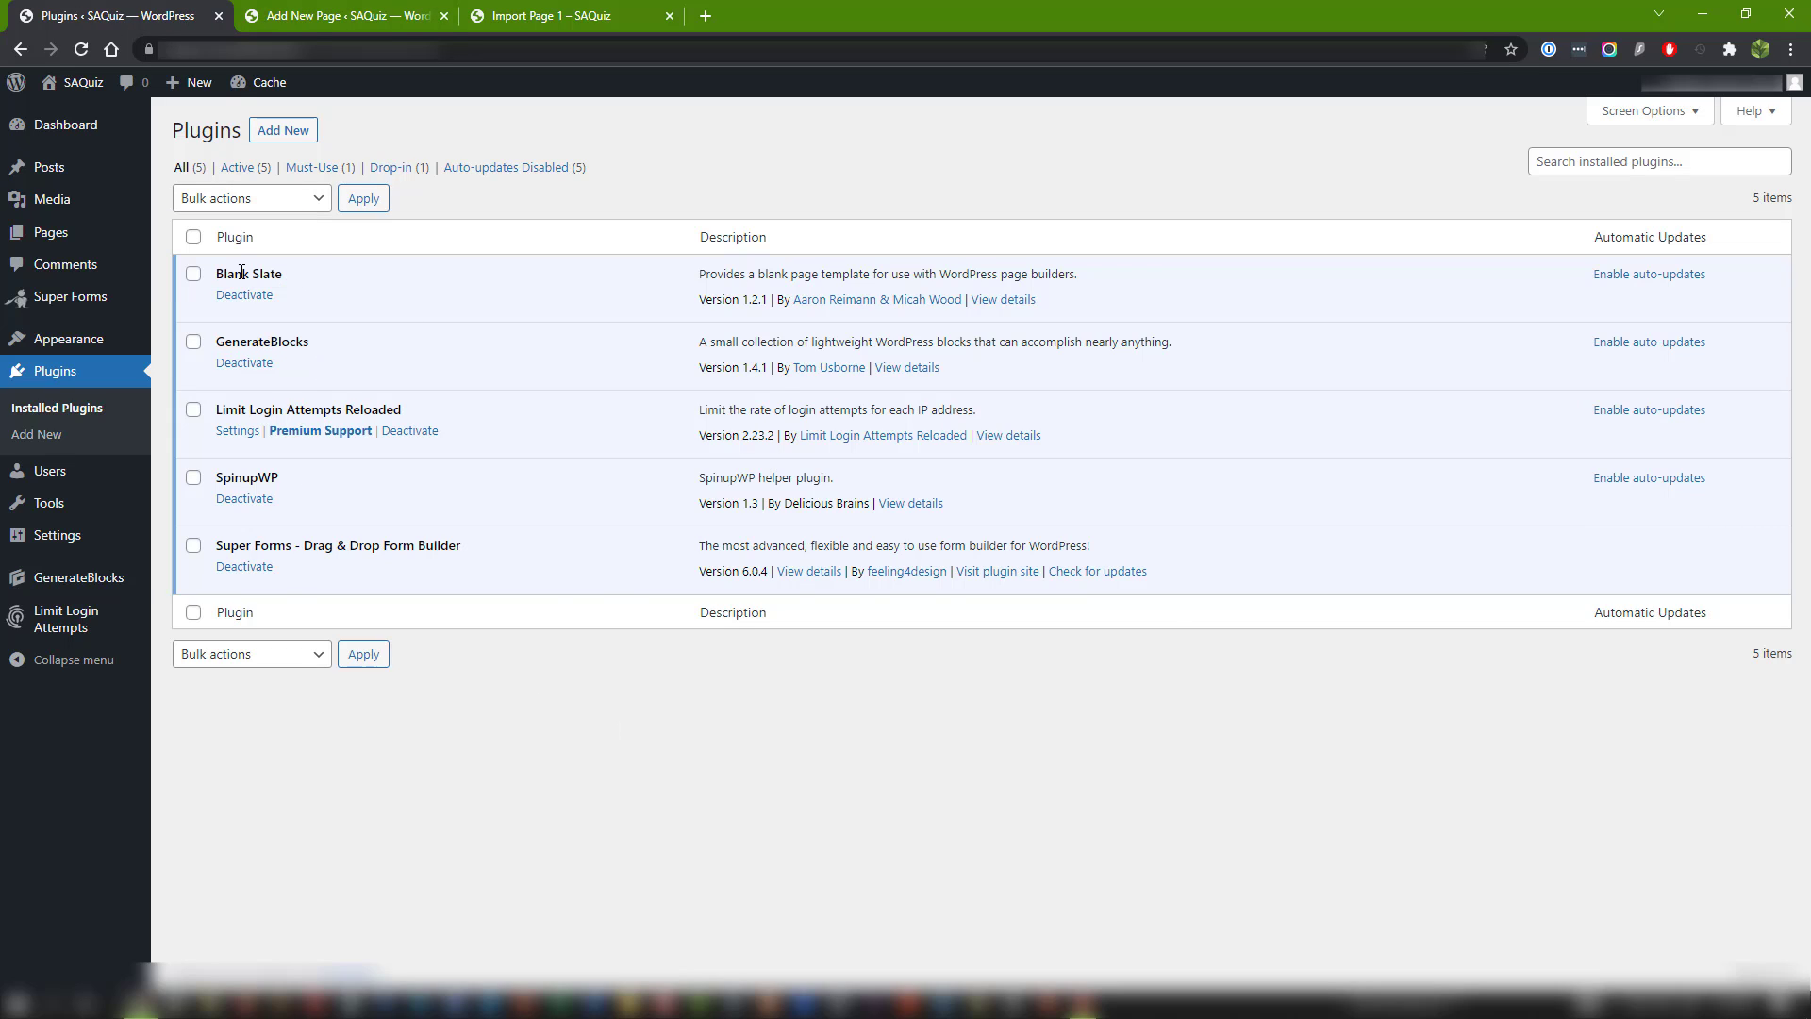
left_click_drag(284, 275, 234, 275)
mouse_move(94, 554)
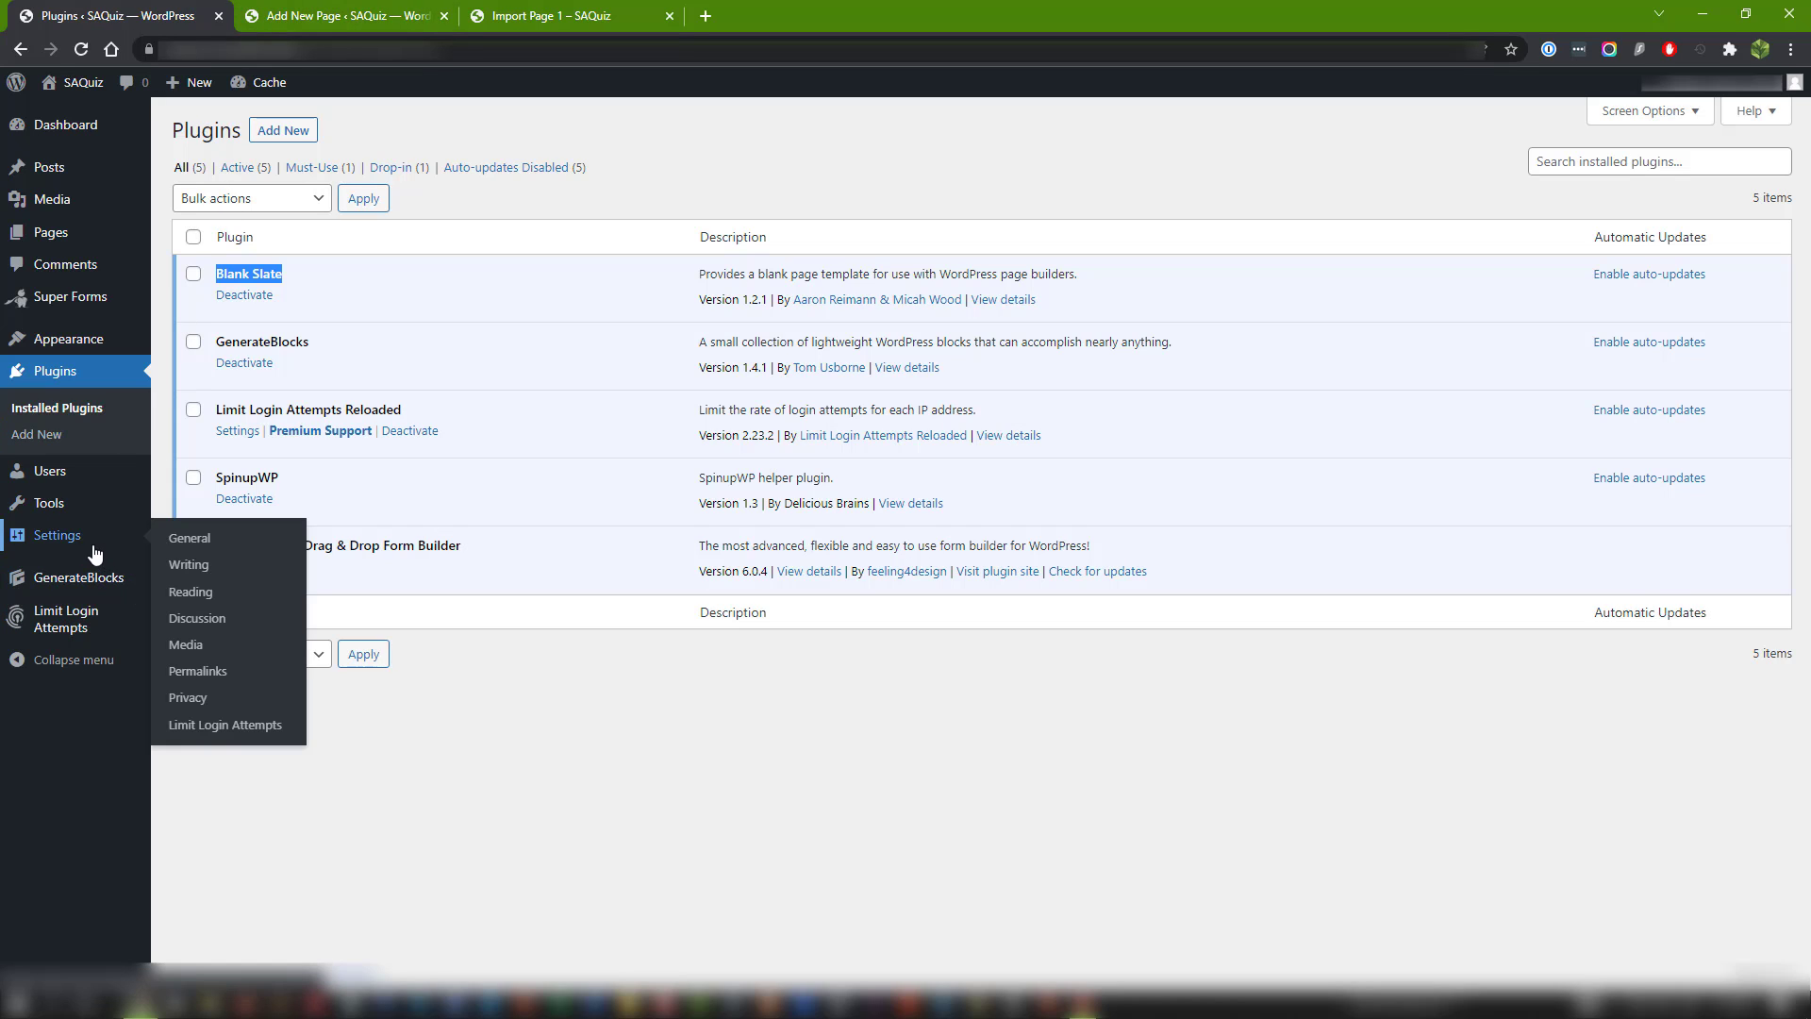
mouse_move(134, 485)
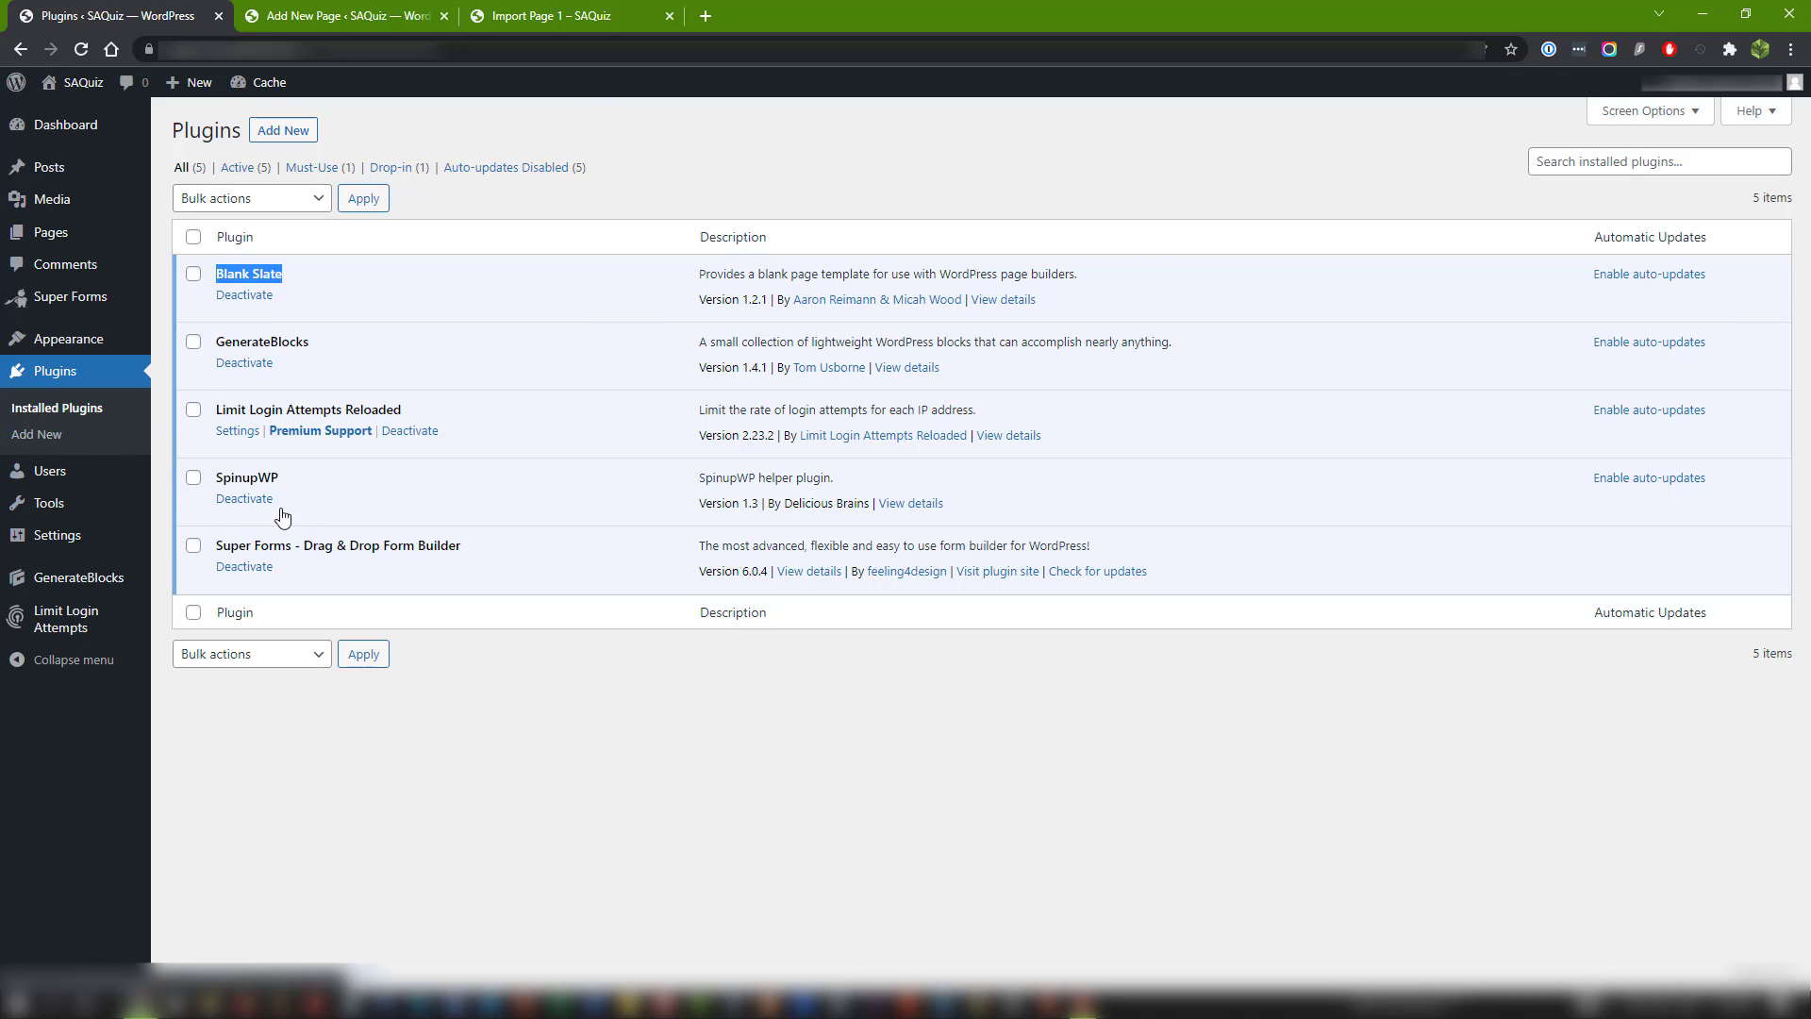
left_click(248, 273)
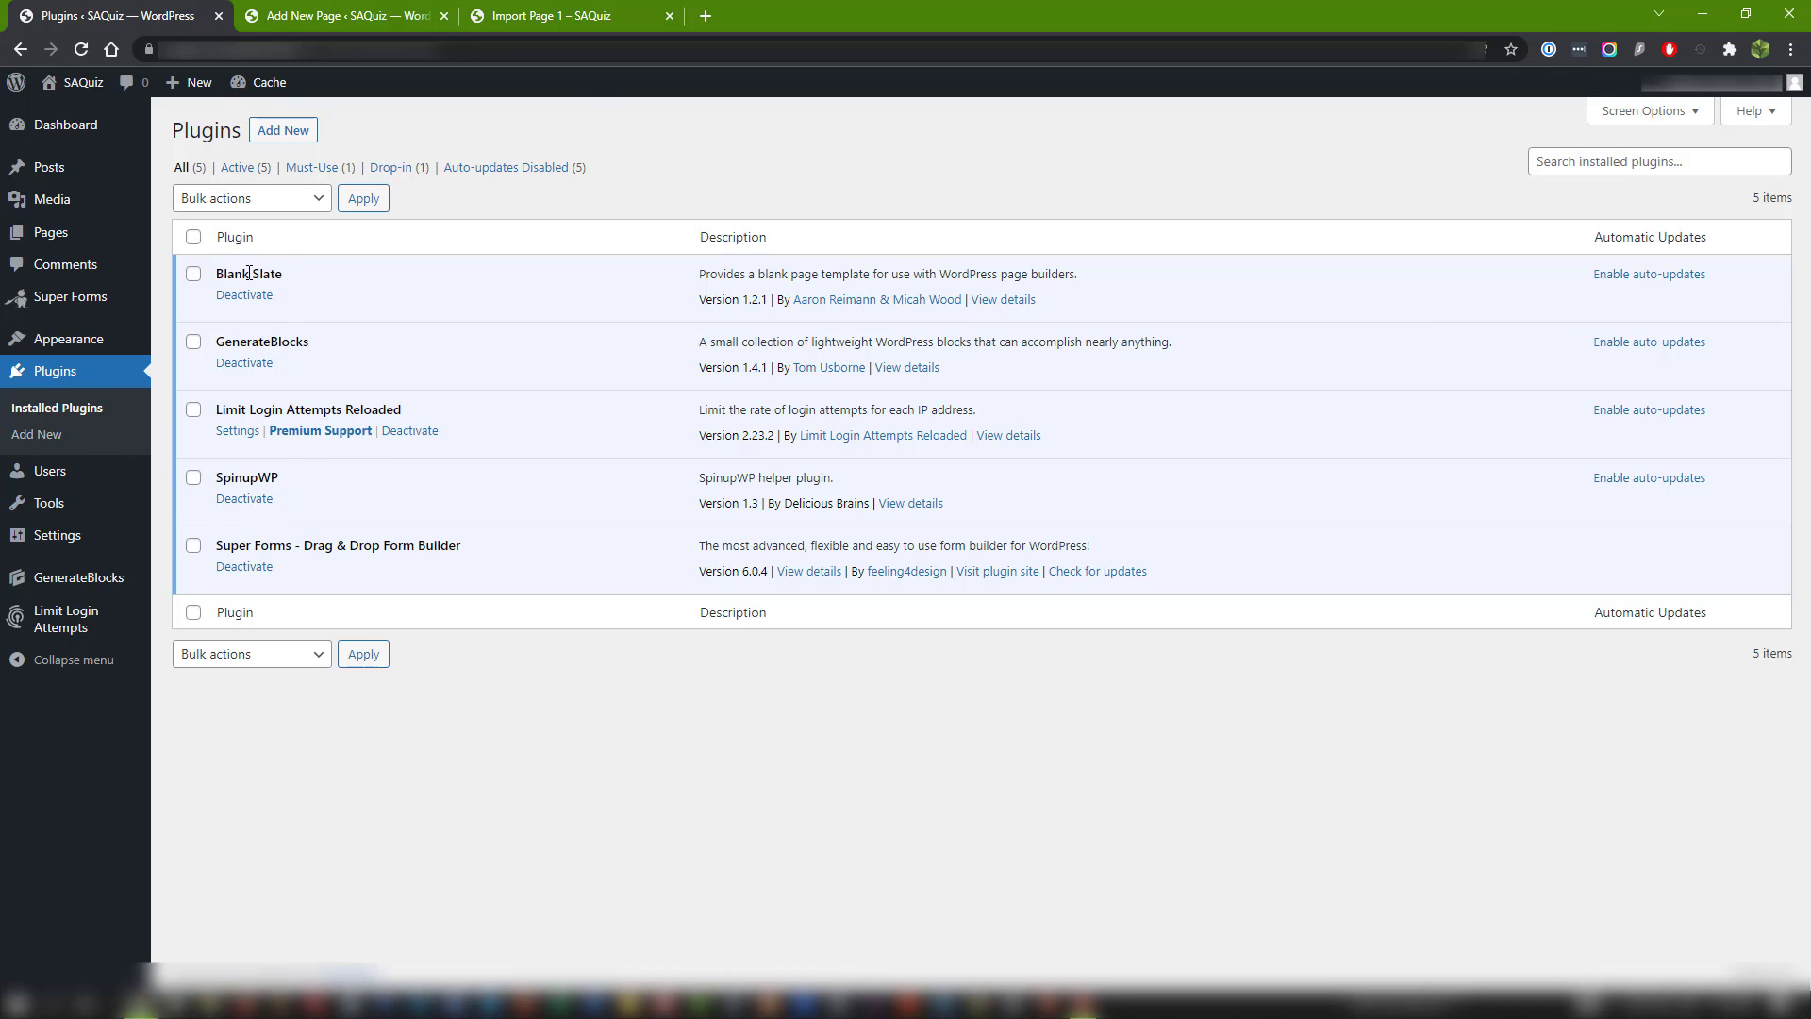
left_click_drag(215, 275, 291, 280)
left_click(360, 294)
Return to the page editor and show the page-level settings in place of the post-publish information.
left_click(371, 19)
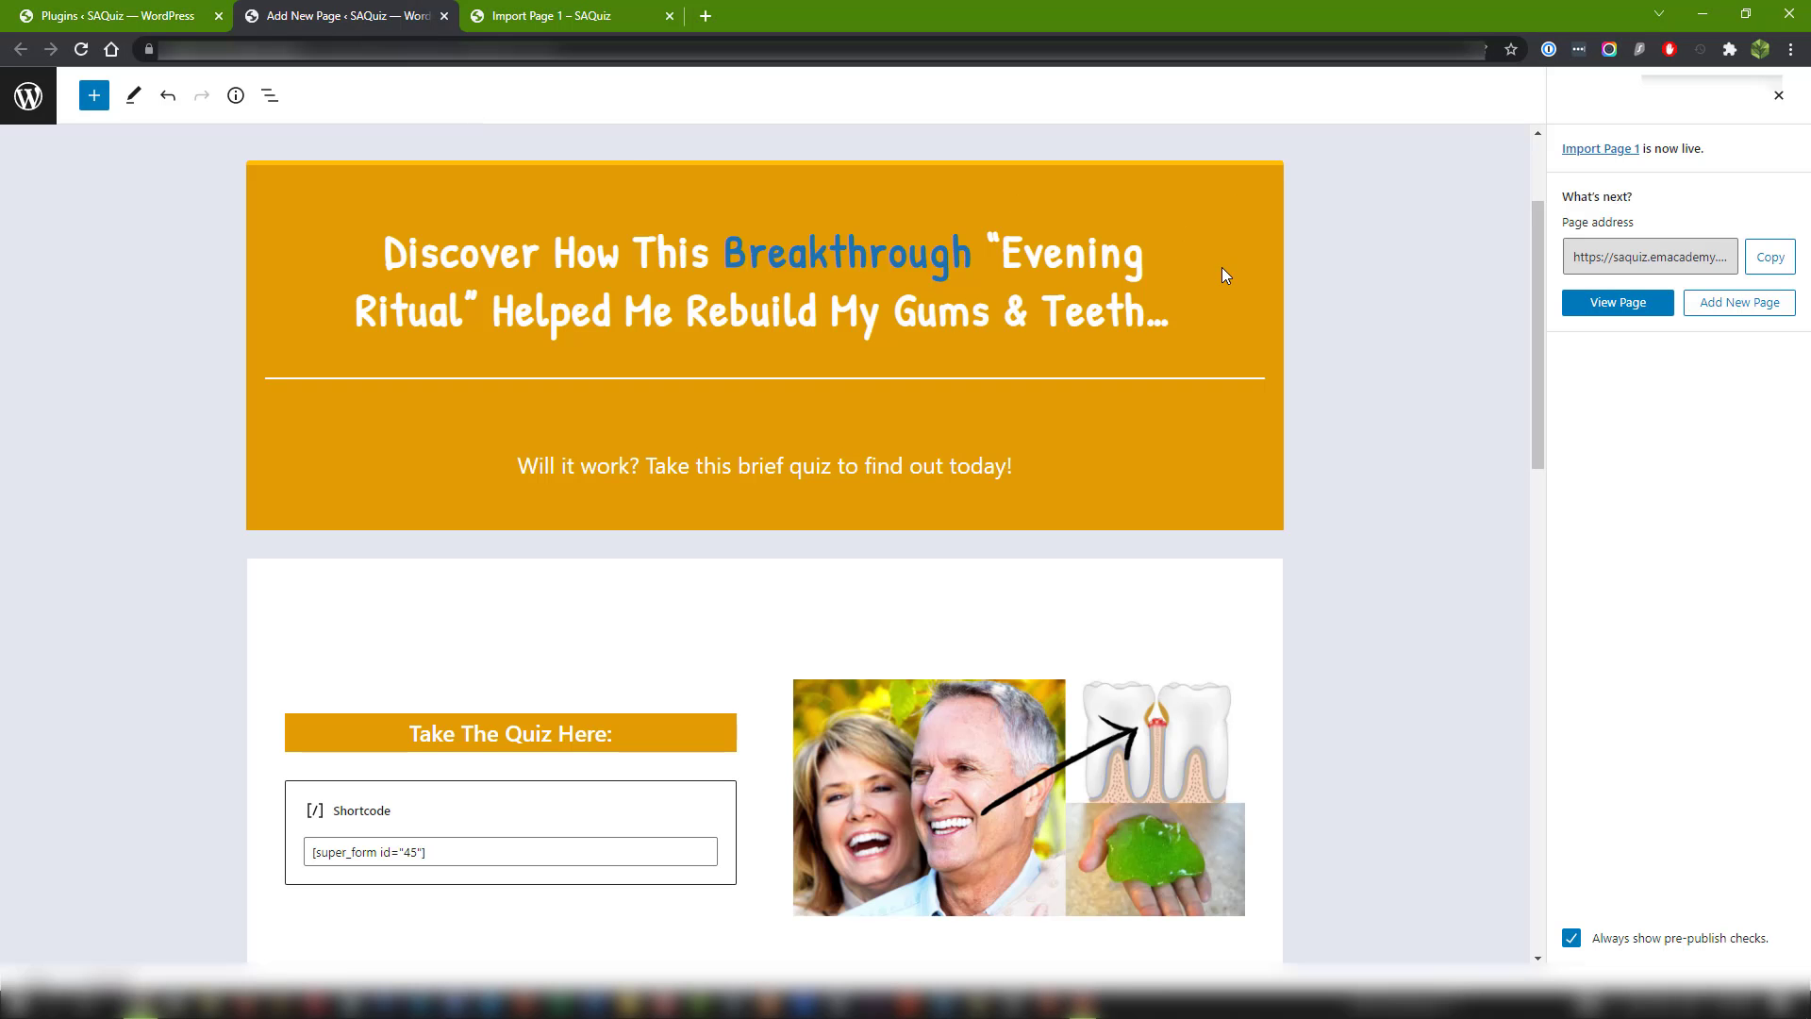
left_click(1779, 95)
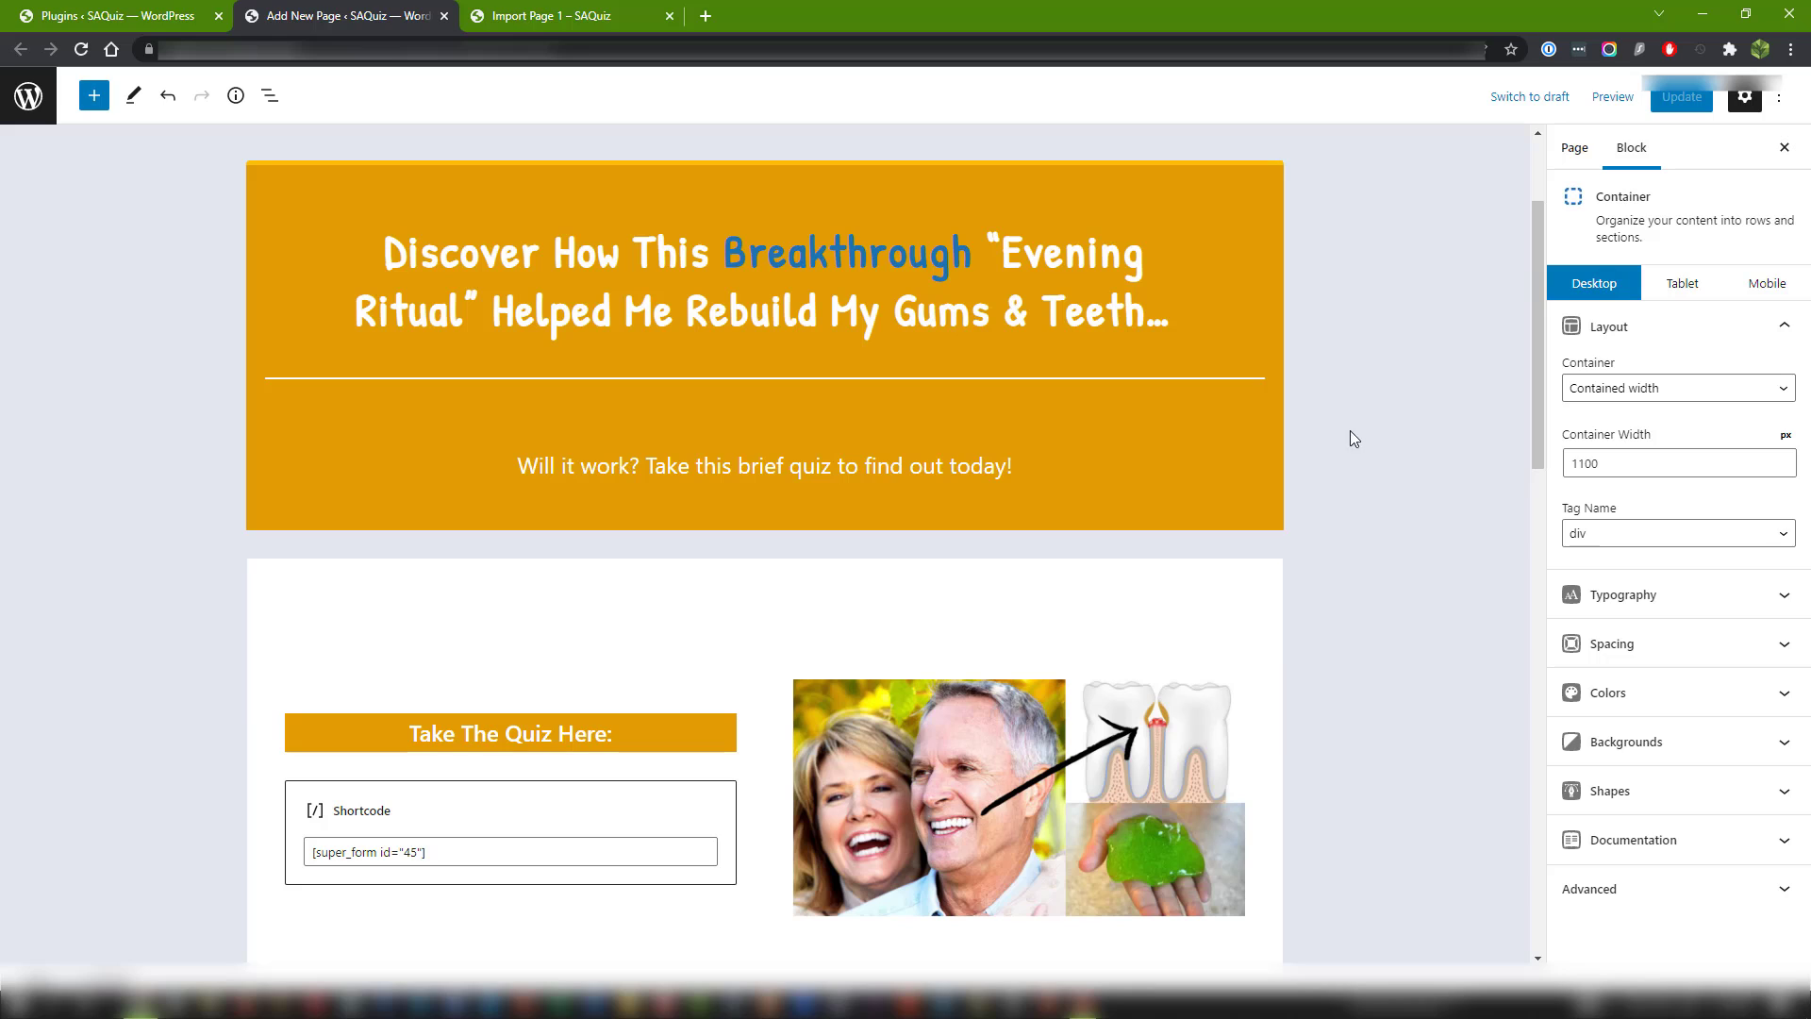
left_click(1576, 148)
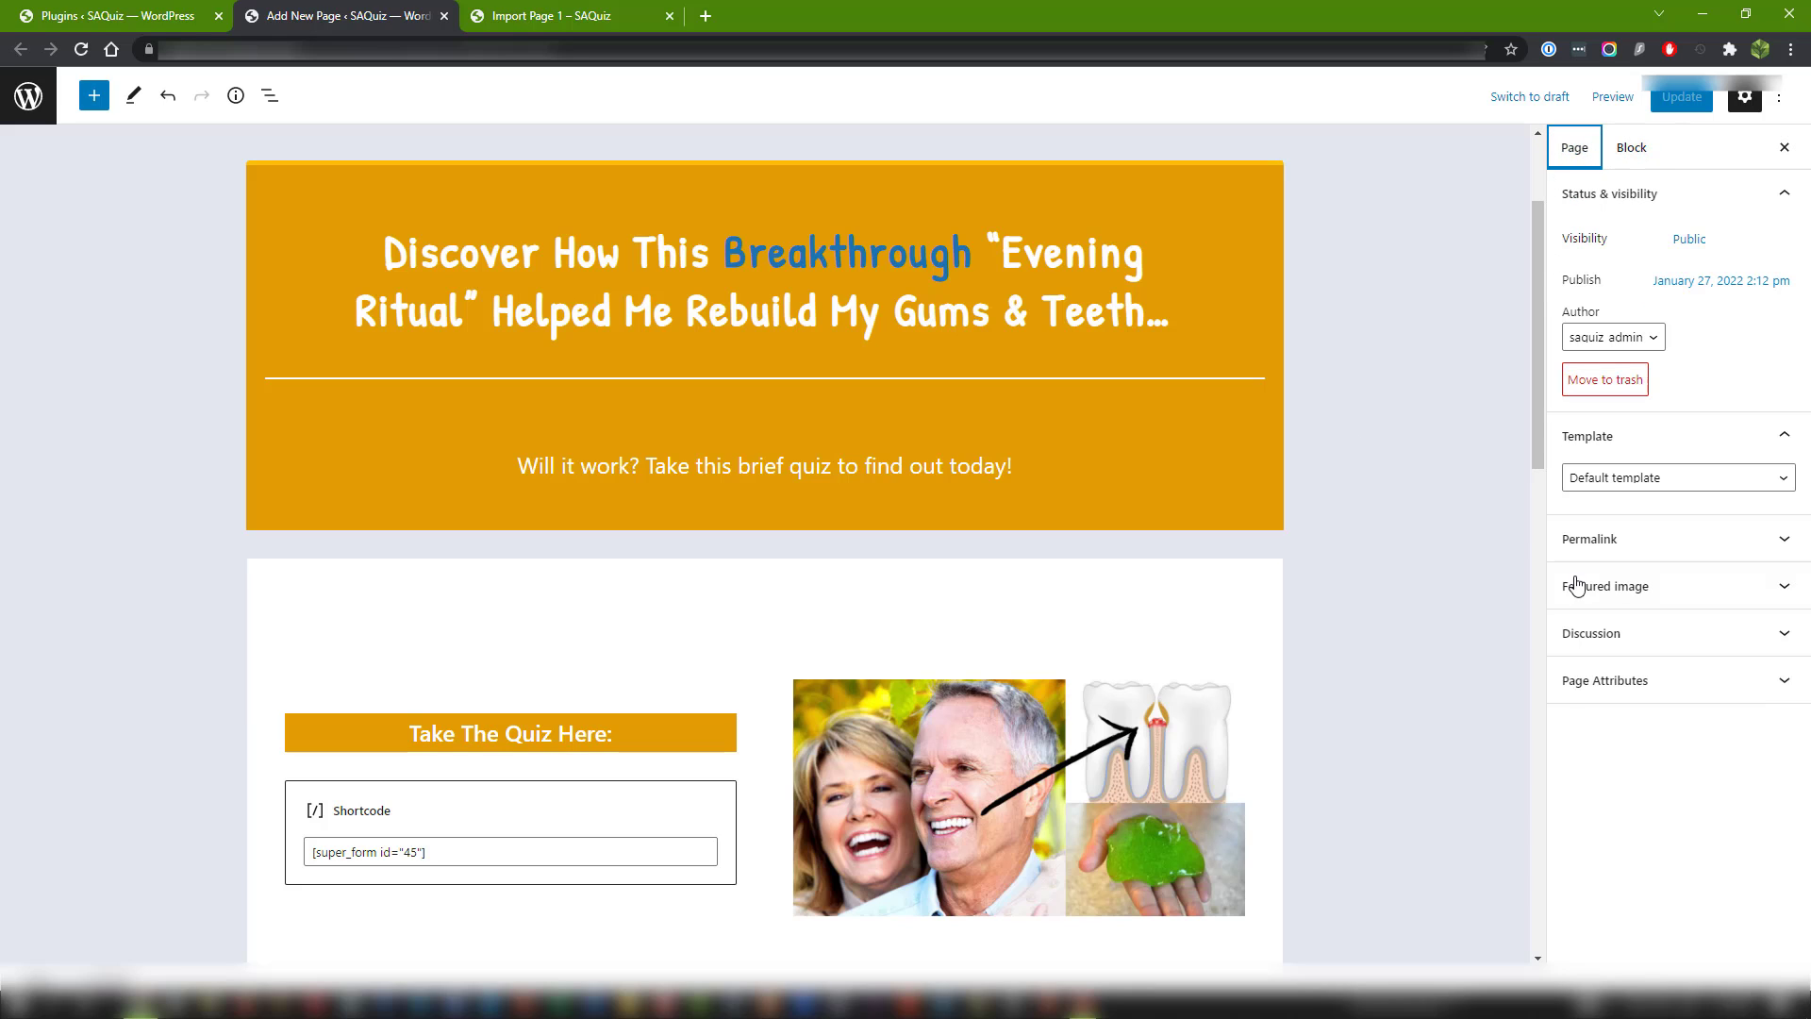
left_click(1744, 97)
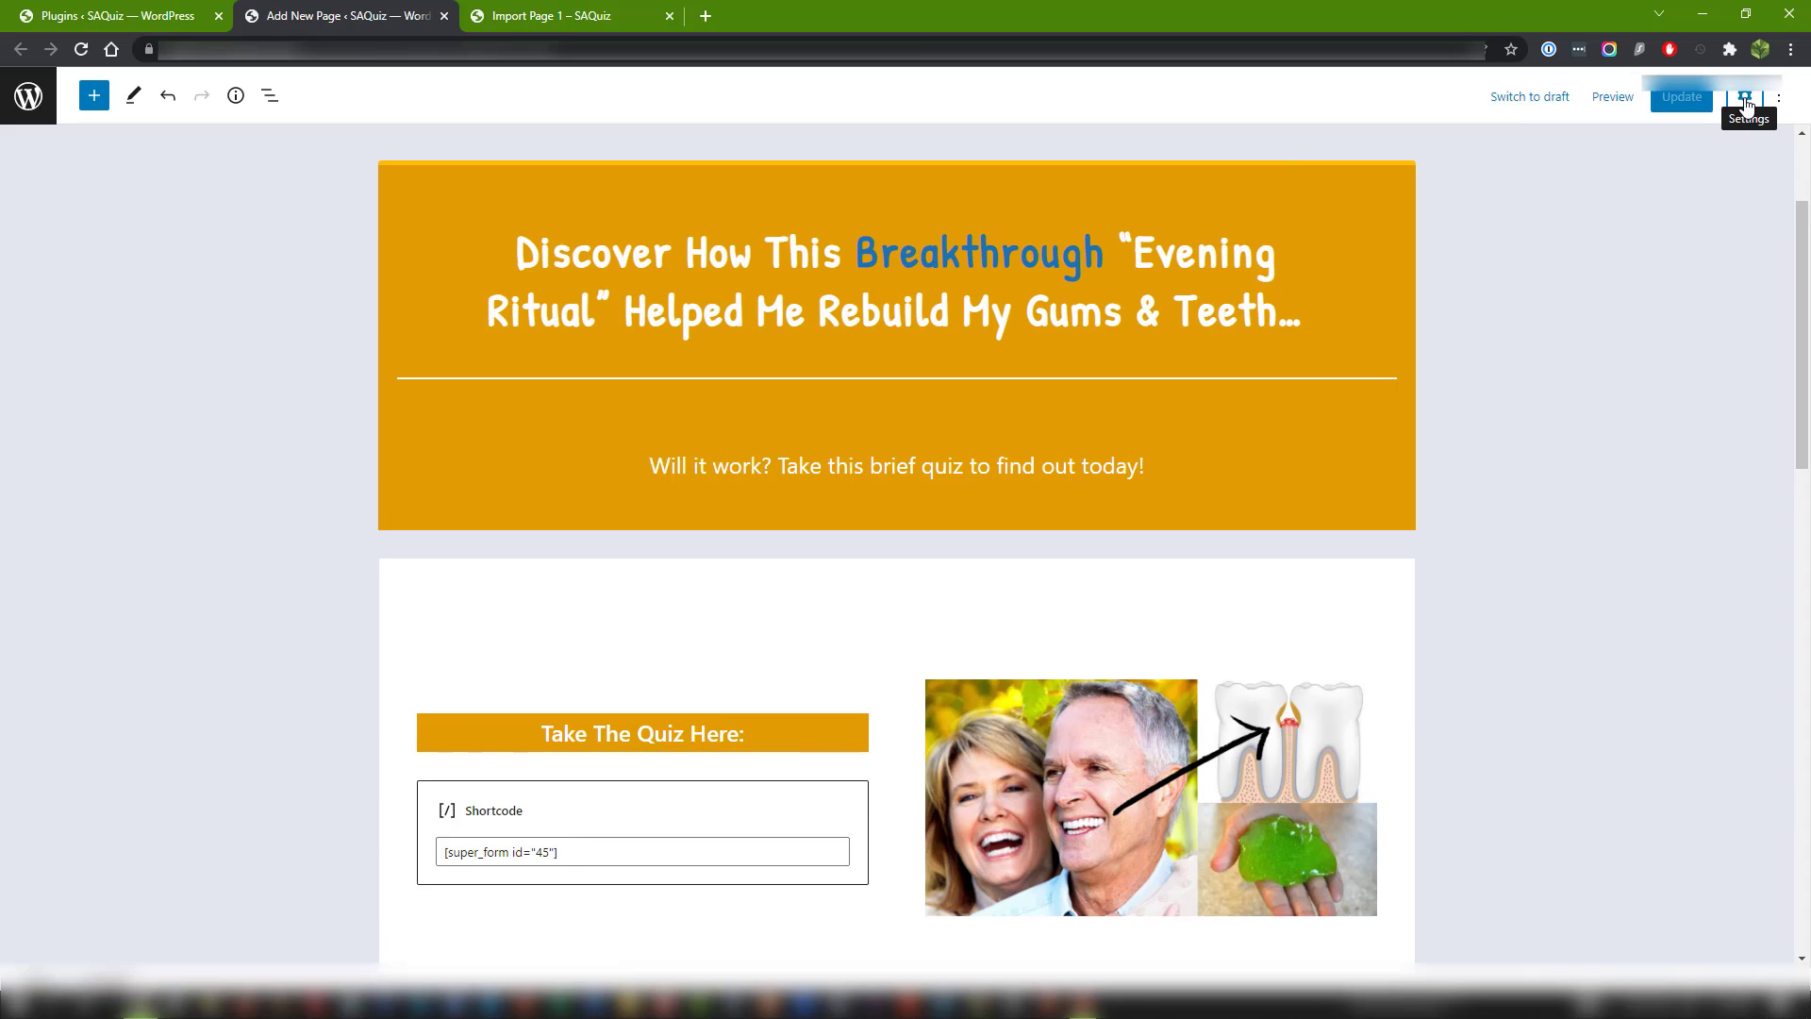
left_click(1745, 100)
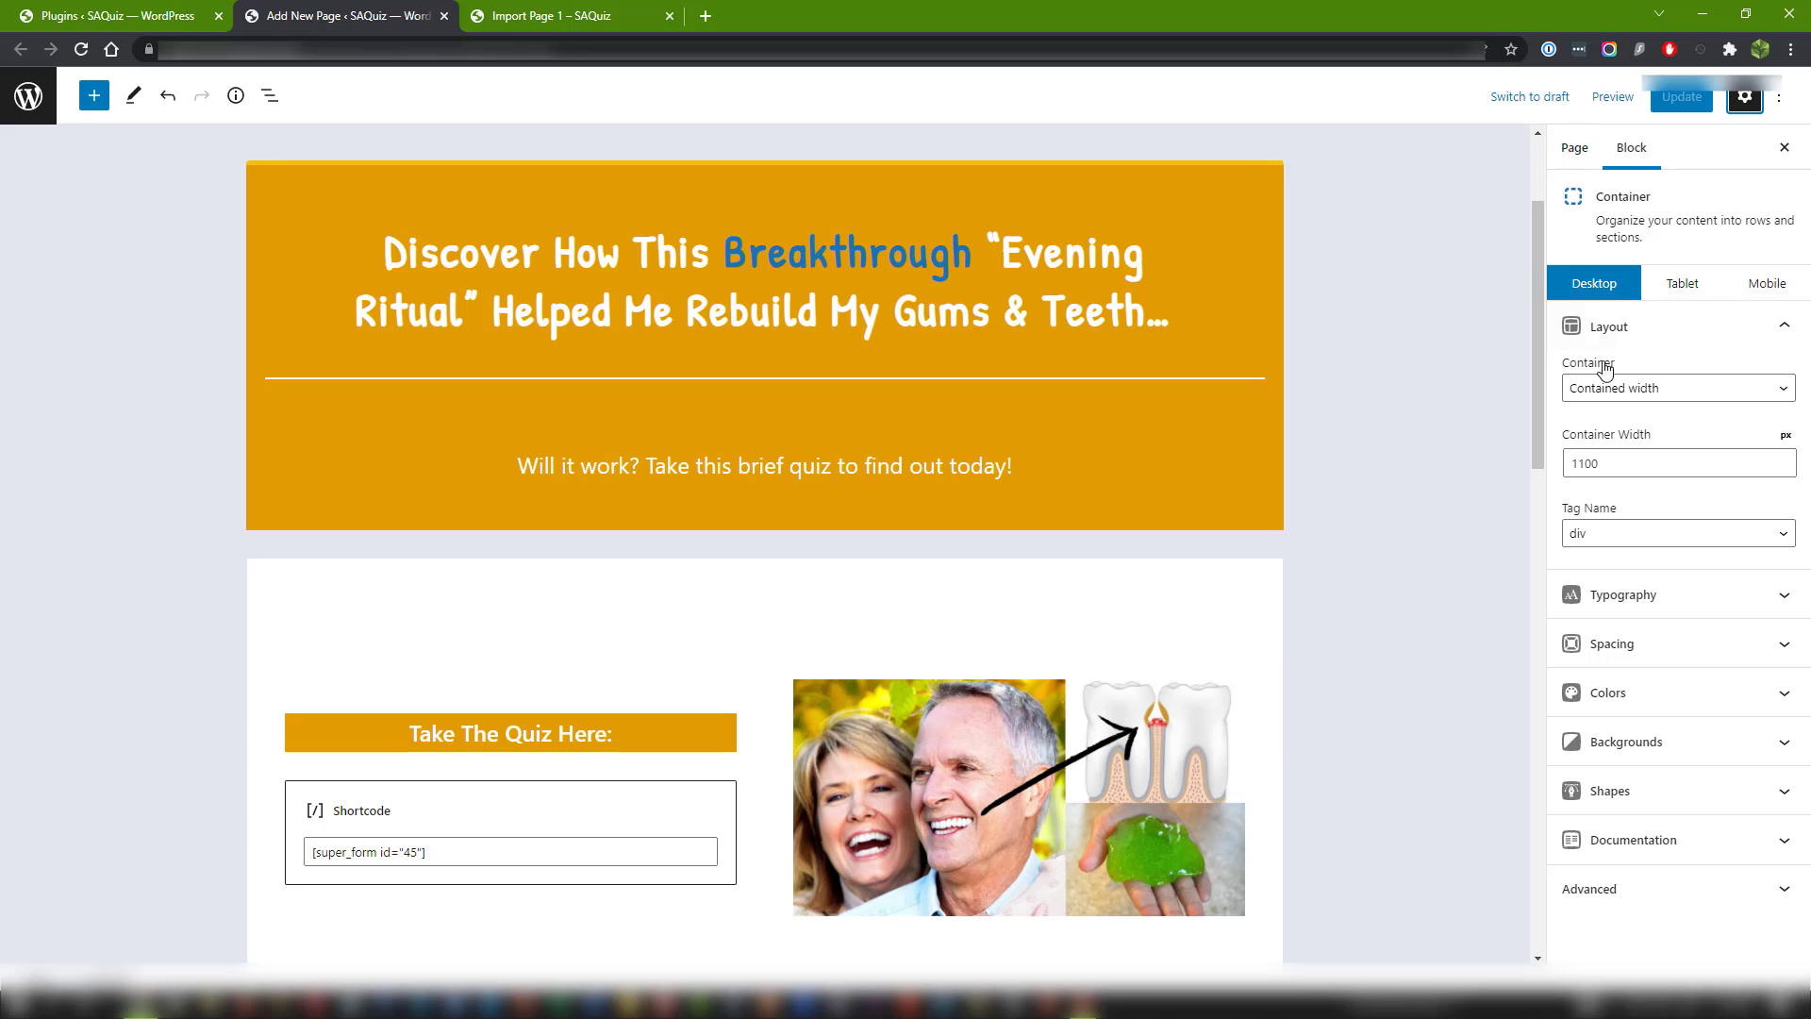
left_click(1574, 151)
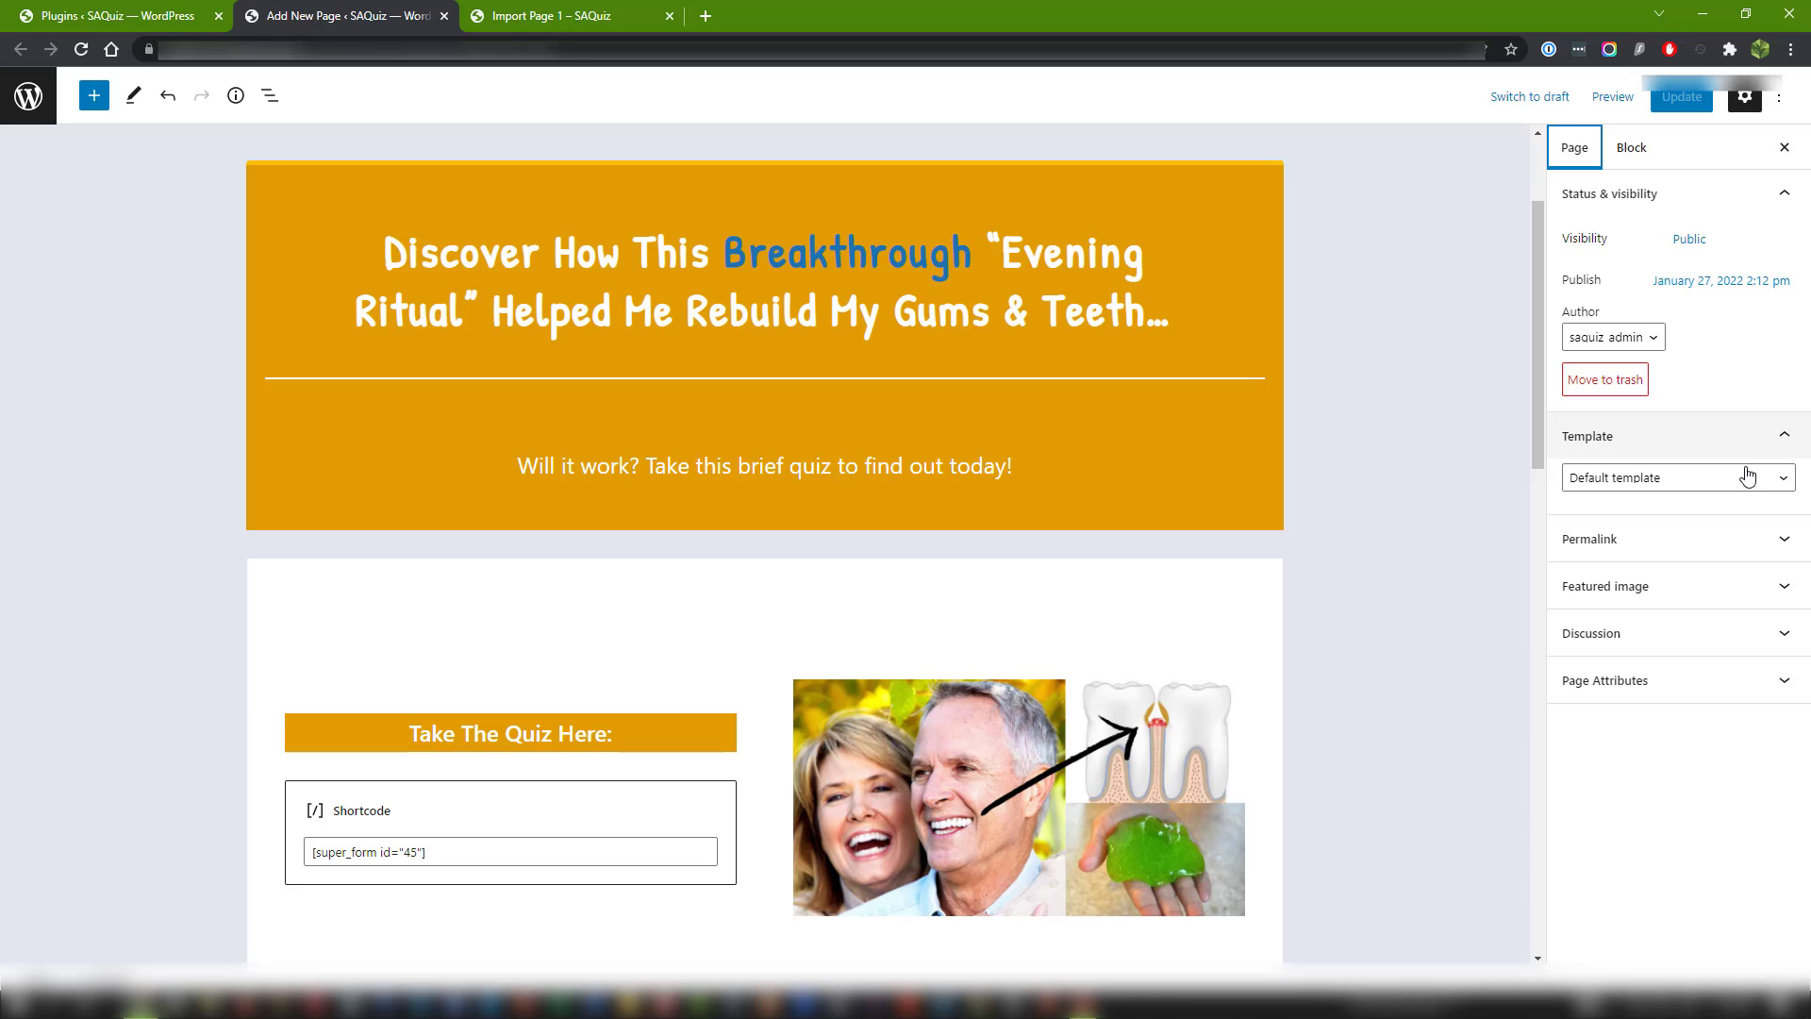
Set the page's template to Blank Slate and update the page.
left_click(1781, 194)
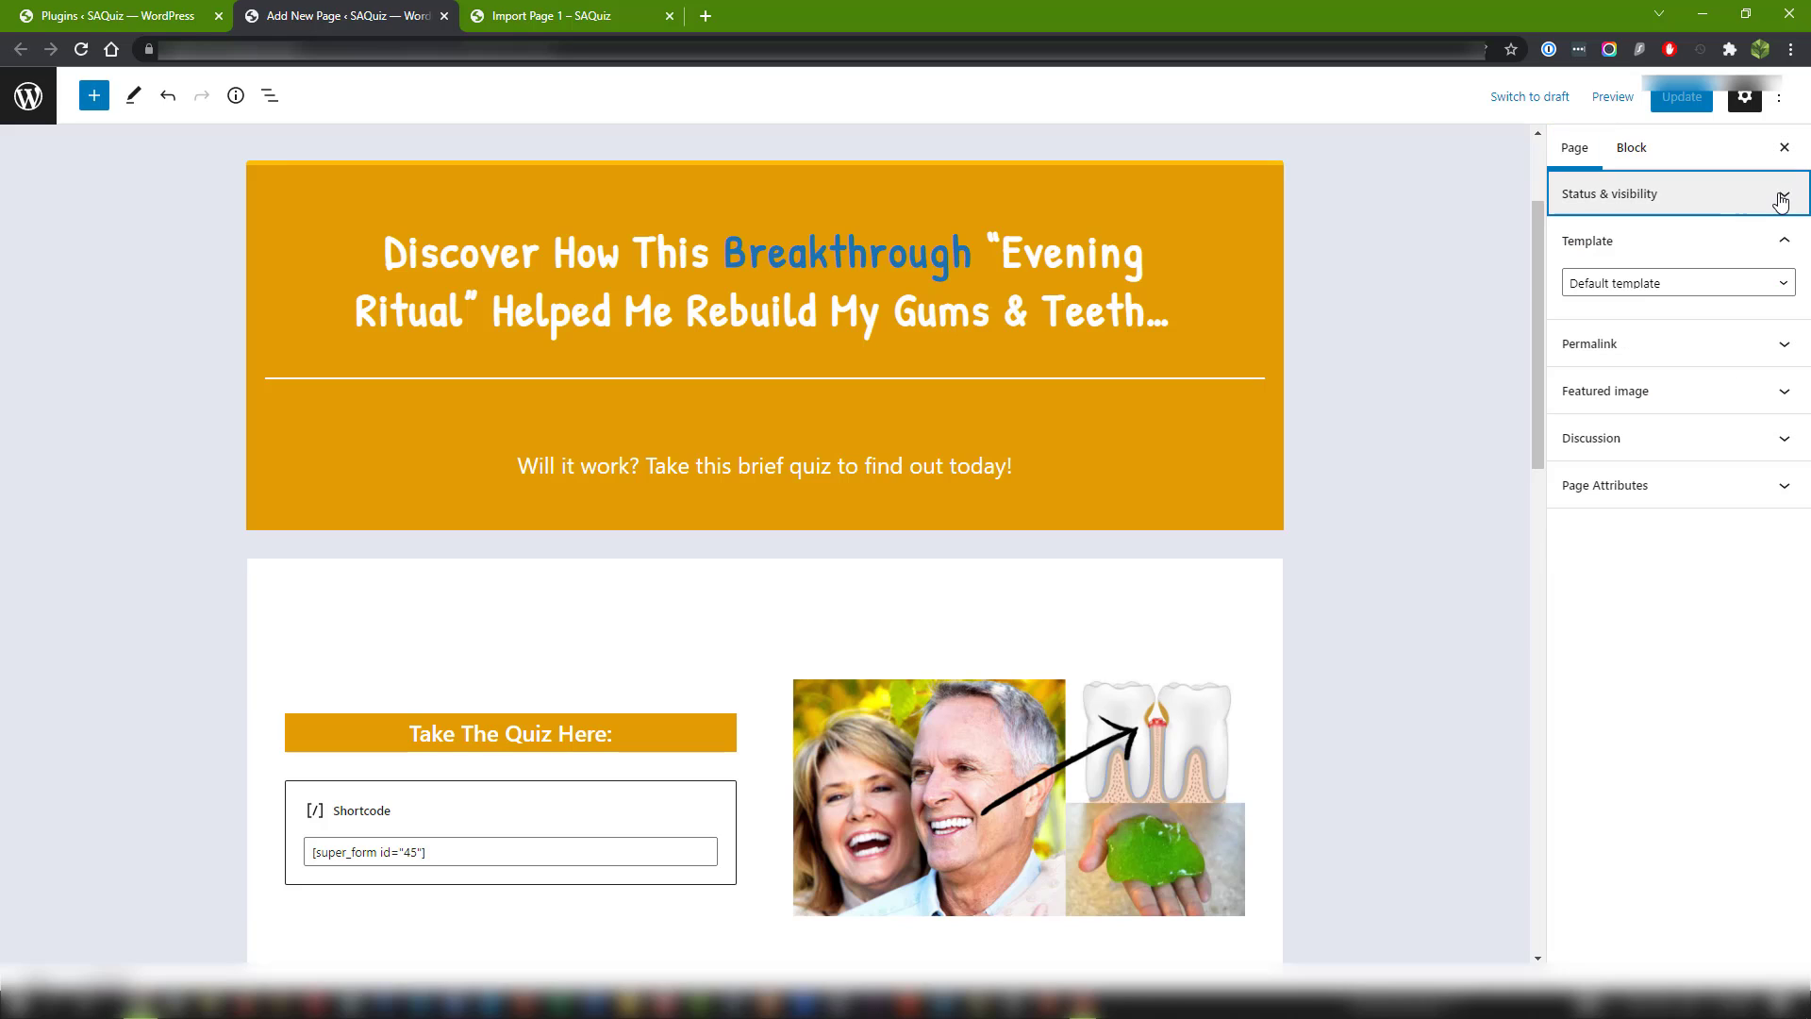
left_click(1714, 623)
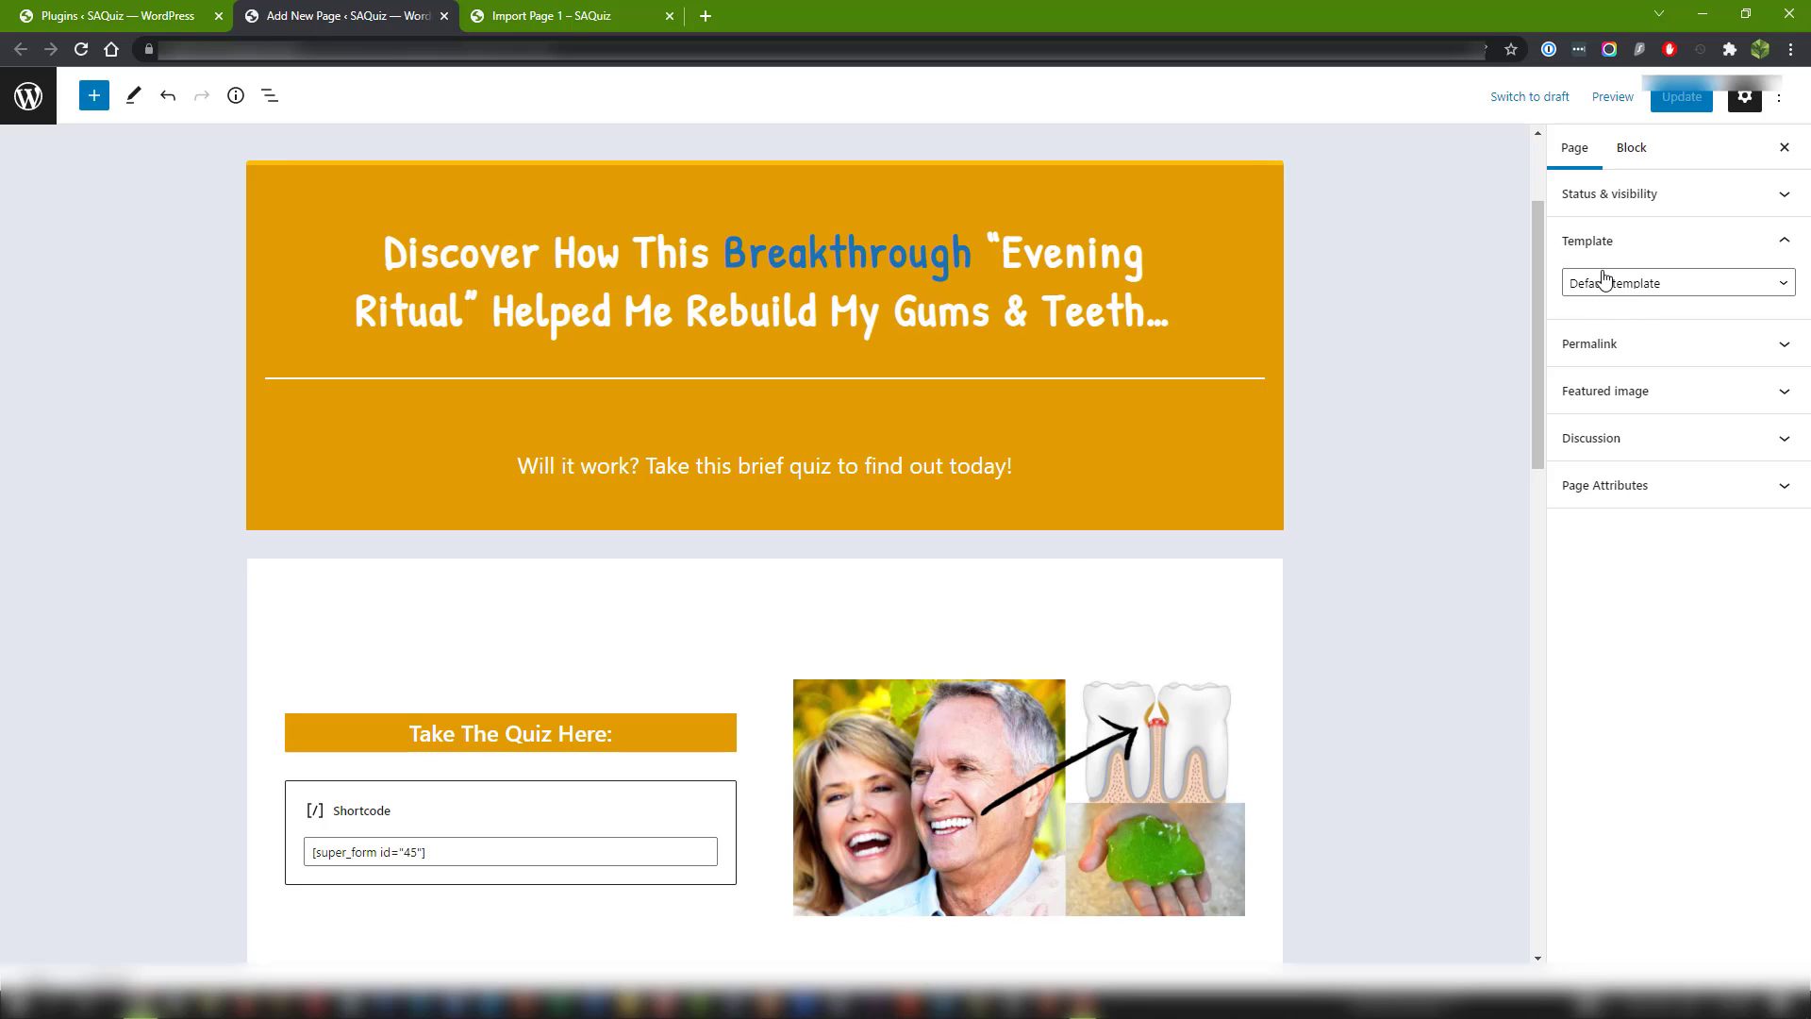
left_click(1693, 285)
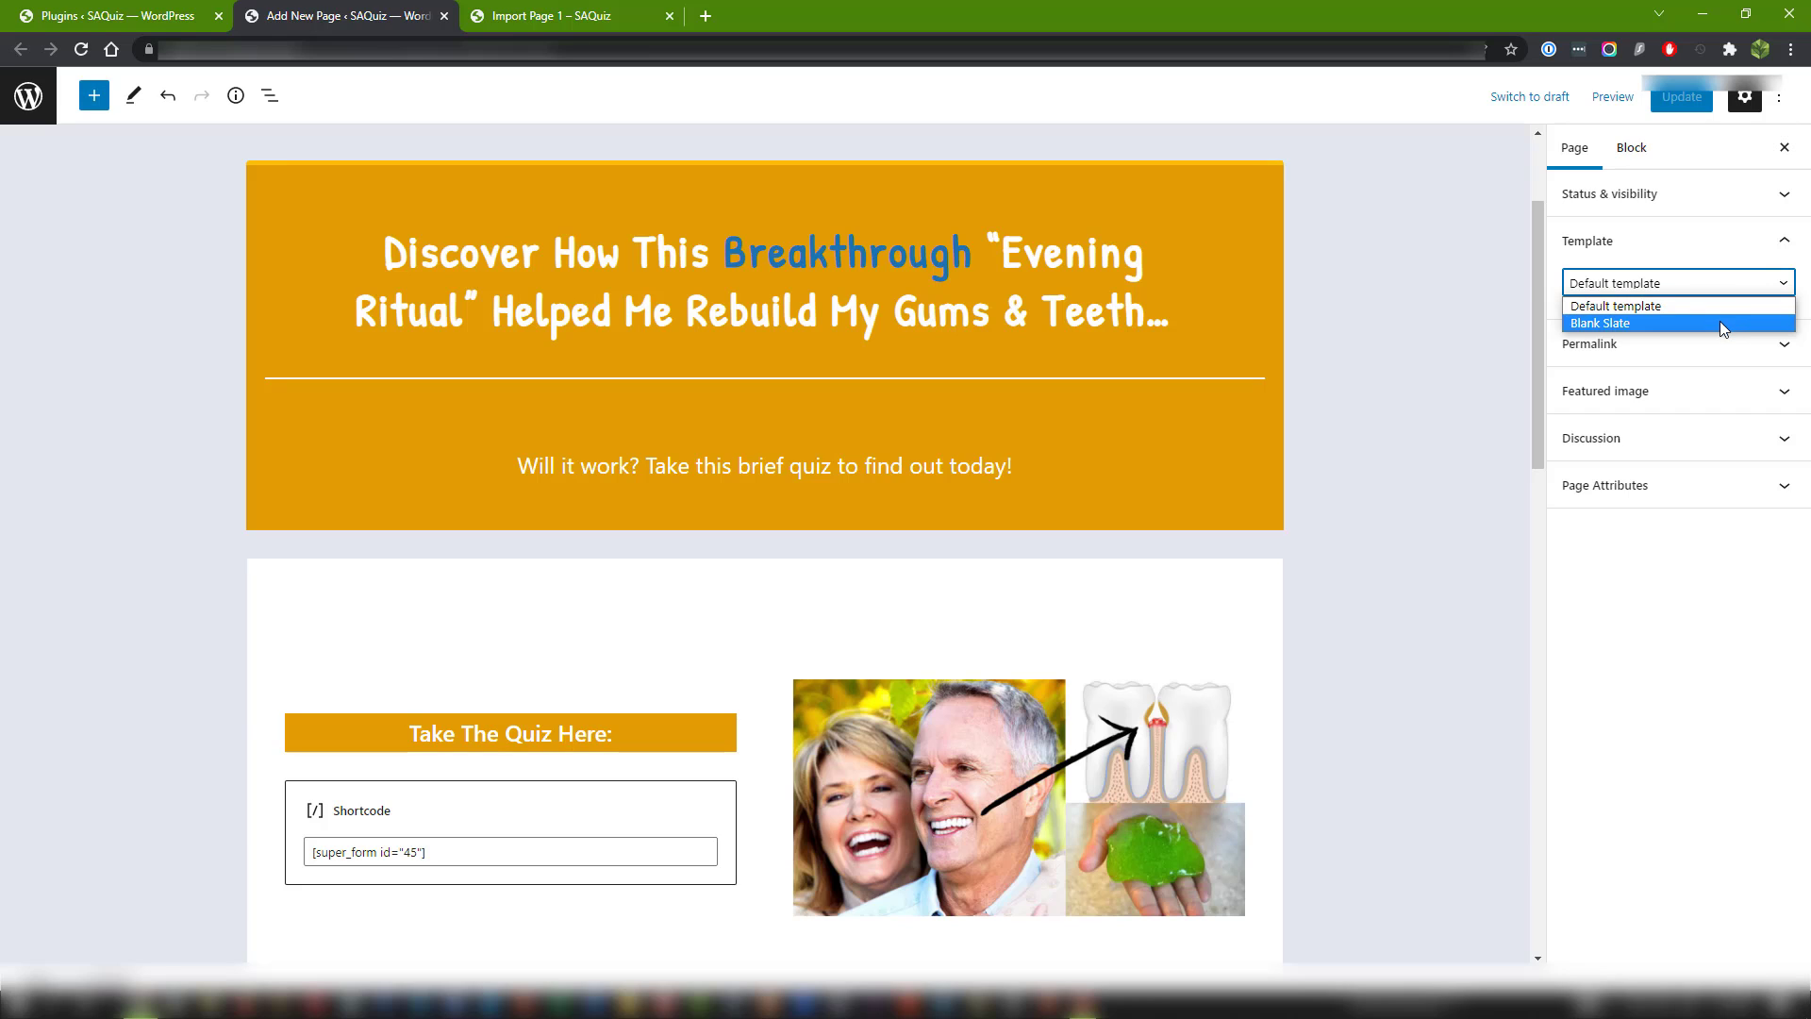
left_click(1718, 323)
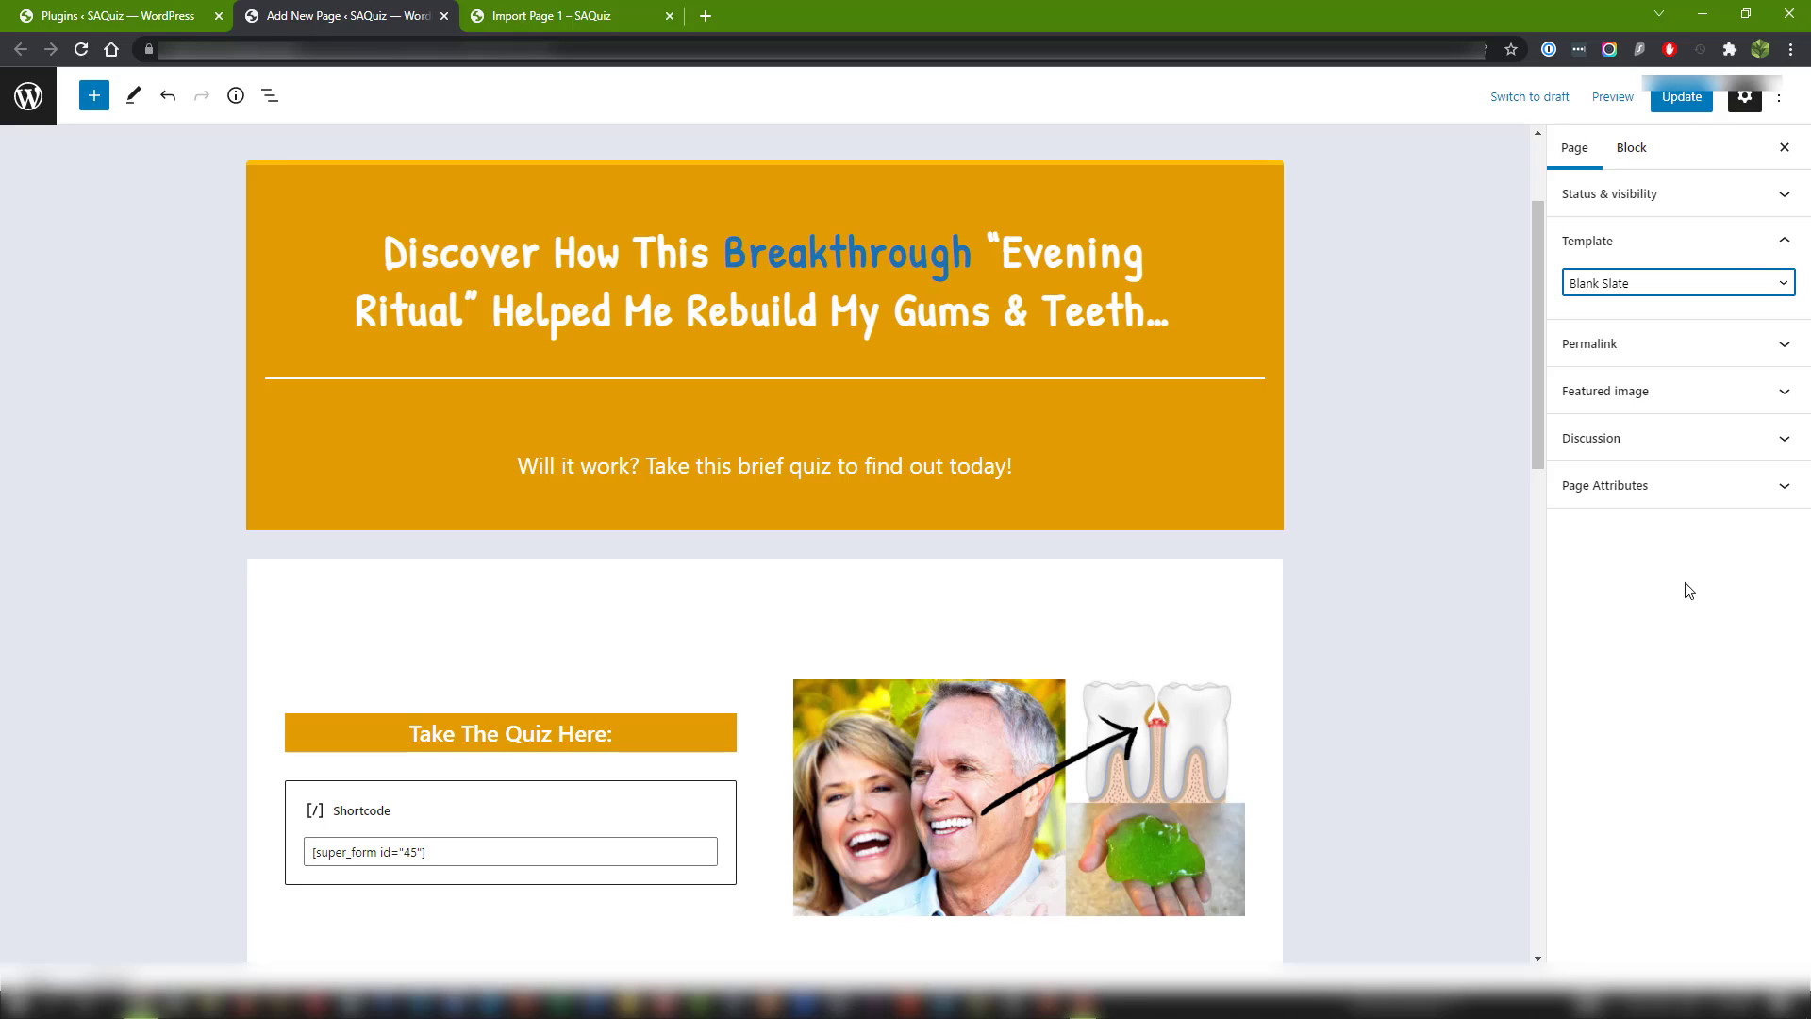
left_click(1671, 103)
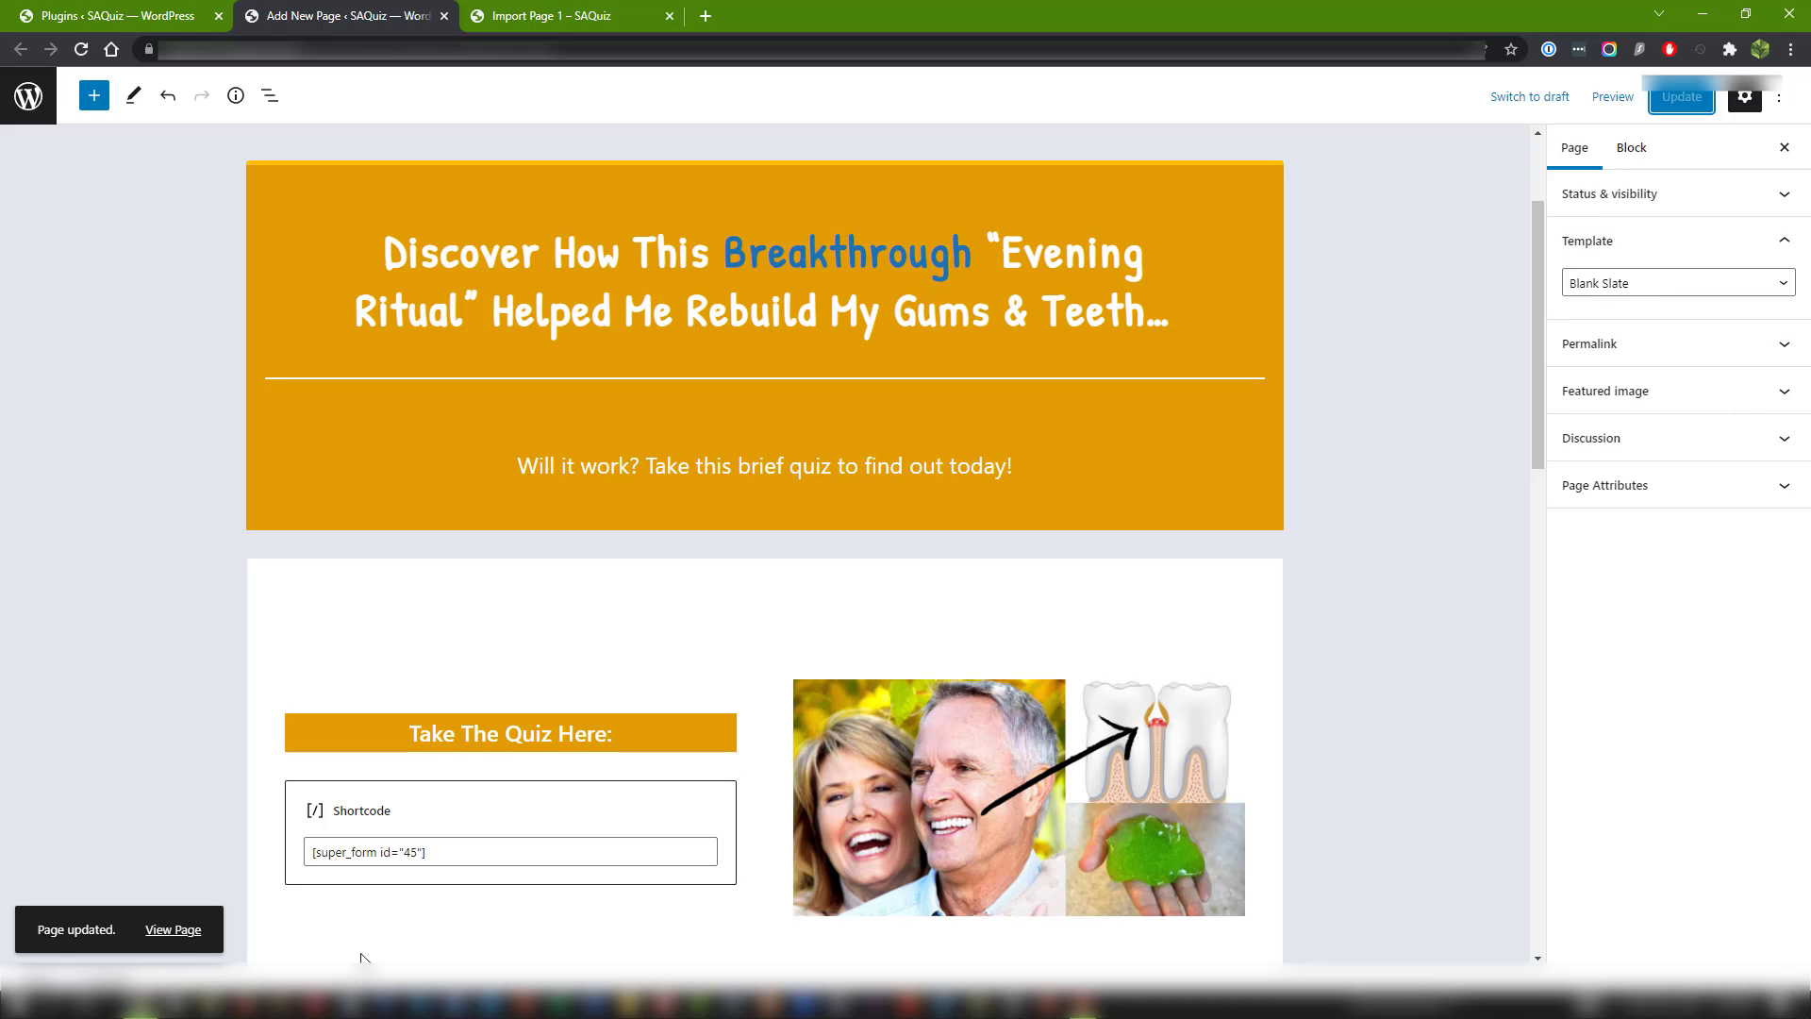
Open the updated live page, compare it with the earlier default-template version, and examine its layout from top to bottom.
left_click(165, 930, "ctrl")
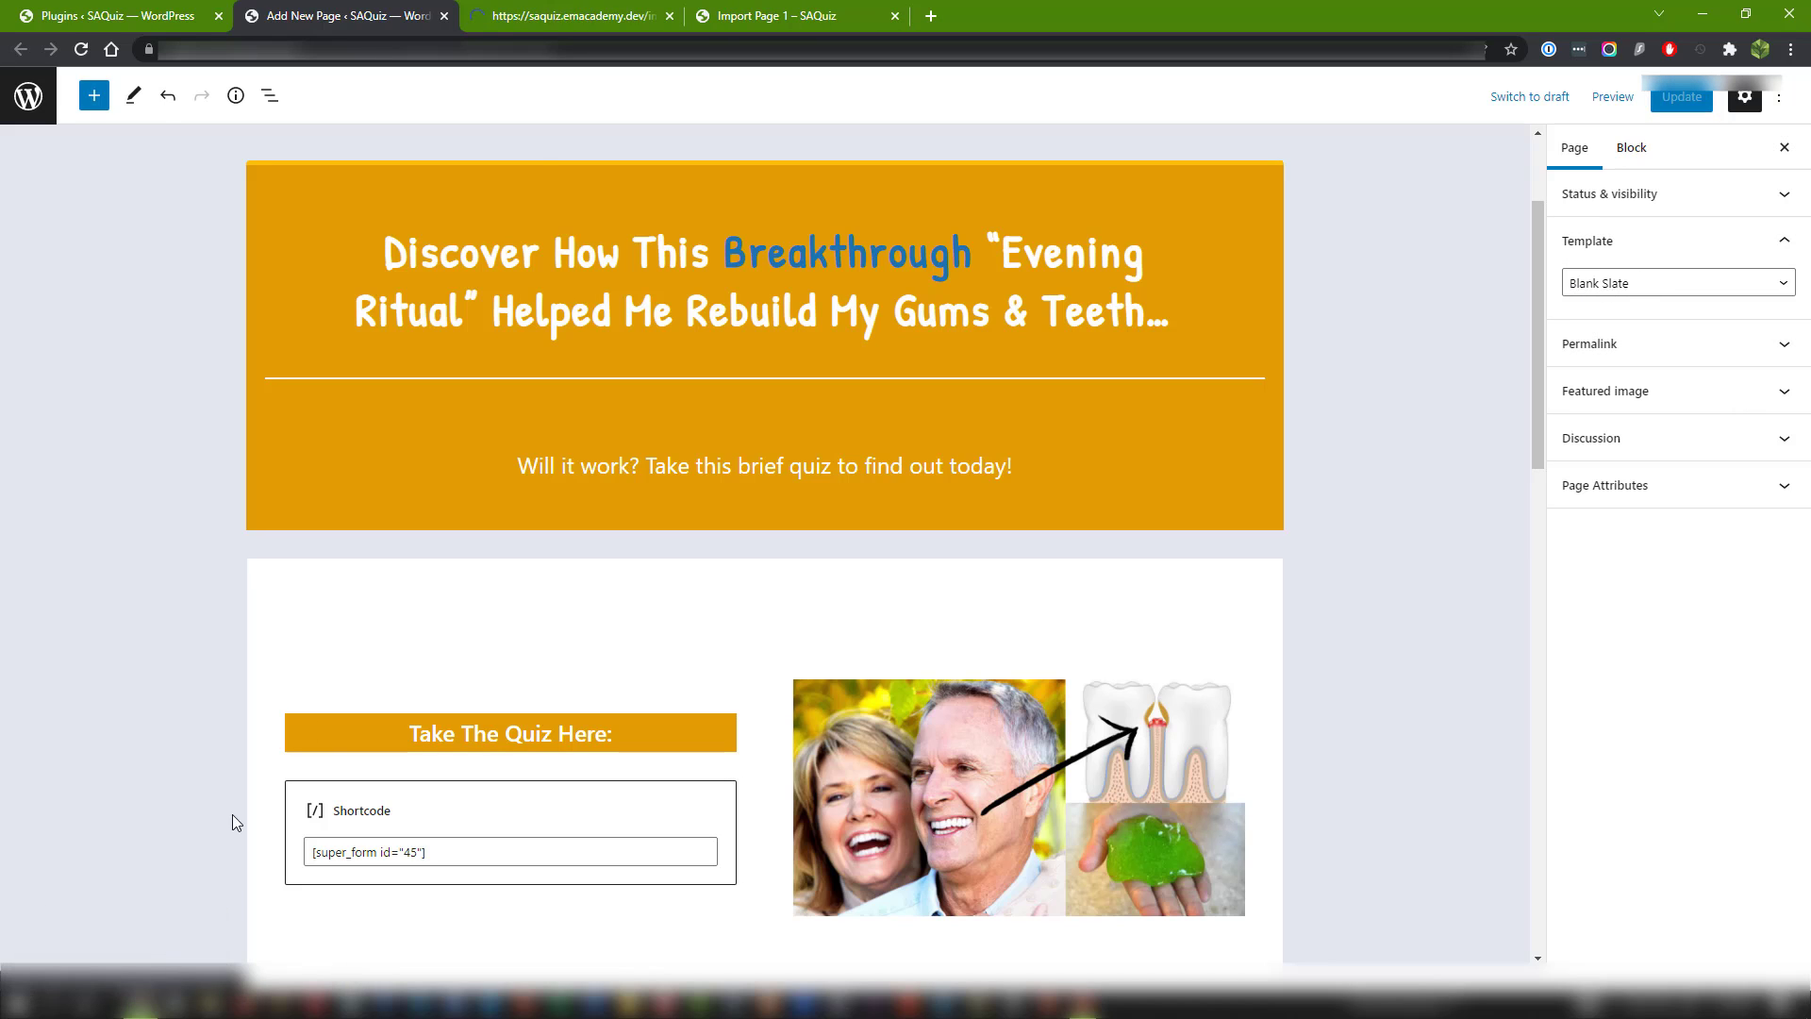
left_click(764, 12)
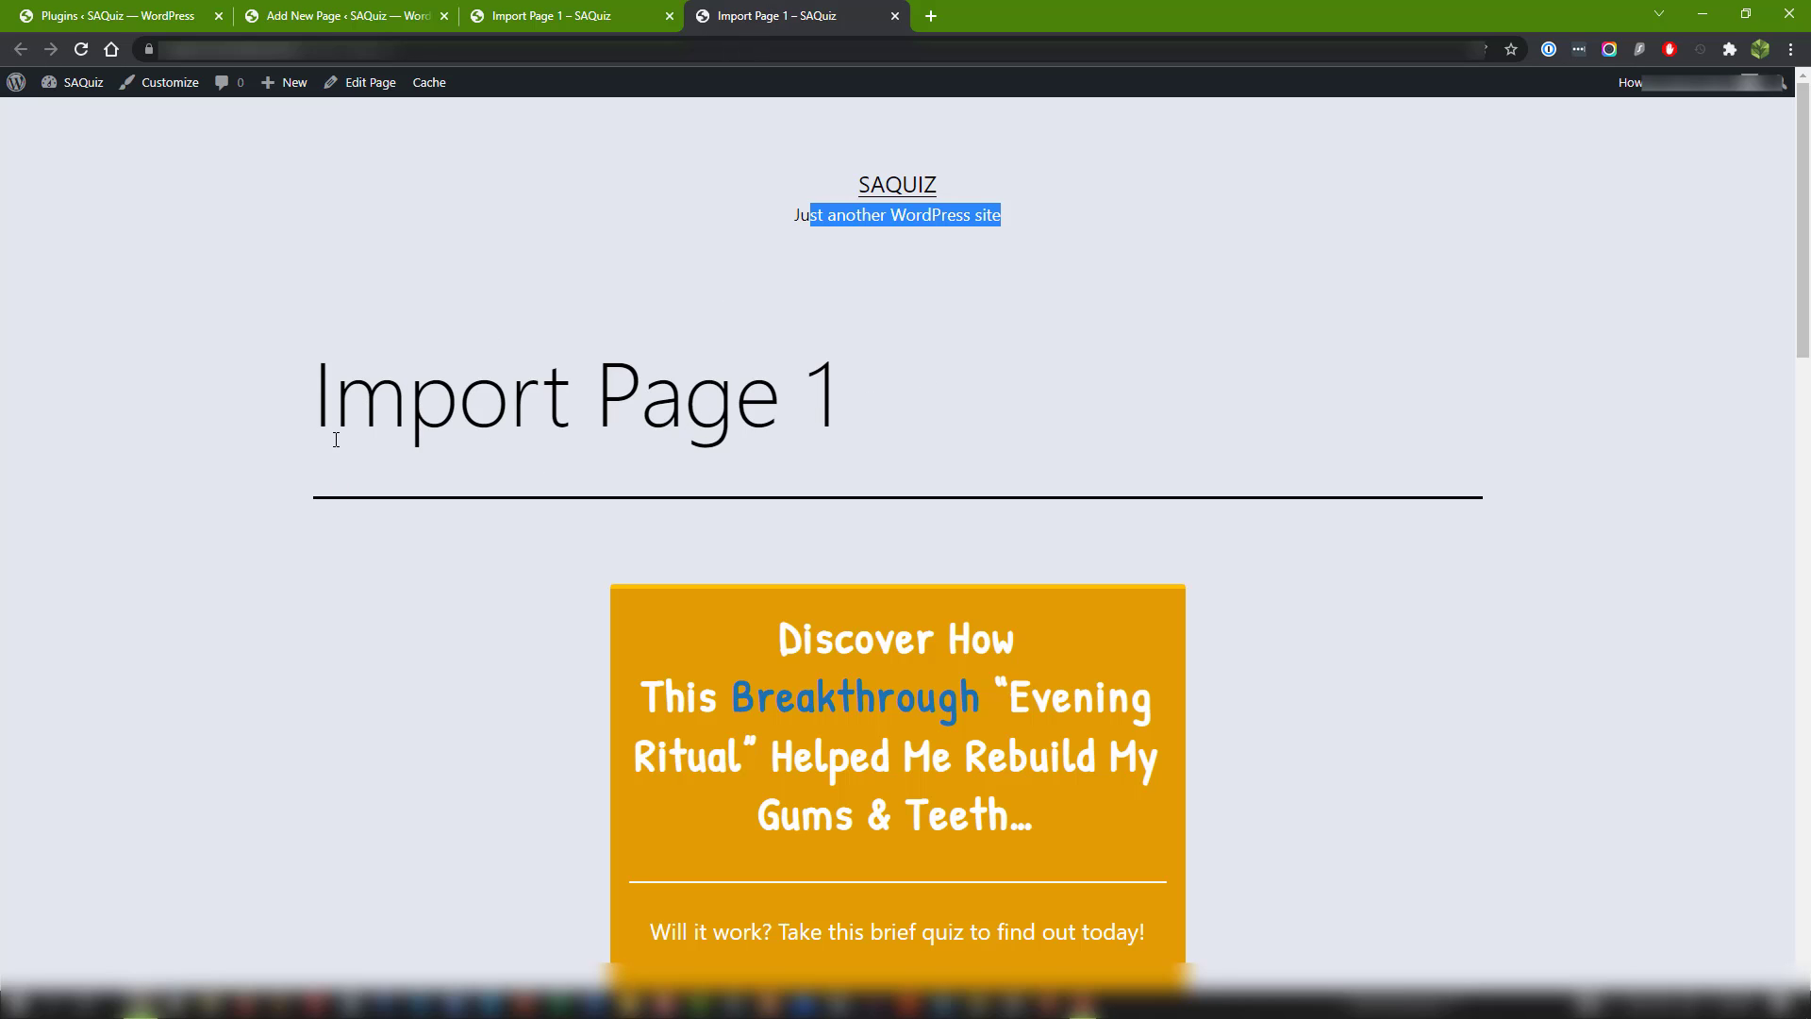
left_click(589, 19)
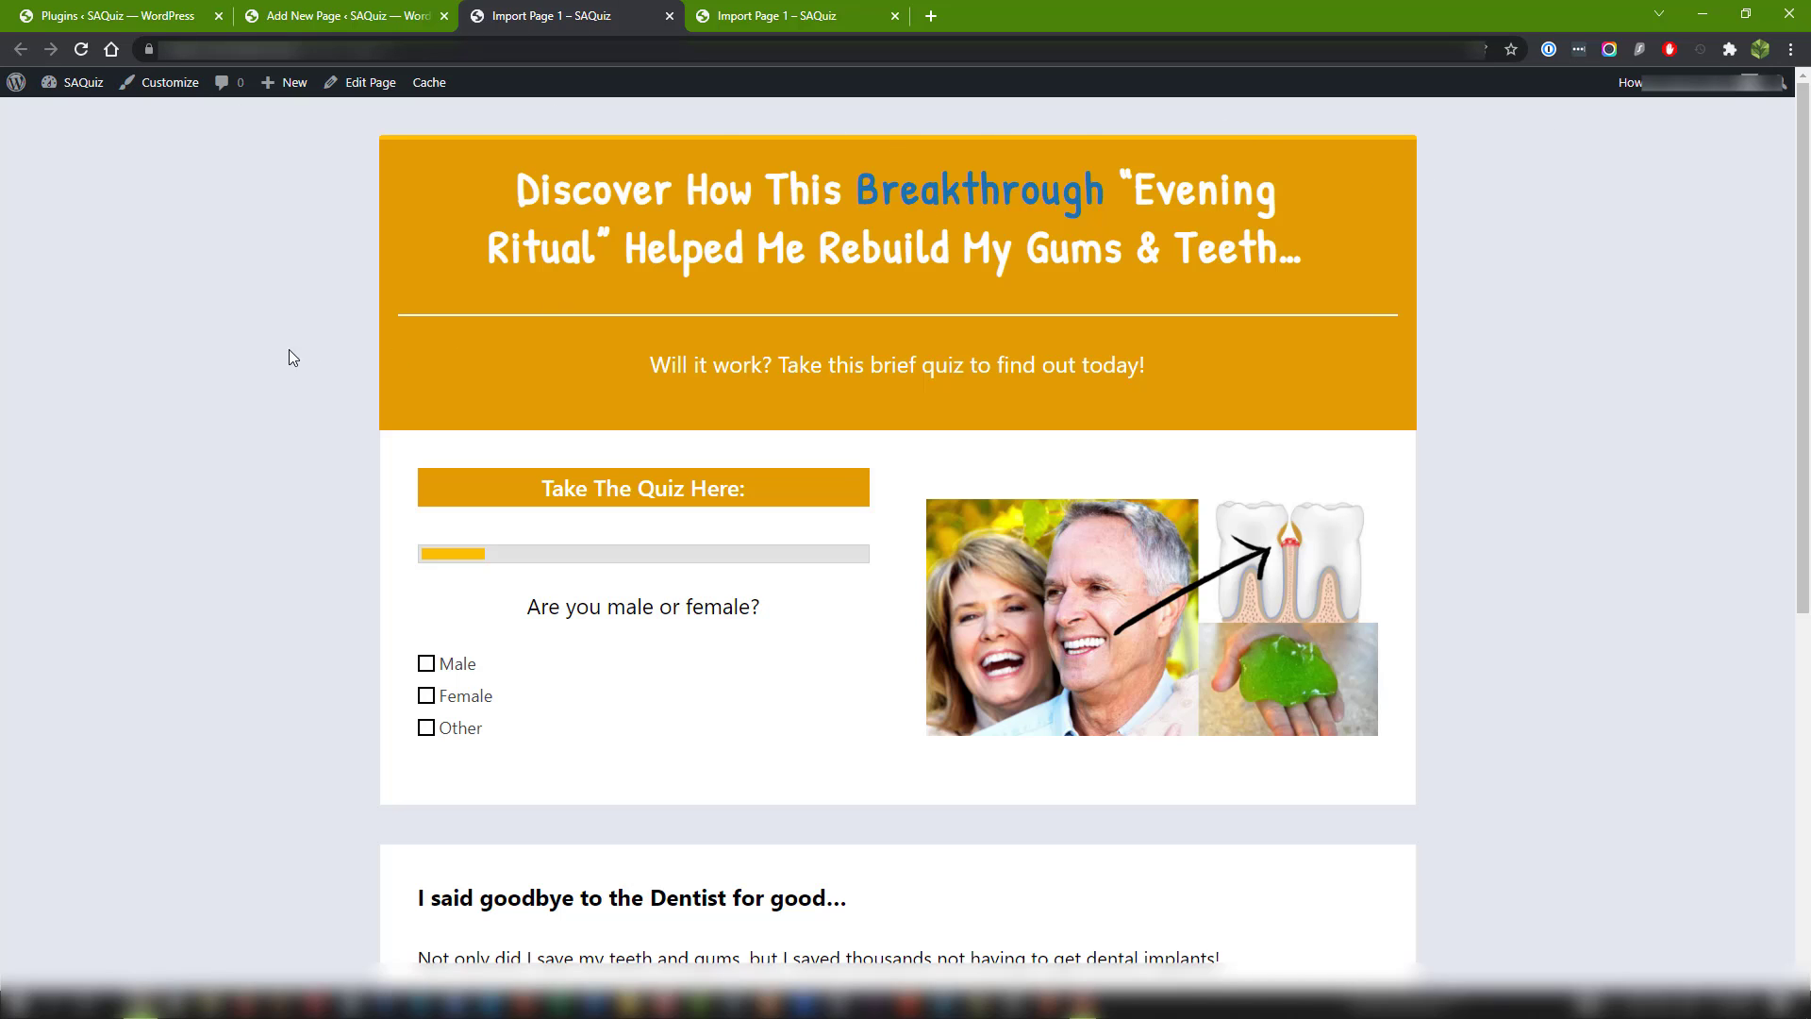
scroll(264, 417, "down", 7)
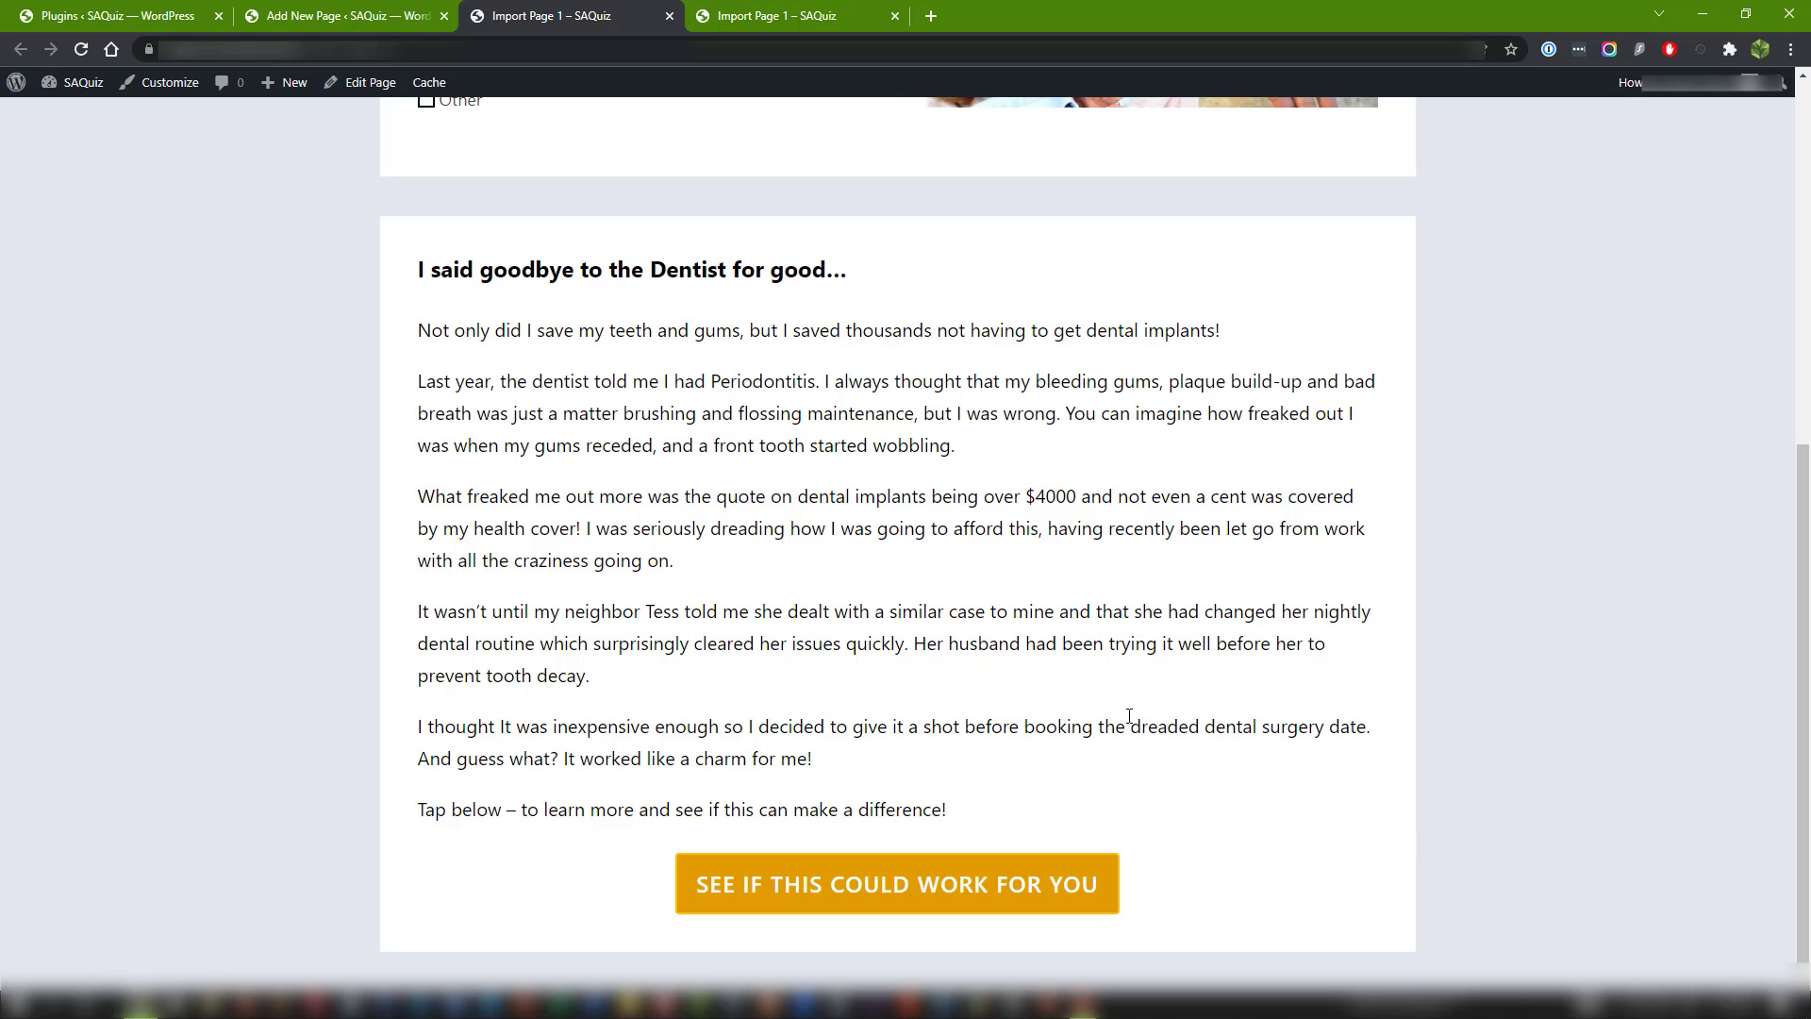
scroll(1144, 722, "up", 3)
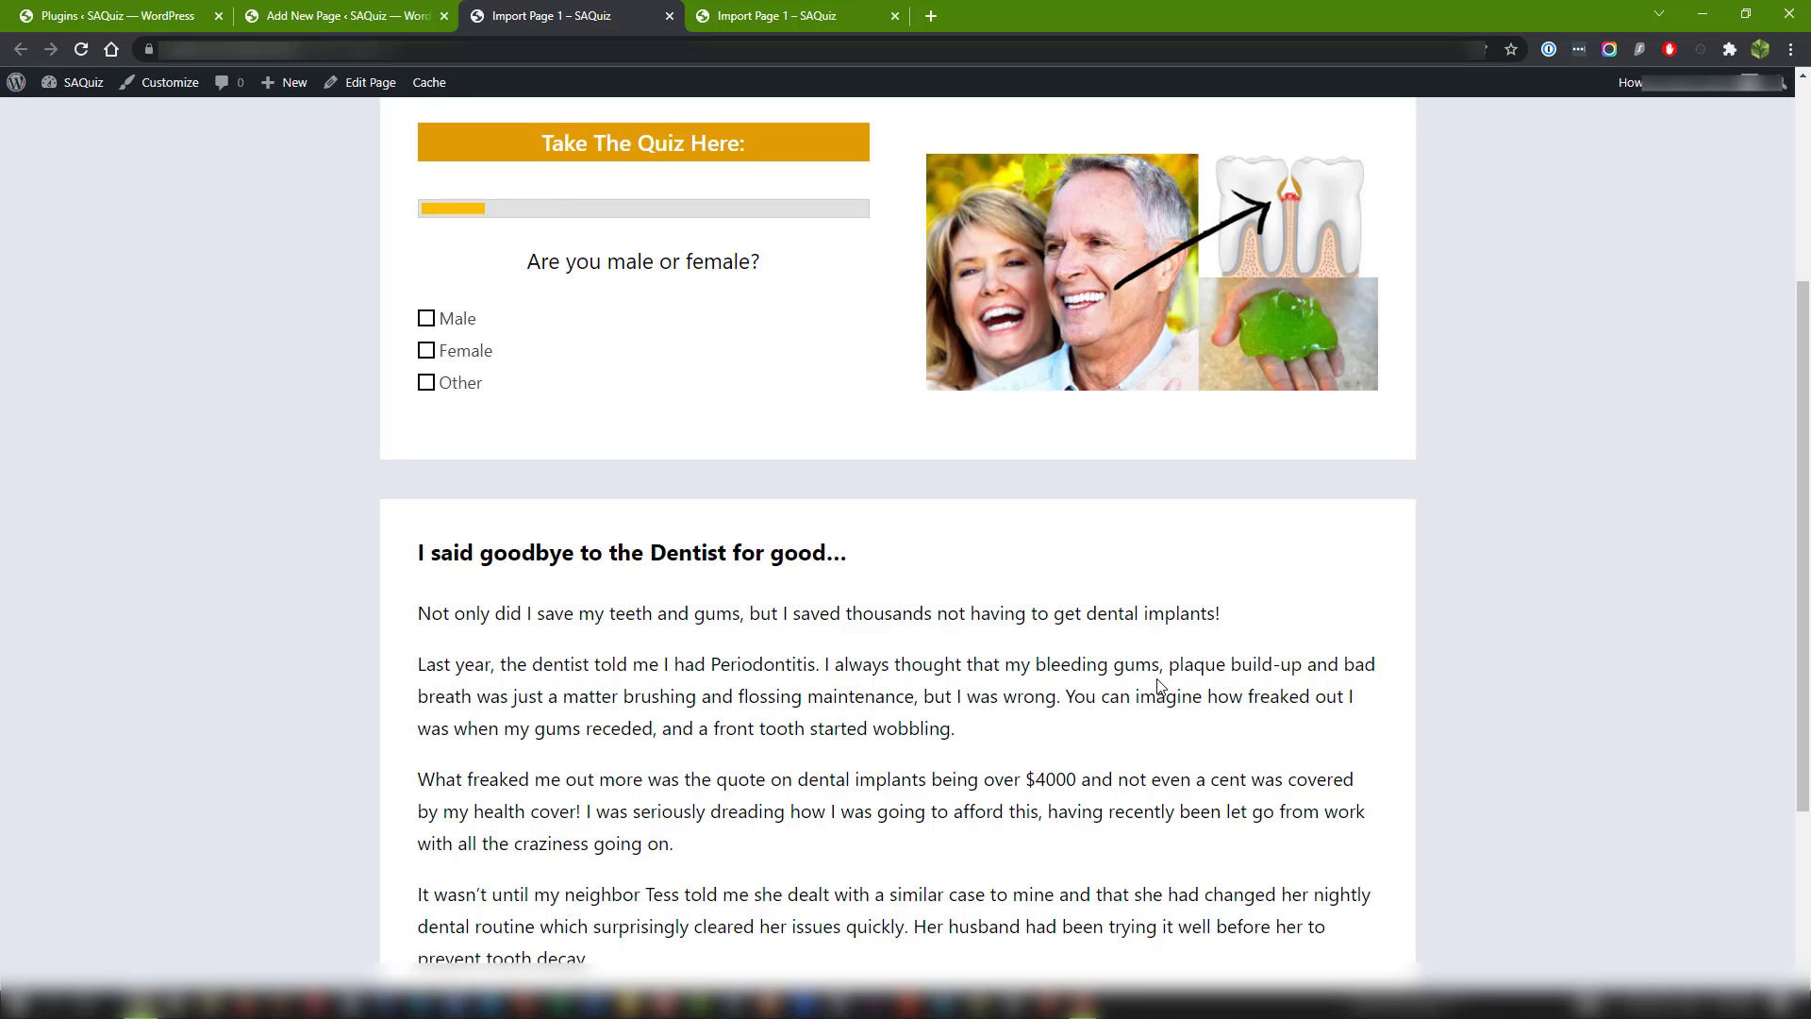
scroll(1160, 686, "down", 3)
scroll(1111, 563, "up", 7)
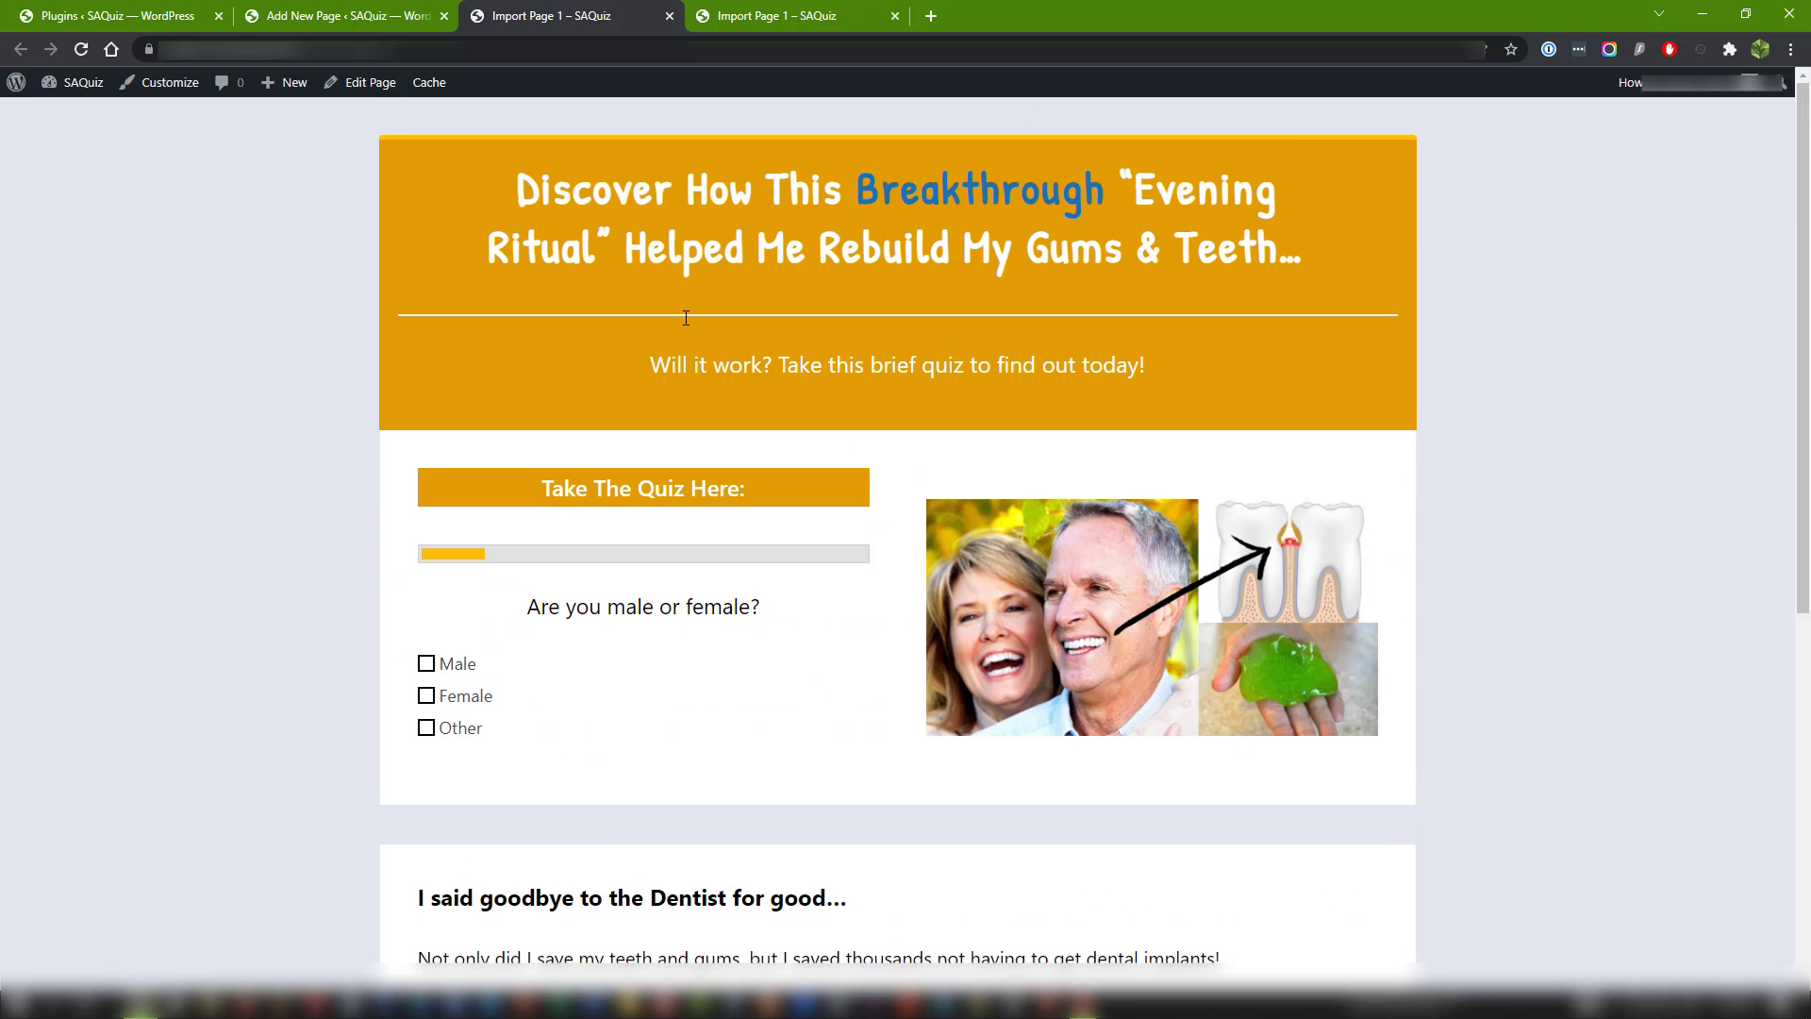